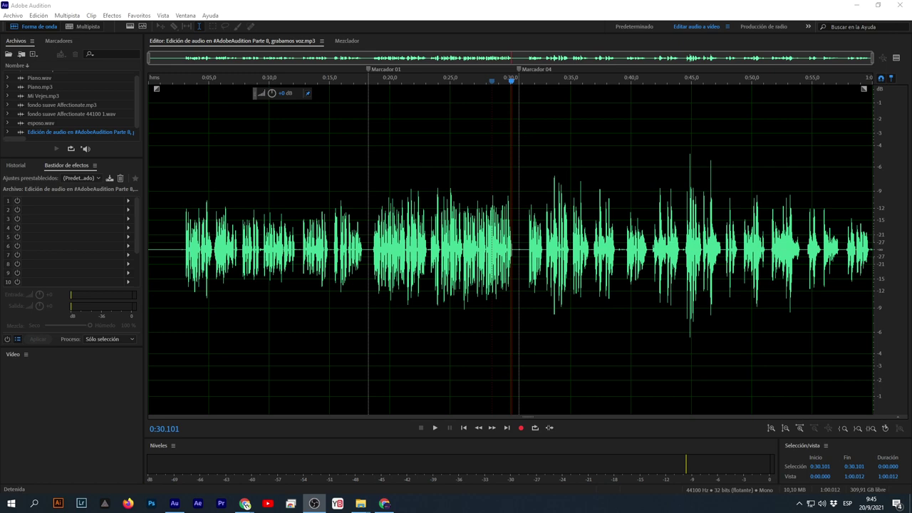
Silence the opening stretch before the first phrase, from 0:00.000 to 0:03.078.
click(169, 258)
scroll(169, 258, up, 5)
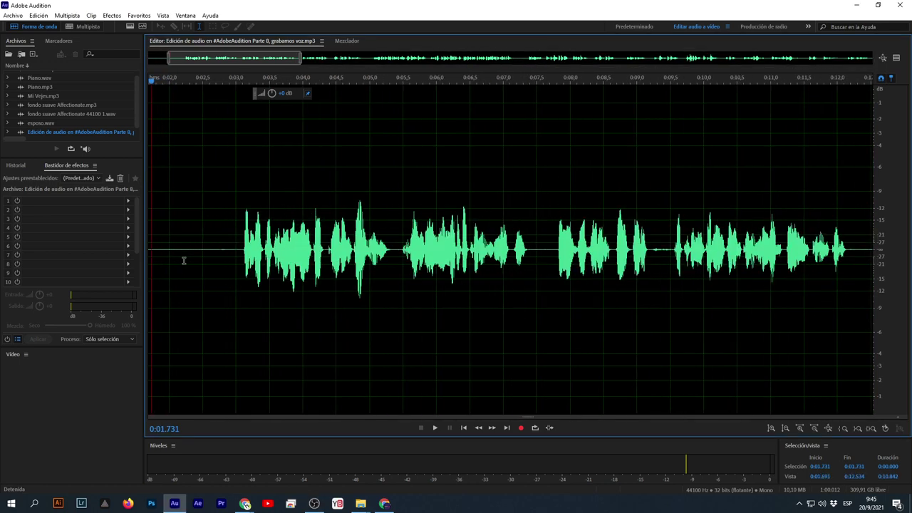
drag(243, 258, 2, 282)
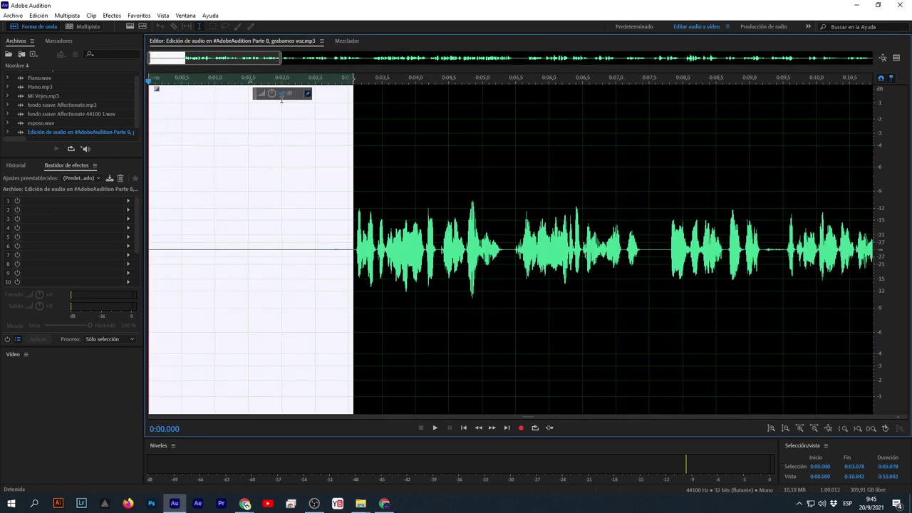
Play the first phrase from about 0:04.34 and again from 0:04.416 to check the short gap between its words.
click(438, 268)
key(space)
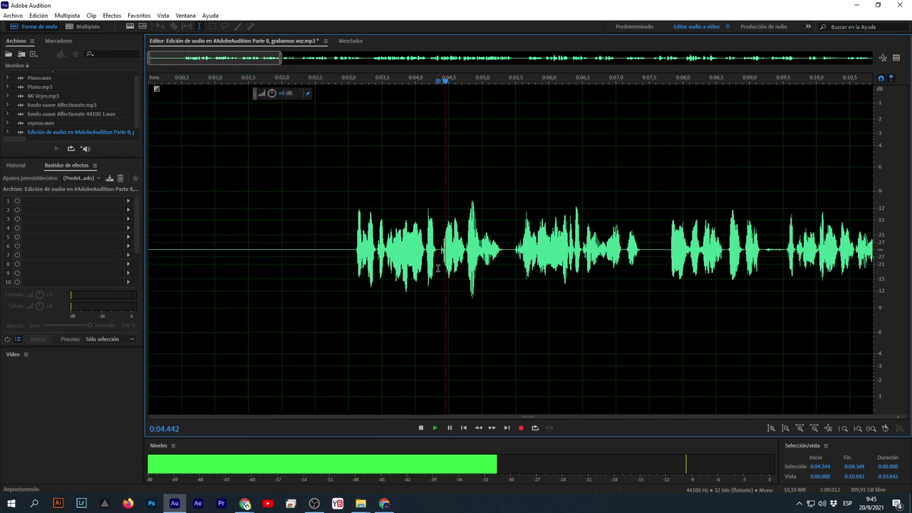
scroll(442, 270, up, 5)
click(459, 256)
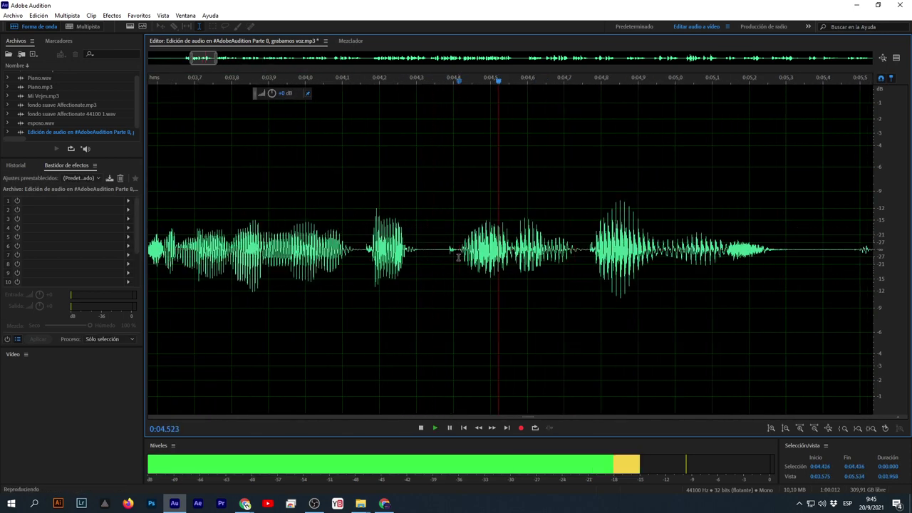
key(space)
click(438, 265)
Silence the noisy pause between phrases from 0:09.200 to 0:09.558.
scroll(427, 278, down, 5)
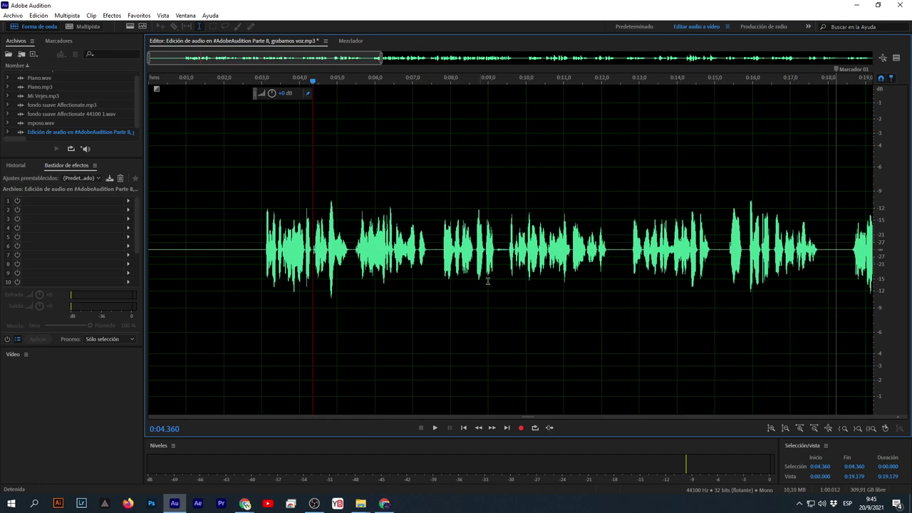
scroll(488, 280, up, 6)
drag(509, 256, 610, 299)
right_click(593, 301)
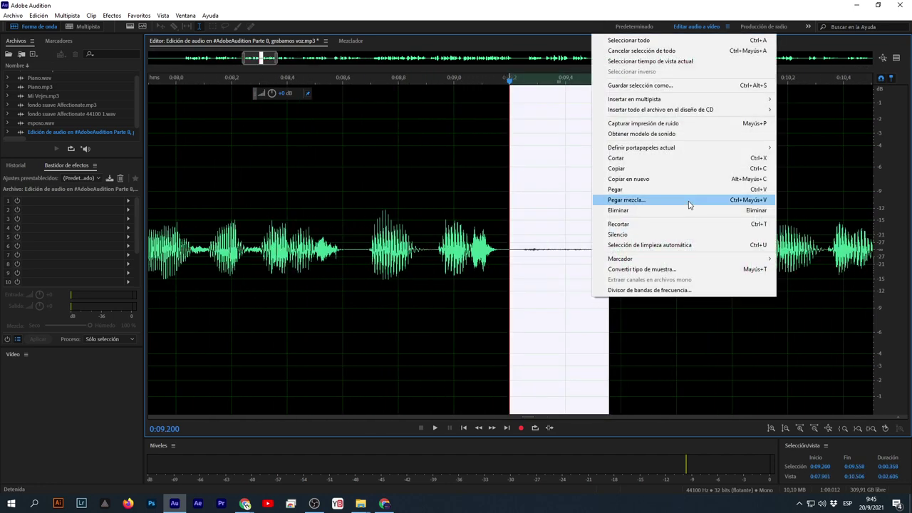
click(617, 234)
click(586, 256)
Silence the pause before Marcador 01 from 0:14.867 to 0:15.364.
scroll(541, 284, down, 7)
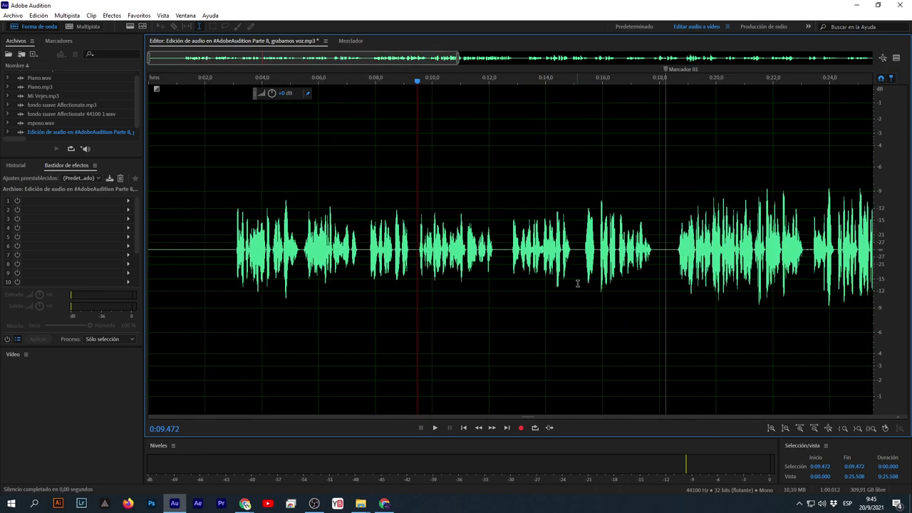
scroll(577, 283, up, 7)
drag(495, 252, 633, 271)
right_click(588, 278)
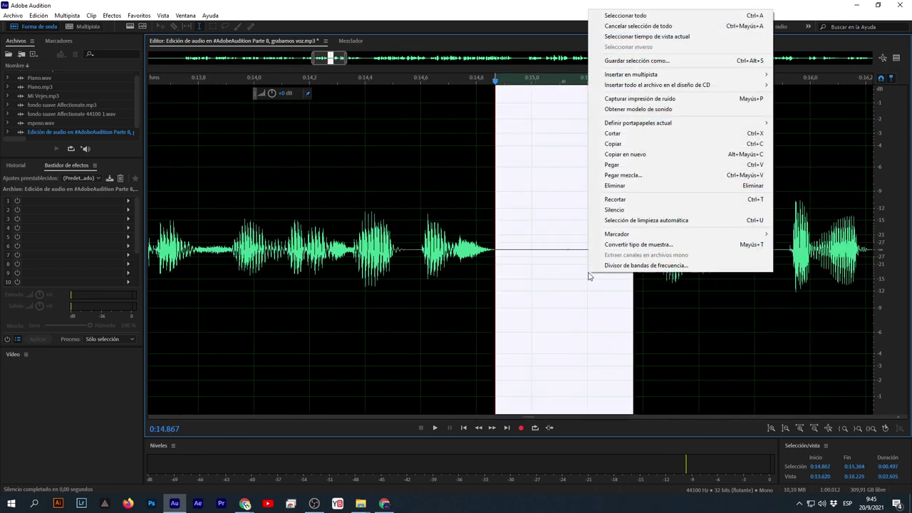
click(628, 210)
click(577, 267)
Silence the pause between phrases from 0:12.134 to 0:12.830.
scroll(570, 271, down, 6)
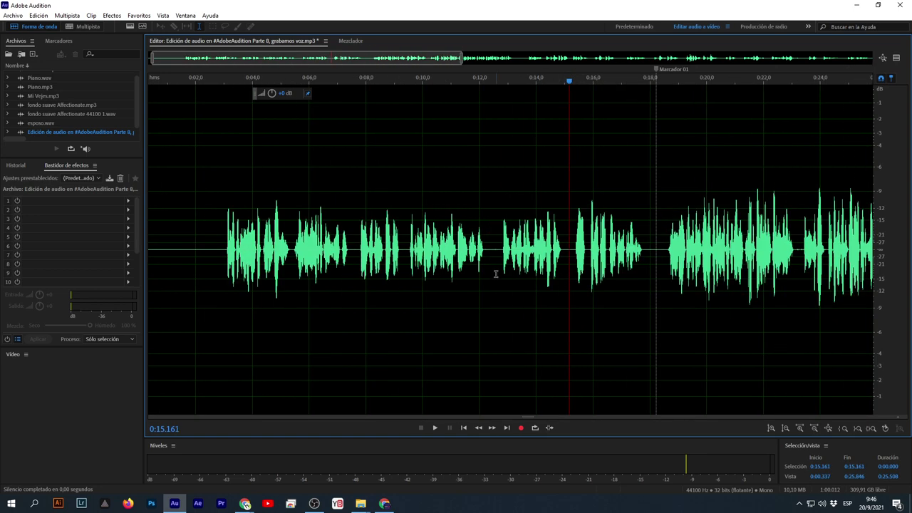
scroll(496, 273, up, 7)
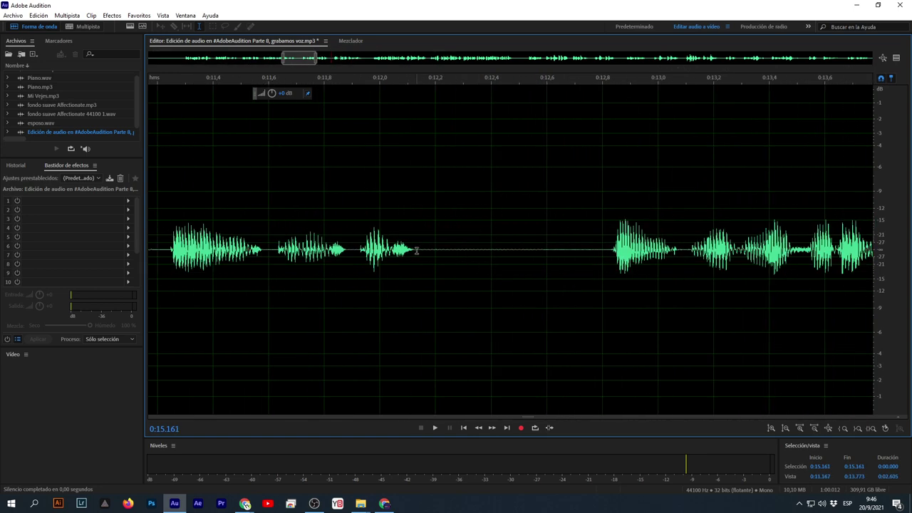
drag(417, 251, 610, 279)
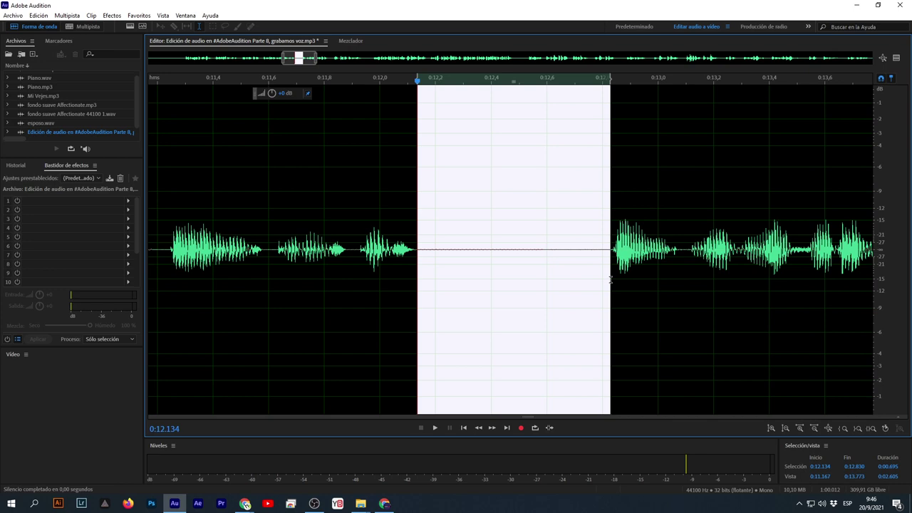
right_click(546, 274)
click(603, 212)
click(549, 263)
Play the start of the voice passage from Marcador 01 at 0:18.222 to check it.
scroll(499, 271, down, 5)
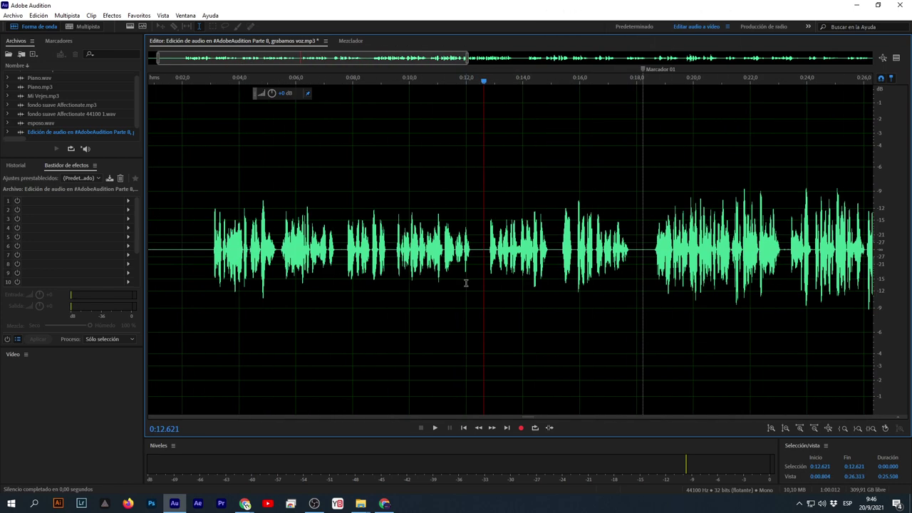
scroll(466, 283, down, 3)
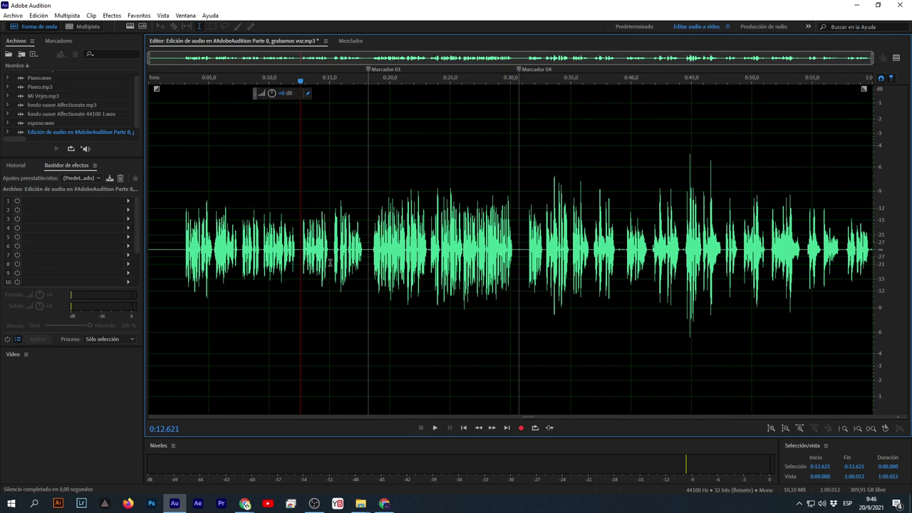
scroll(331, 263, up, 10)
scroll(301, 262, down, 8)
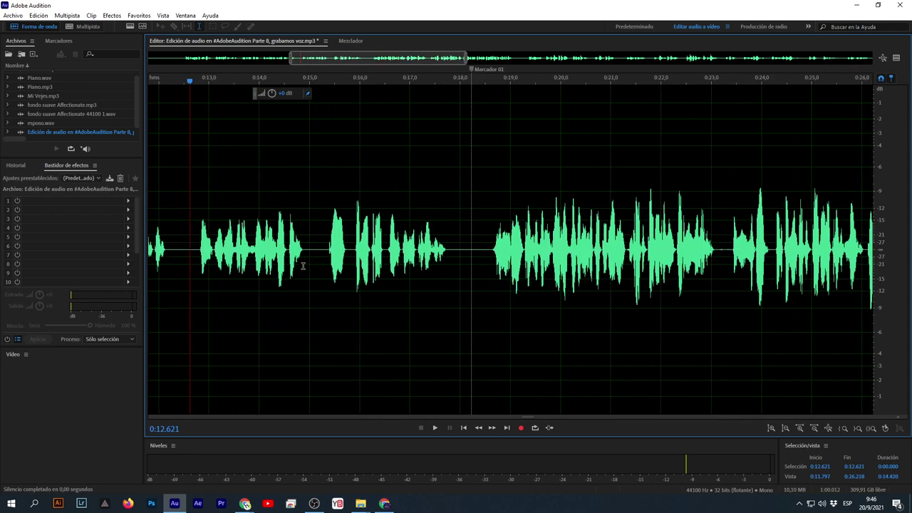
click(380, 258)
key(space)
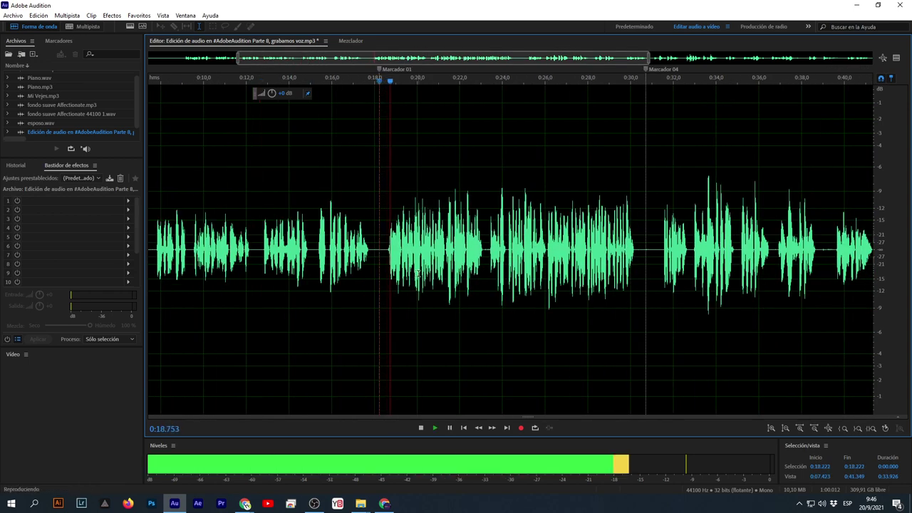
key(space)
Silence the pause in the passage after Marcador 01, from 0:23.062 to 0:23.428.
scroll(467, 254, up, 6)
drag(467, 254, 523, 283)
right_click(510, 285)
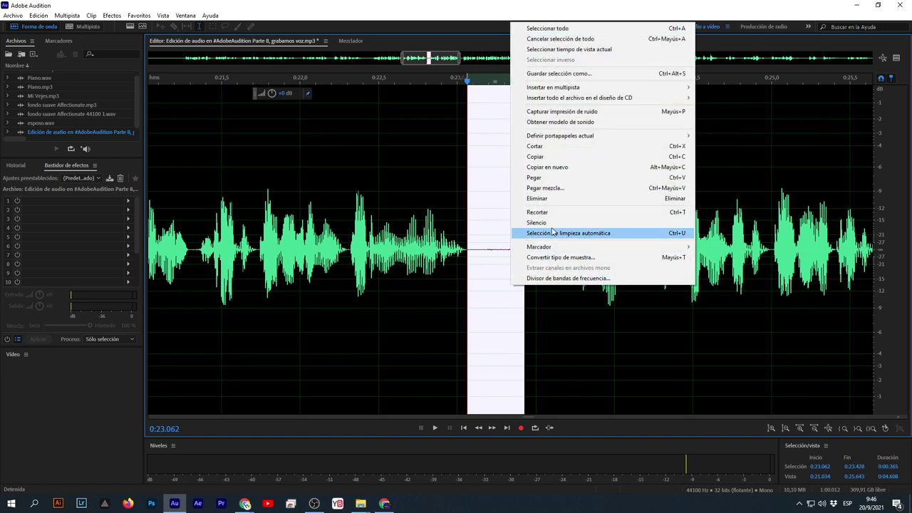
click(531, 221)
click(514, 276)
Play the audio from 0:23.361 and mark out the passage between Marcador 01 and Marcador 04.
scroll(514, 275, down, 6)
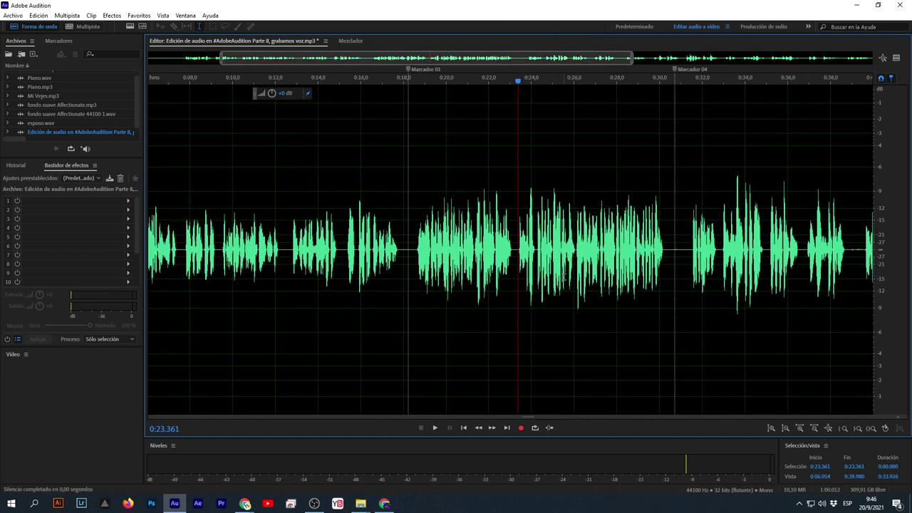
key(space)
key(space)
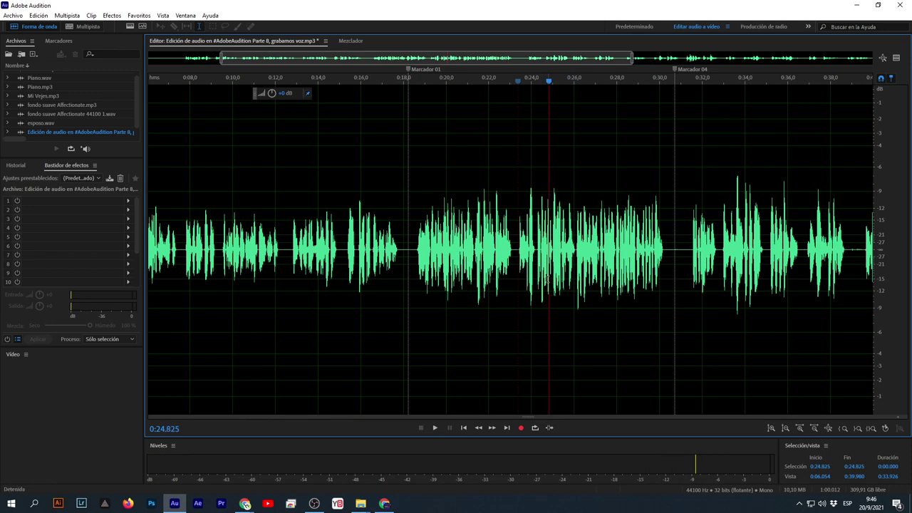
scroll(532, 284, down, 3)
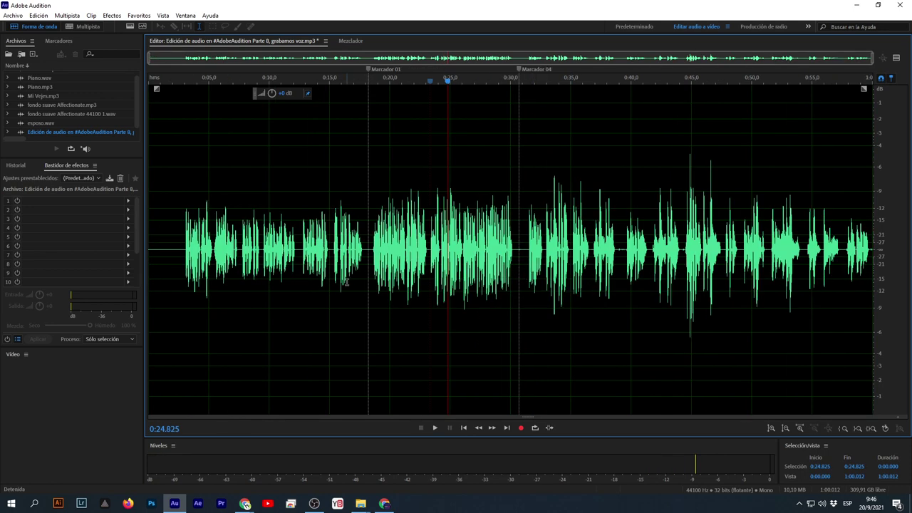
drag(368, 261, 518, 345)
Silence the pause around Marcador 04 from 0:30.320 to 0:31.426.
scroll(527, 319, up, 3)
click(484, 266)
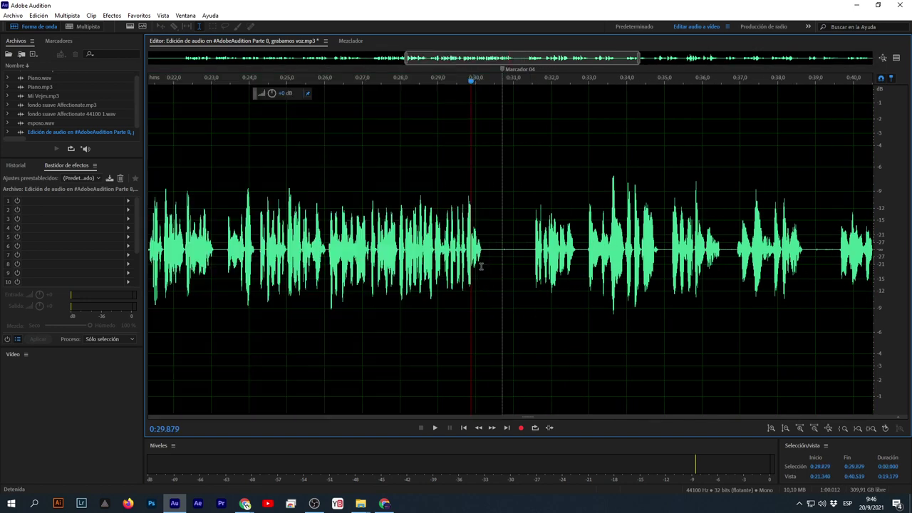
drag(488, 270, 528, 298)
right_click(517, 291)
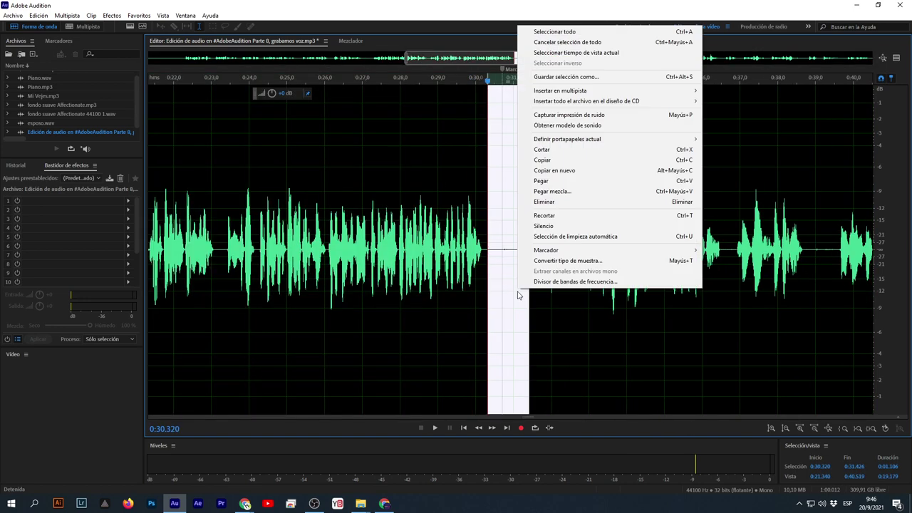
click(554, 228)
click(525, 263)
Delete about 0.6 seconds of the pause that follows 0:38.855 to shorten the gap between phrases.
scroll(506, 287, down, 3)
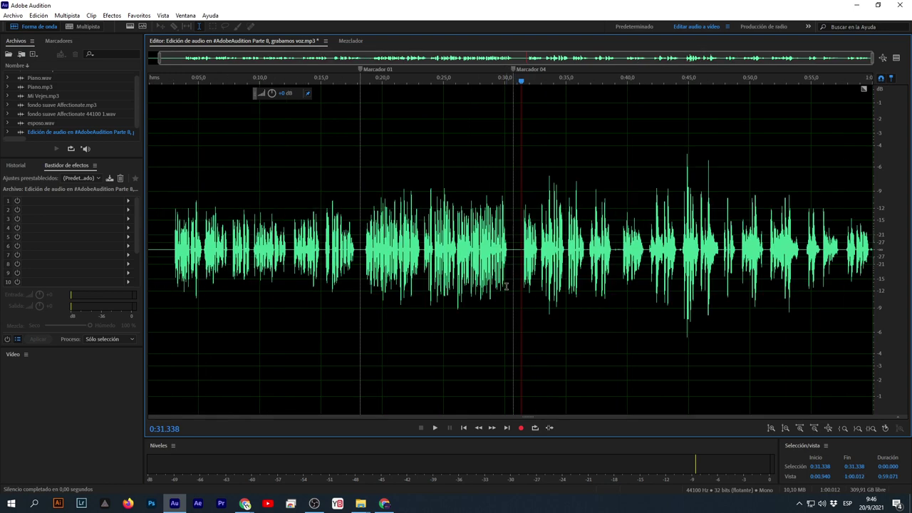
scroll(621, 268, up, 3)
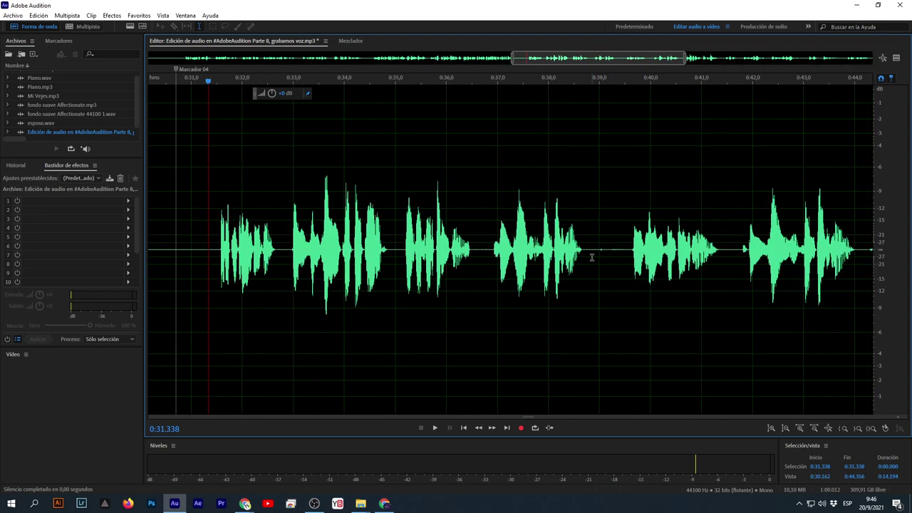
drag(592, 258, 622, 280)
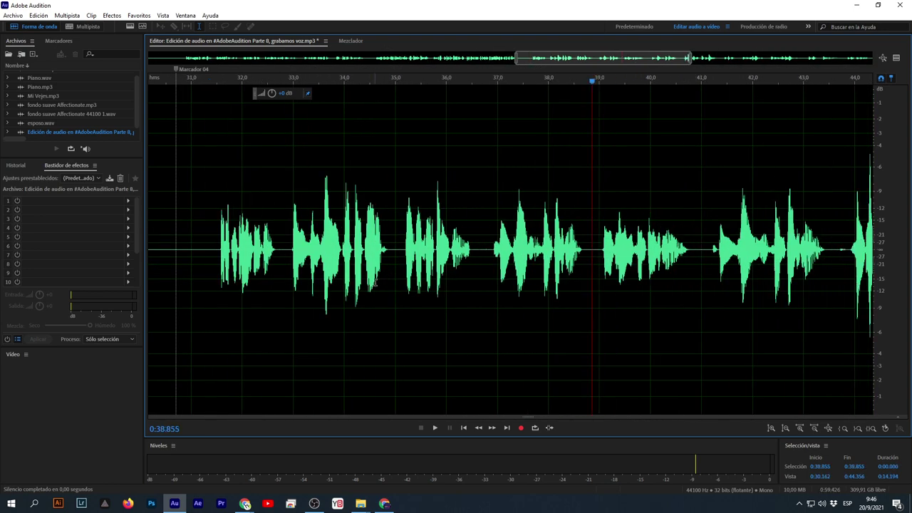
key(Delete)
Silence the pause between the first two phrases after Marcador 04, from 0:32.700 to 0:33.000.
click(286, 275)
scroll(286, 268, up, 2)
scroll(286, 268, up, 2)
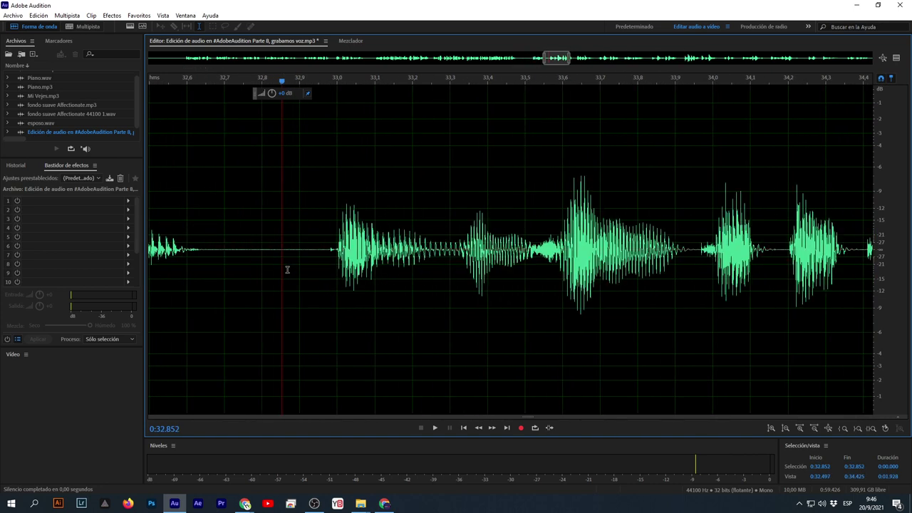
drag(225, 258, 337, 268)
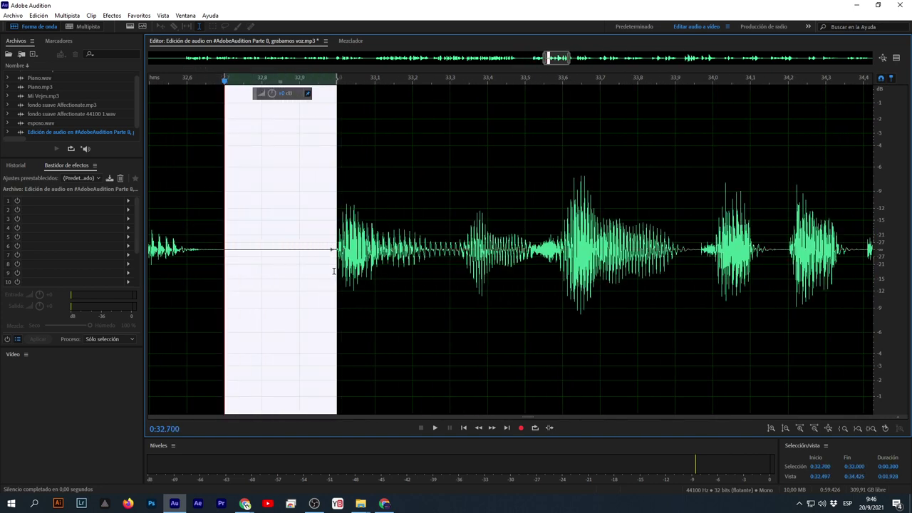
right_click(300, 269)
click(290, 261)
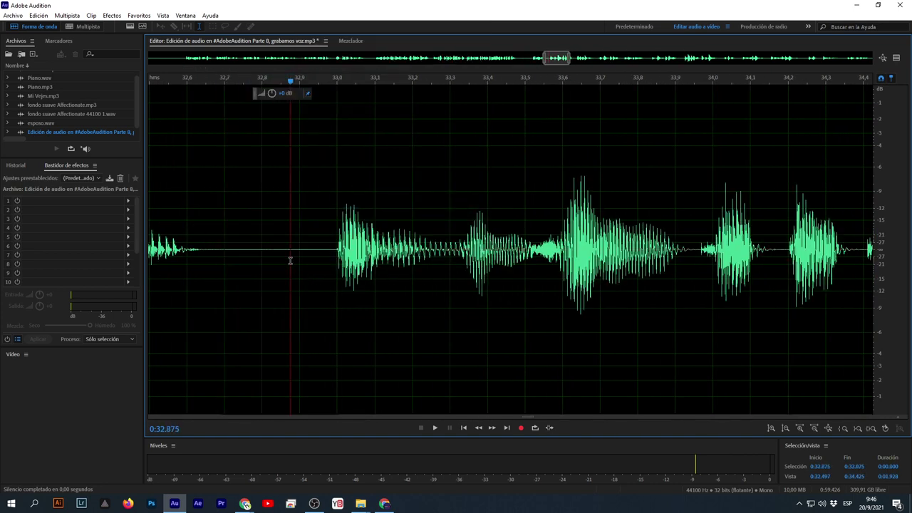
Select the closing audio from 0:41.130 to the end, and again from 0:31.117 just after Marcador 04 to the end.
scroll(367, 291, down, 6)
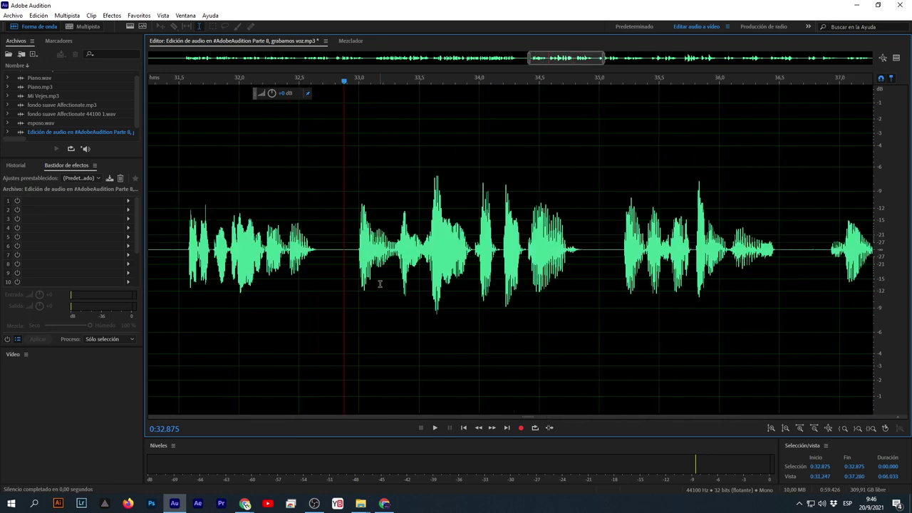
scroll(485, 282, down, 2)
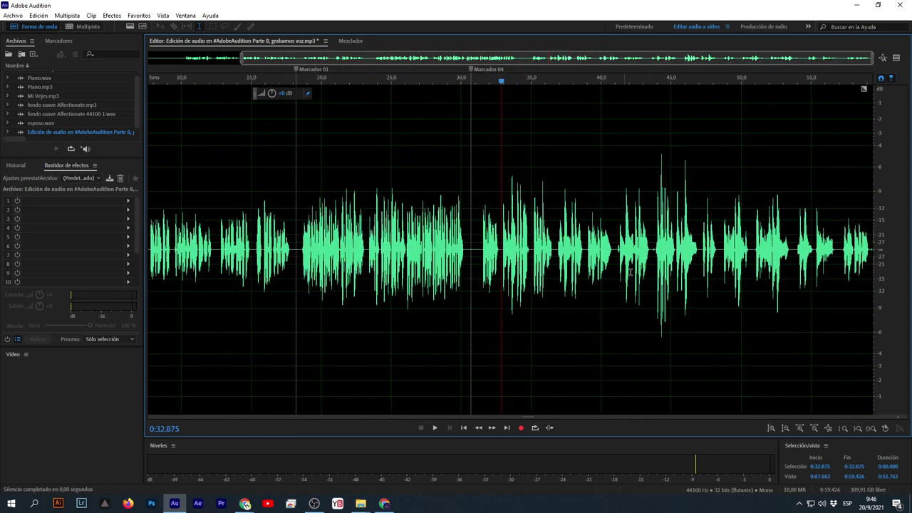
drag(617, 252, 763, 253)
drag(864, 251, 899, 261)
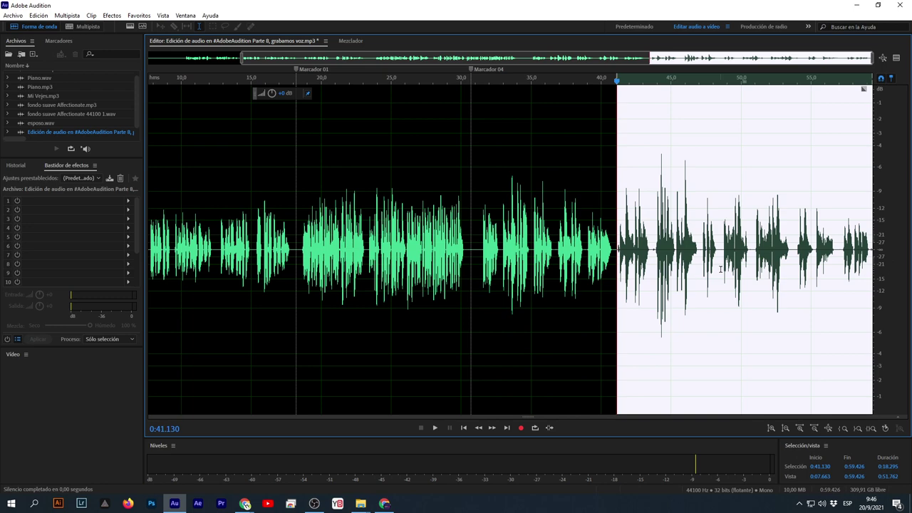
click(720, 268)
drag(476, 258, 898, 258)
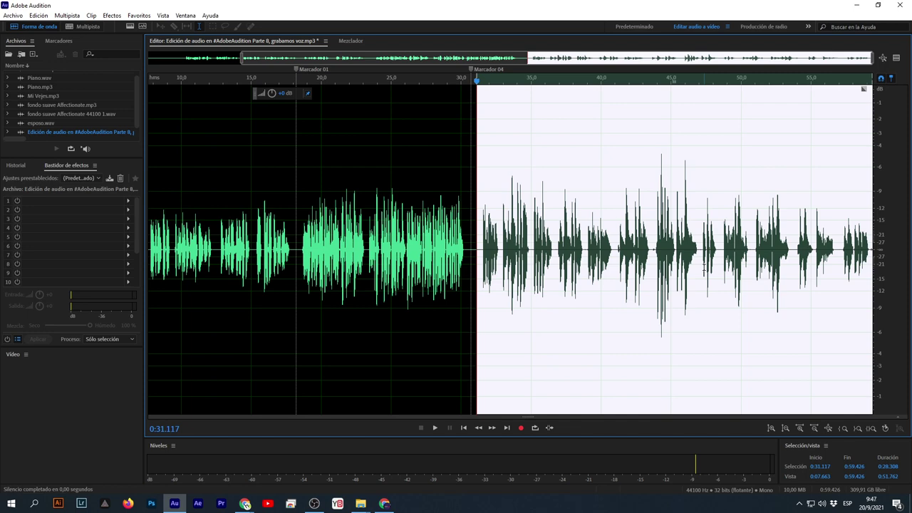
click(602, 276)
Try amplifying the opening passage from 0:02.377 to Marcador 01 with the on-waveform gain control, then undo it and clear the selection.
scroll(616, 268, down, 1)
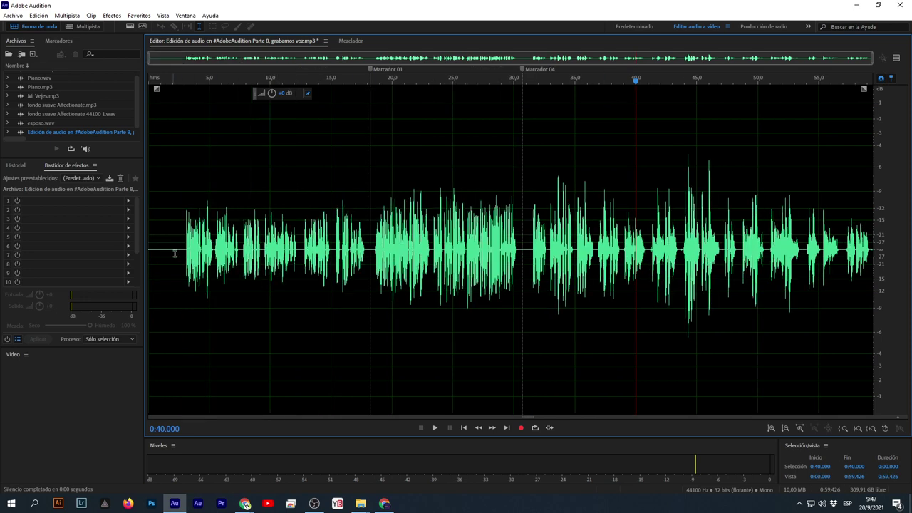
drag(167, 247, 371, 267)
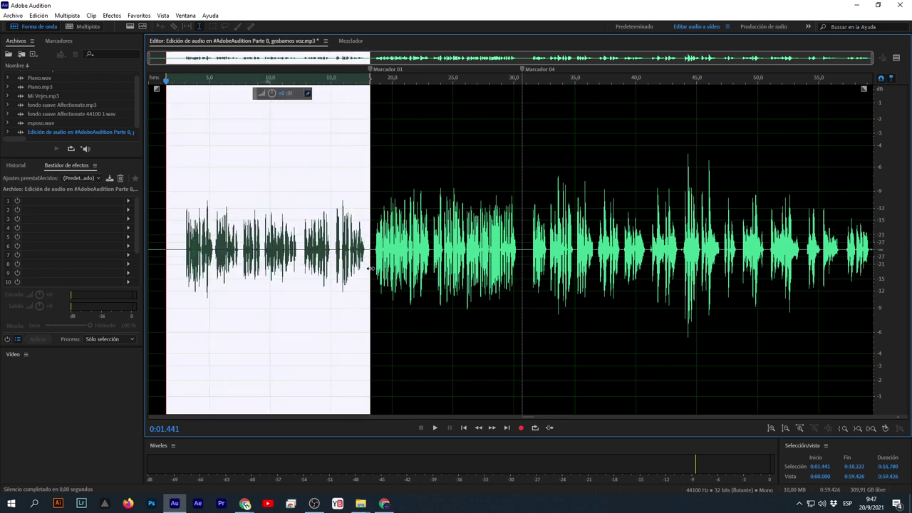
click(402, 293)
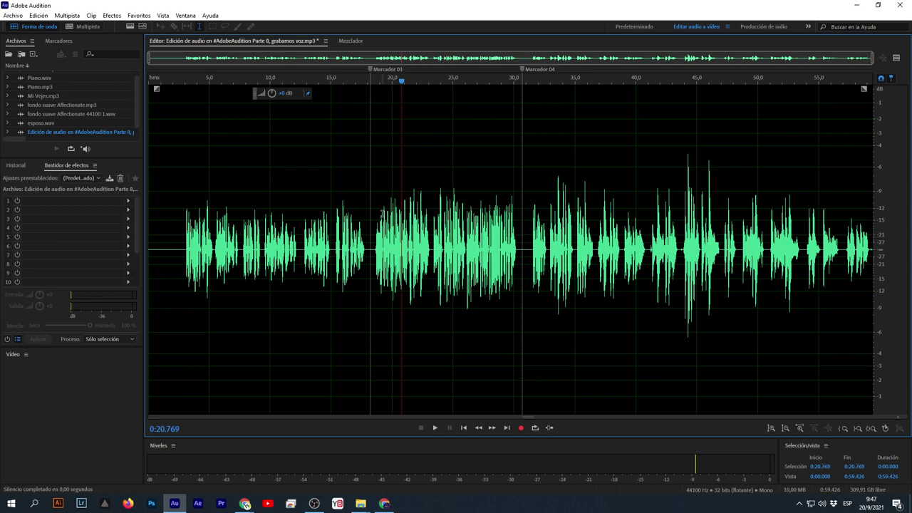
drag(369, 244, 177, 273)
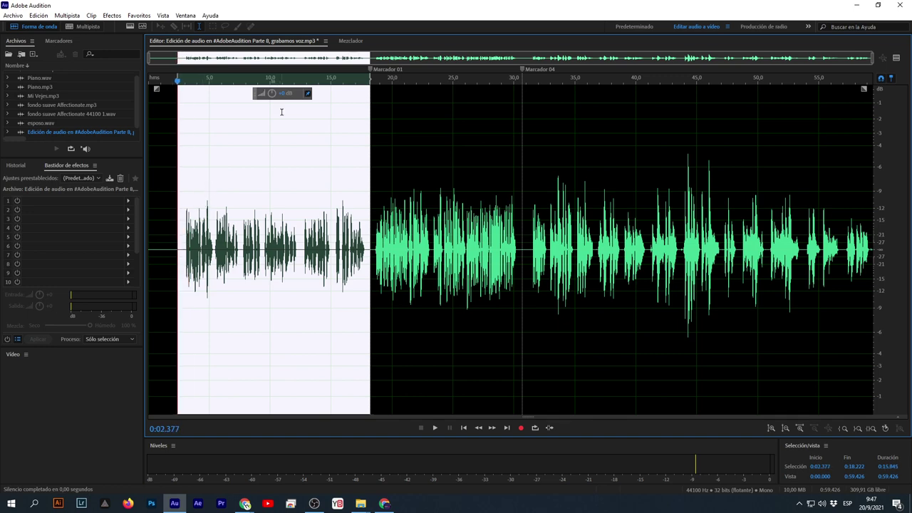
drag(272, 94, 299, 100)
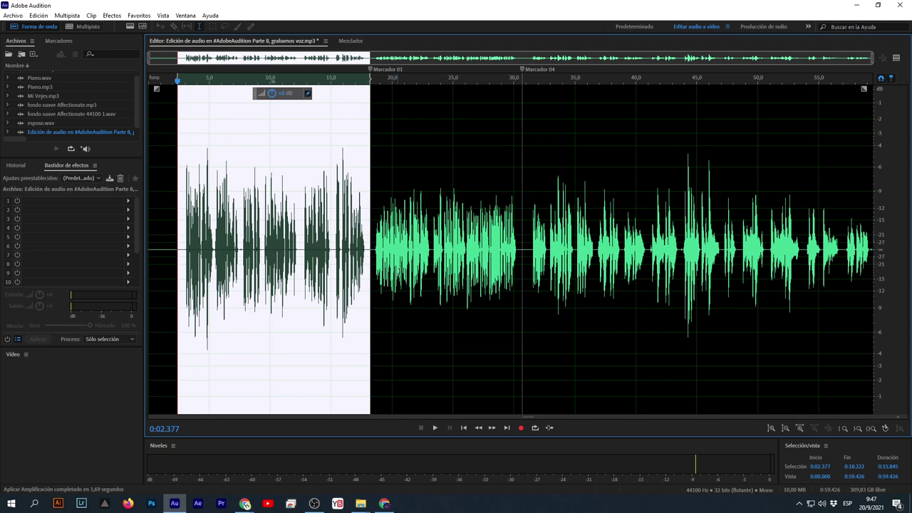
click(353, 286)
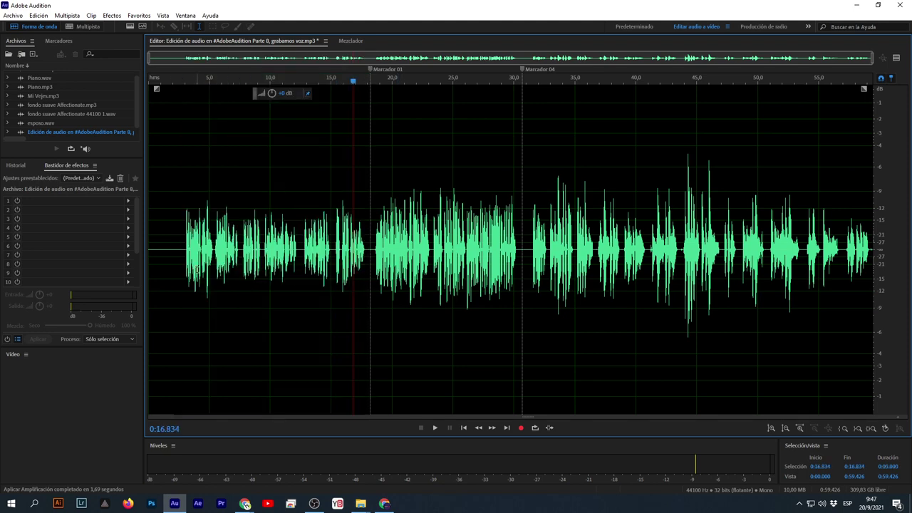
Select the audio from 0:31.096 to the end, then 0:02.493 to Marcador 01, and play the opening from 0:02.961.
drag(370, 257, 910, 275)
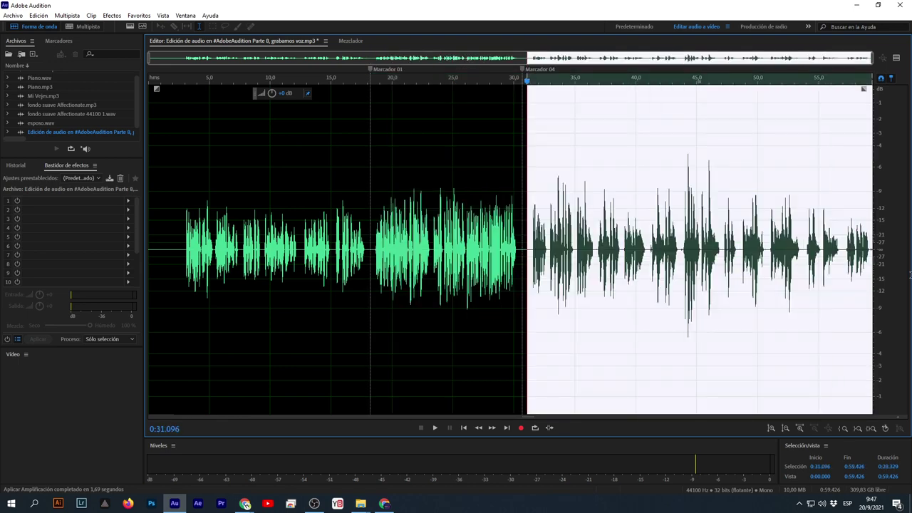
drag(370, 258, 178, 283)
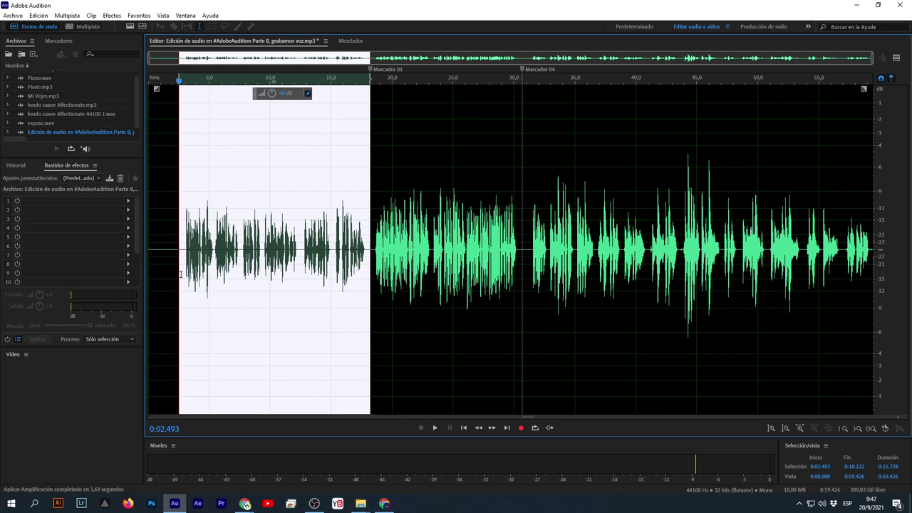
click(184, 255)
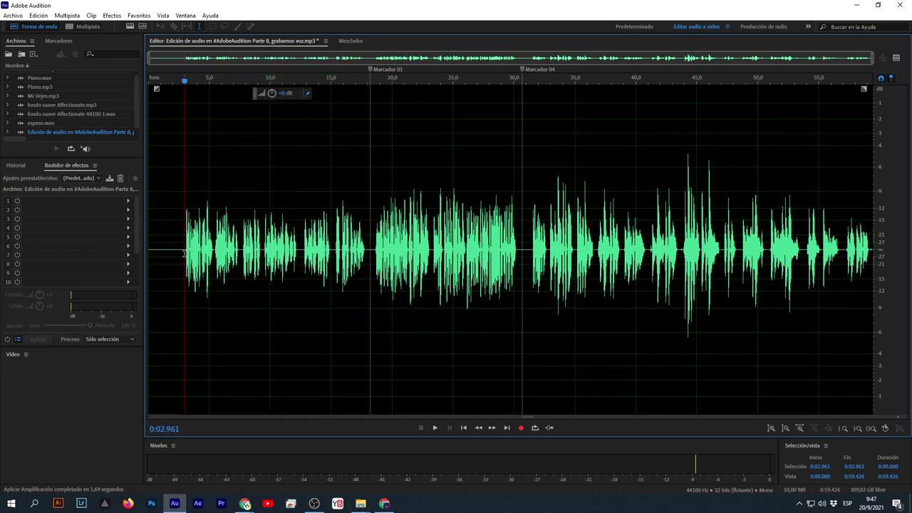
key(space)
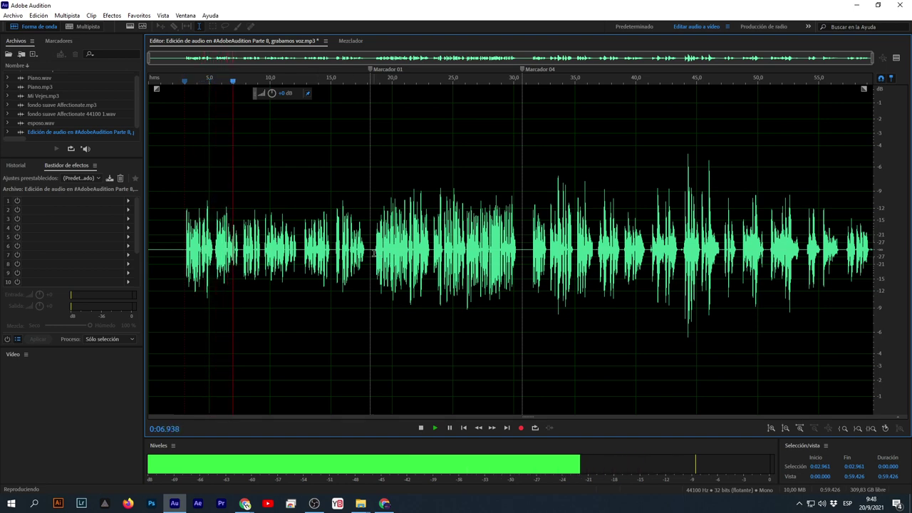
Select 0:02.143 to 0:18.509, stop playback, and load the Voz de locutor de radio preset in the effects rack.
drag(373, 252, 174, 282)
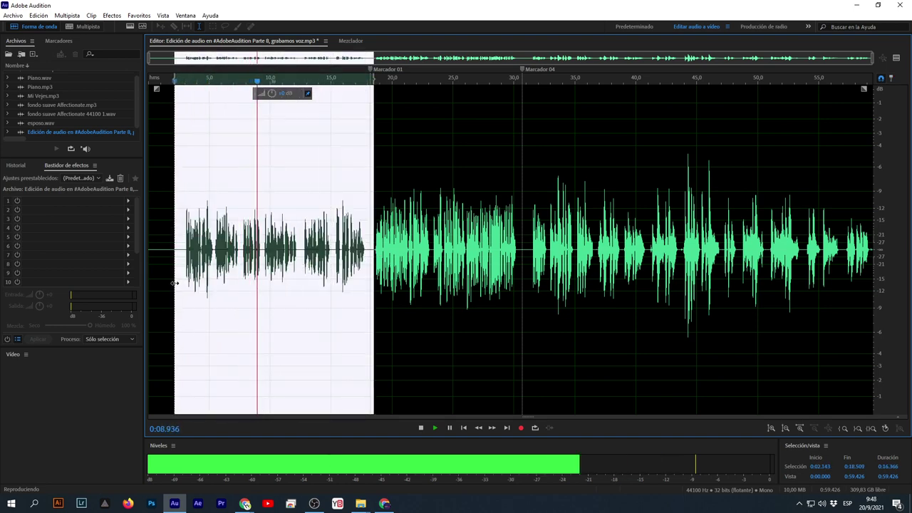
key(space)
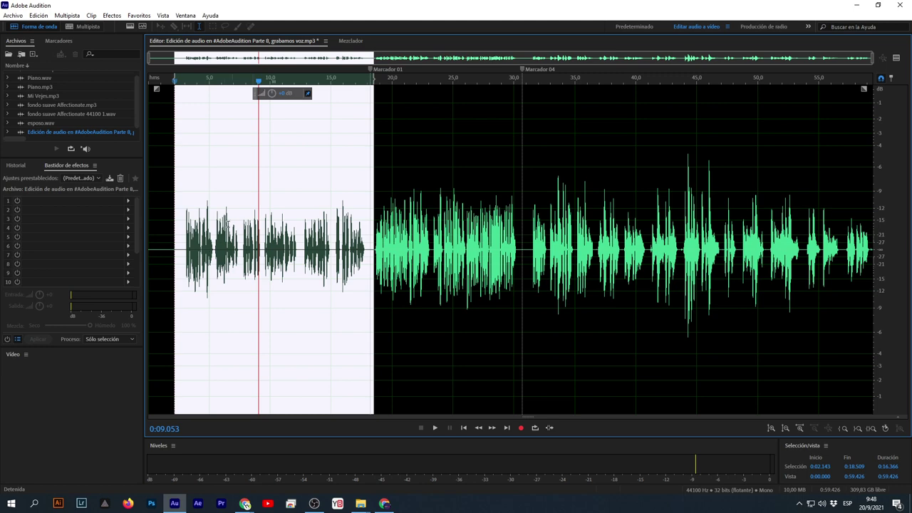
click(92, 177)
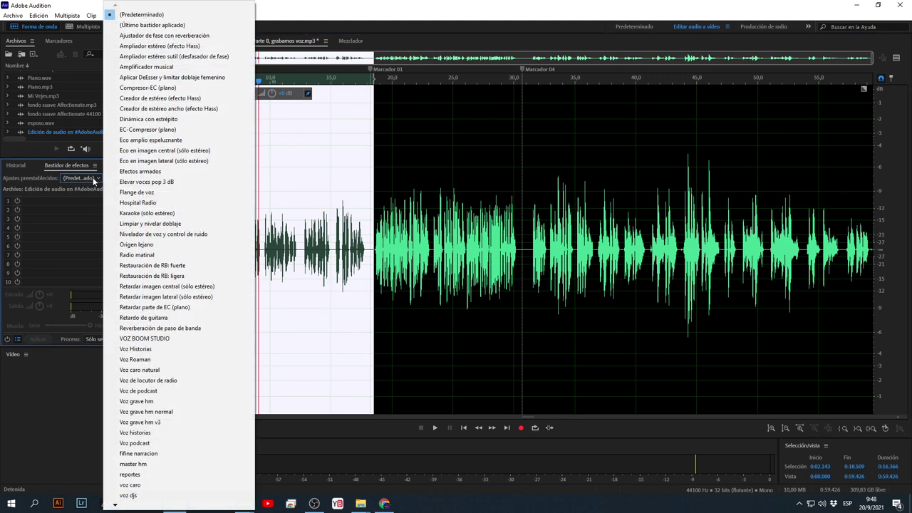
click(170, 381)
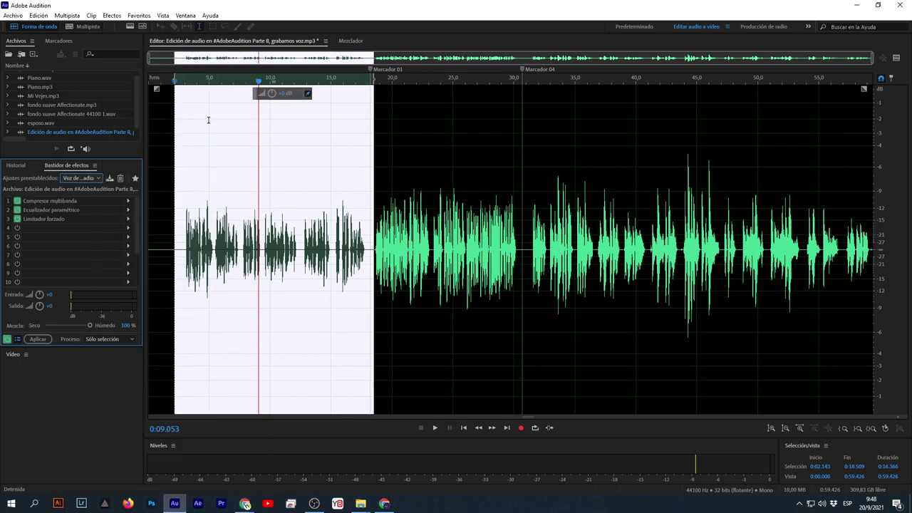
Play the selected opening passage from 0:02.610 to hear it with the rack preset, then stop playback.
click(180, 81)
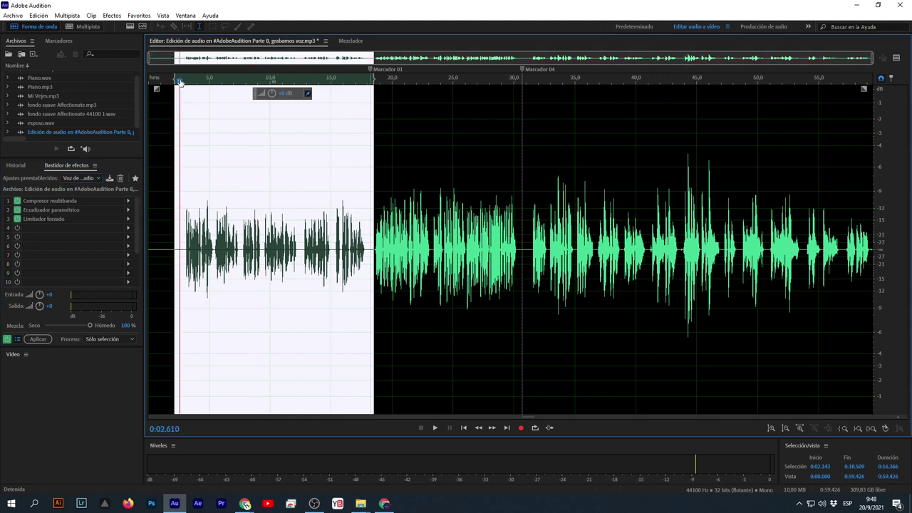
key(space)
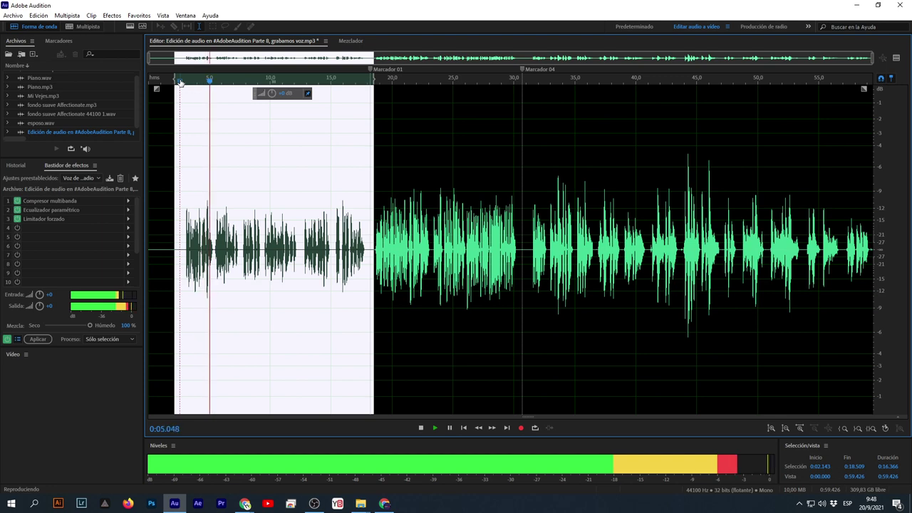
key(space)
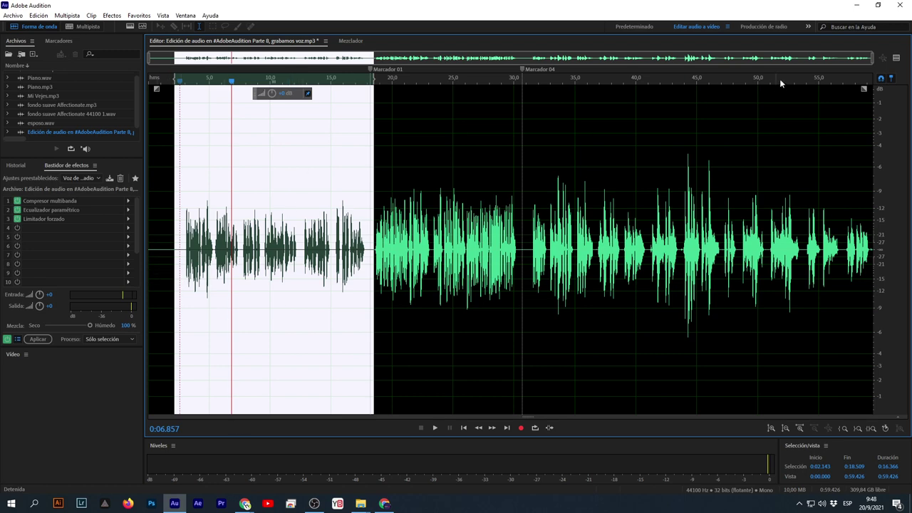
Show the effects preview editor beneath the original waveform, briefly switching the spectral frequency display on and off.
click(897, 58)
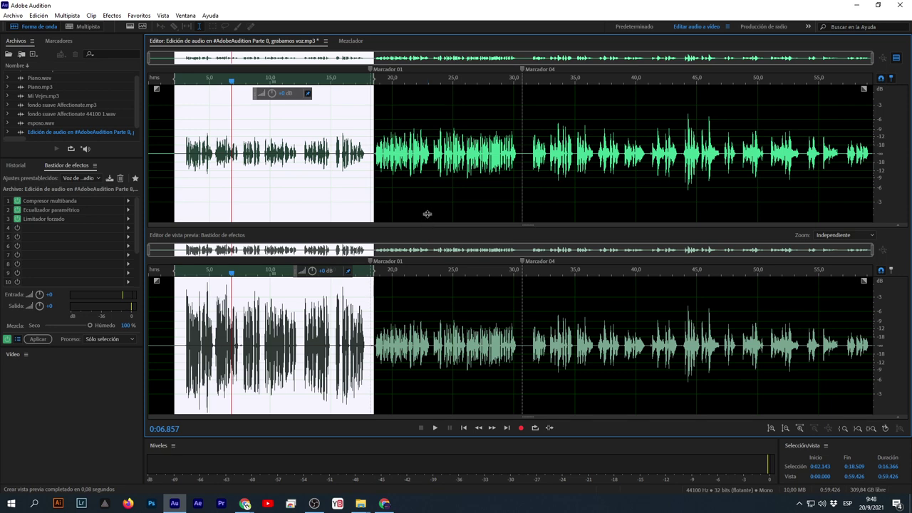
key(shift+d)
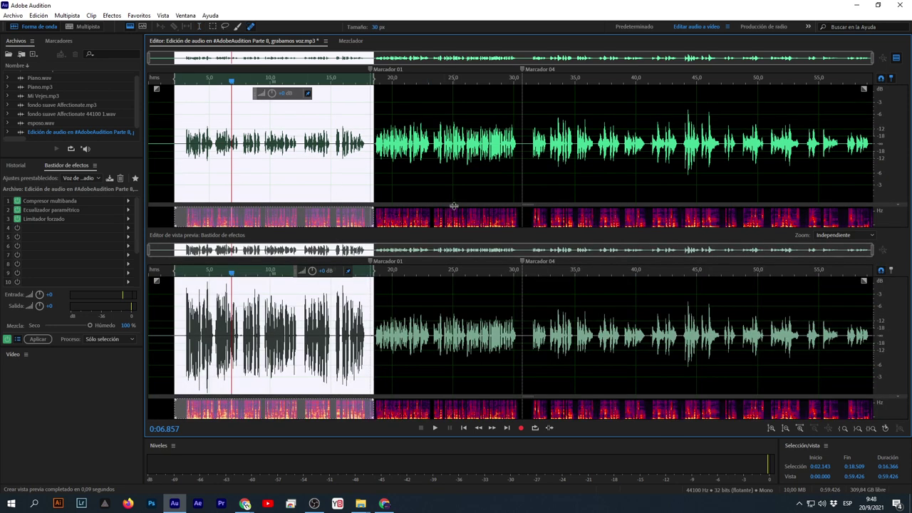
key(shift+d)
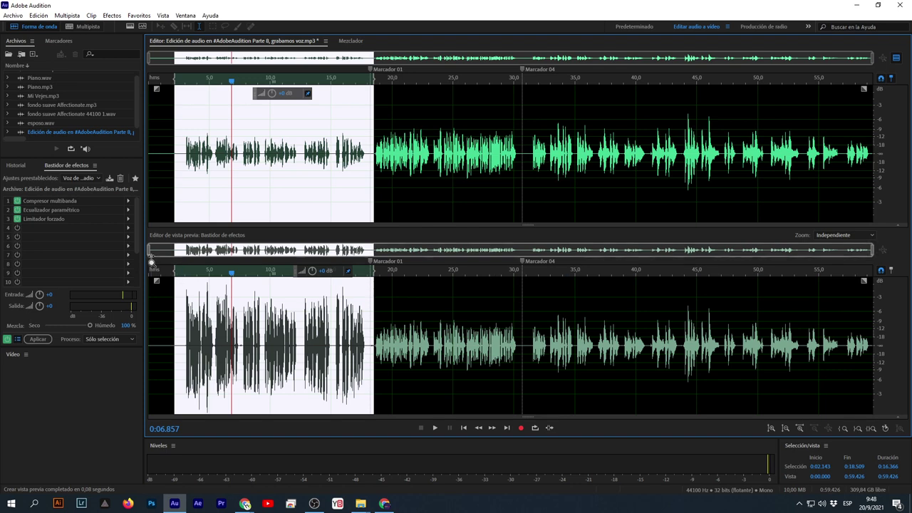
Select the pause from 0:07.429 to 0:07.776 in the effects preview, bring up its Silencio option, and clear the selection.
scroll(187, 331, up, 4)
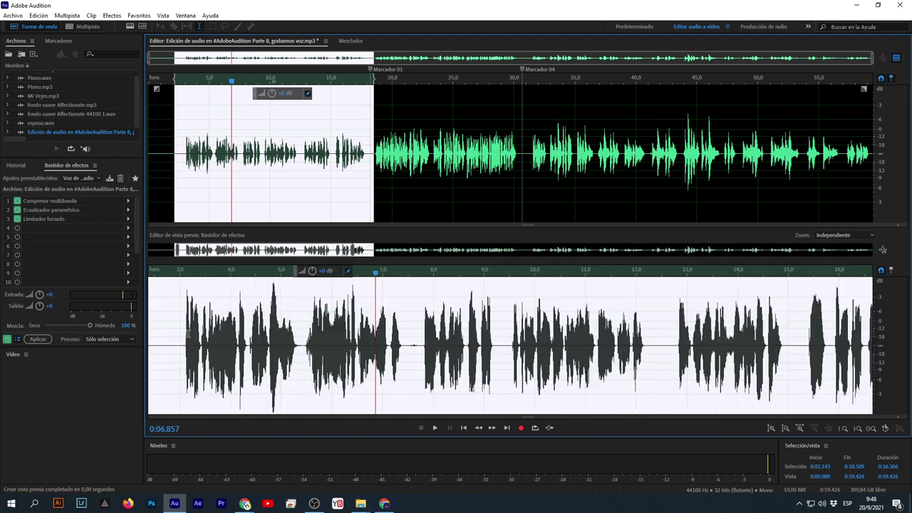
scroll(188, 333, down, 3)
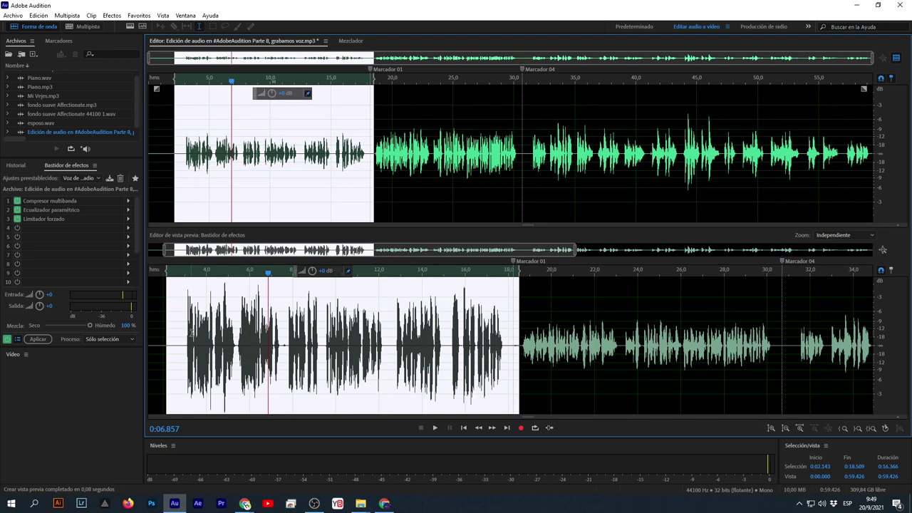
scroll(252, 362, up, 2)
scroll(320, 358, up, 3)
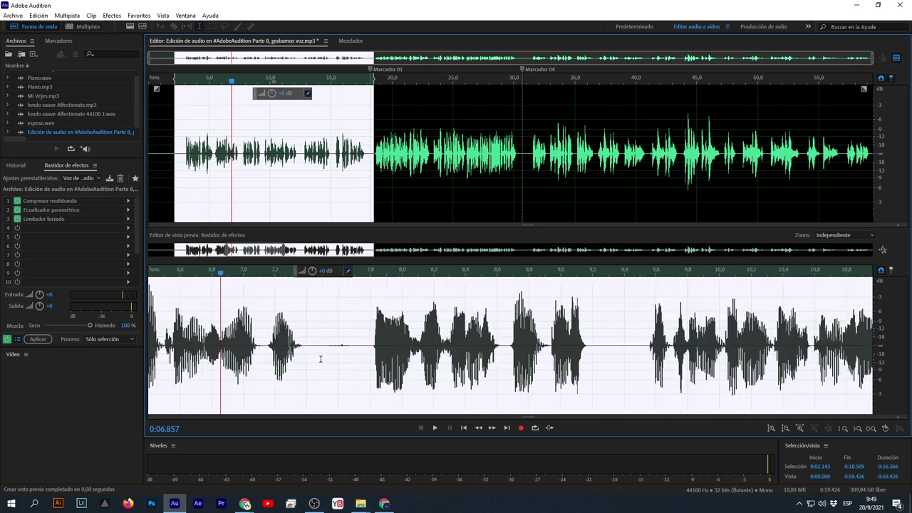
drag(312, 355, 367, 354)
right_click(357, 353)
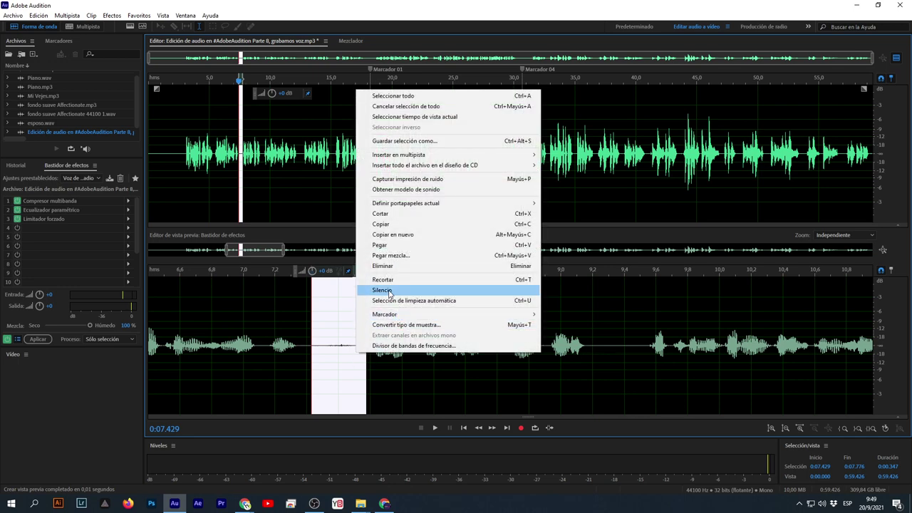
click(340, 345)
click(338, 344)
scroll(337, 345, down, 2)
scroll(337, 345, down, 4)
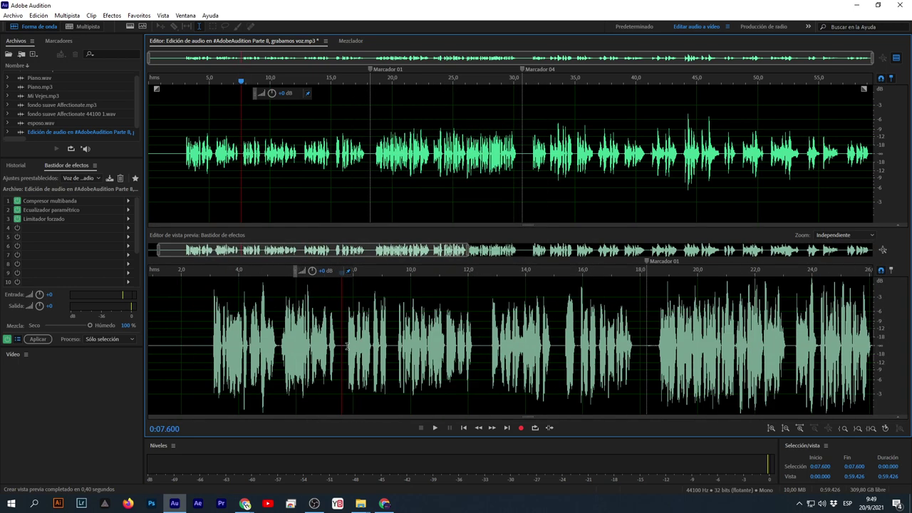
Select 0:02.610 to Marcador 01 and set the limiter threshold of the rack's multiband compressor to -6 dB.
drag(369, 342, 180, 339)
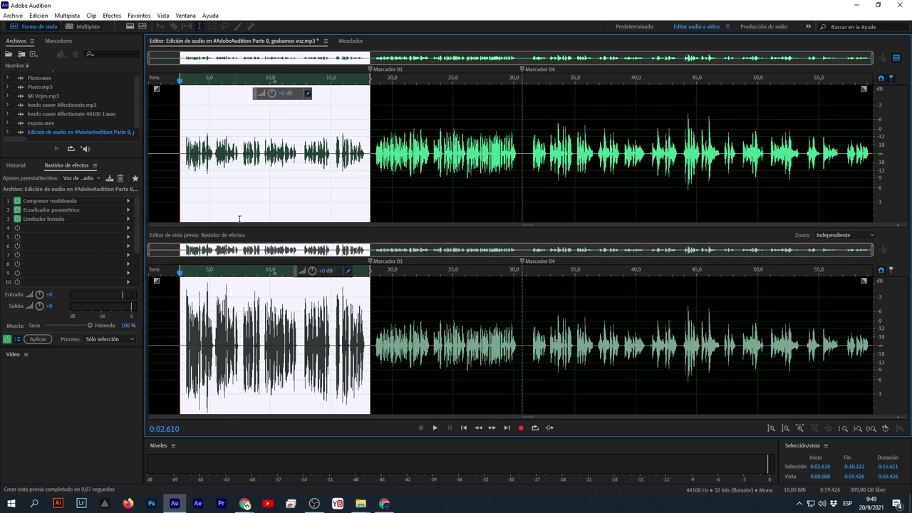
double_click(47, 202)
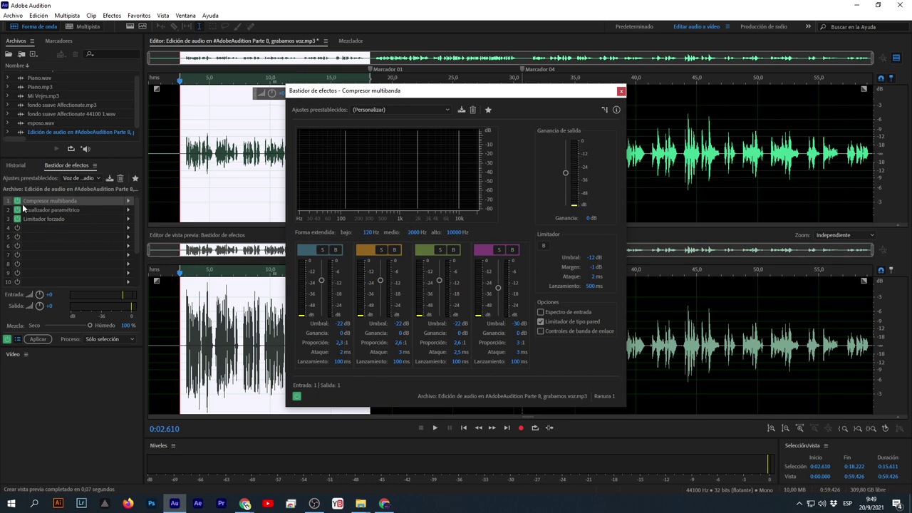
click(591, 260)
click(610, 244)
click(590, 258)
text(-6)
key(Return)
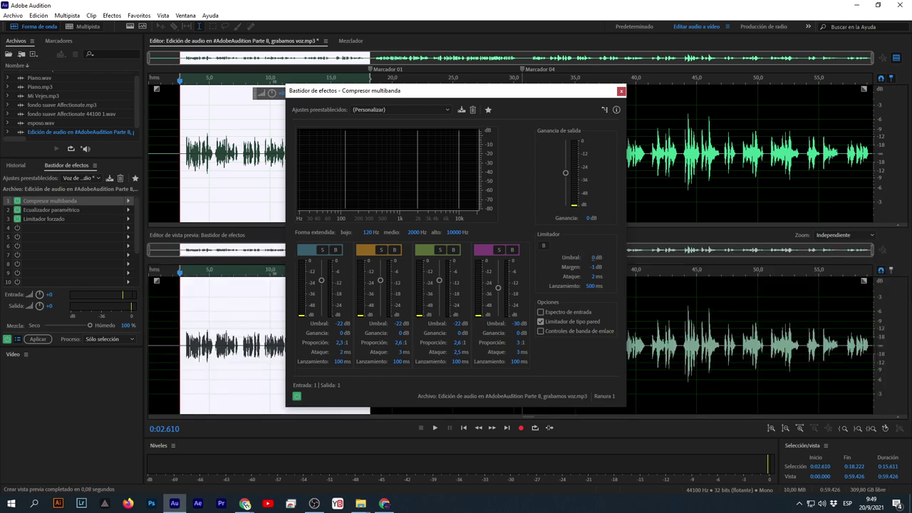
click(592, 257)
text(-6)
key(Return)
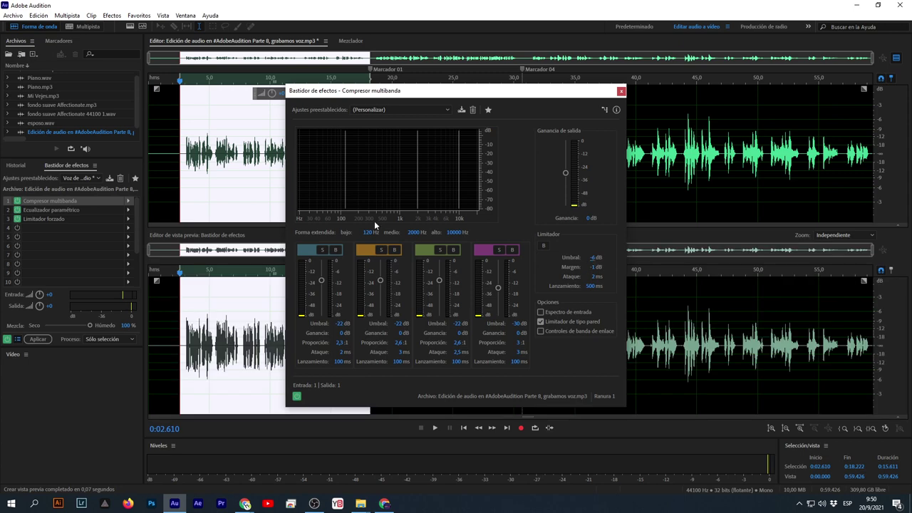
Play the voice from 0:02.883 with the adjusted multiband compressor, then stop playback.
click(183, 153)
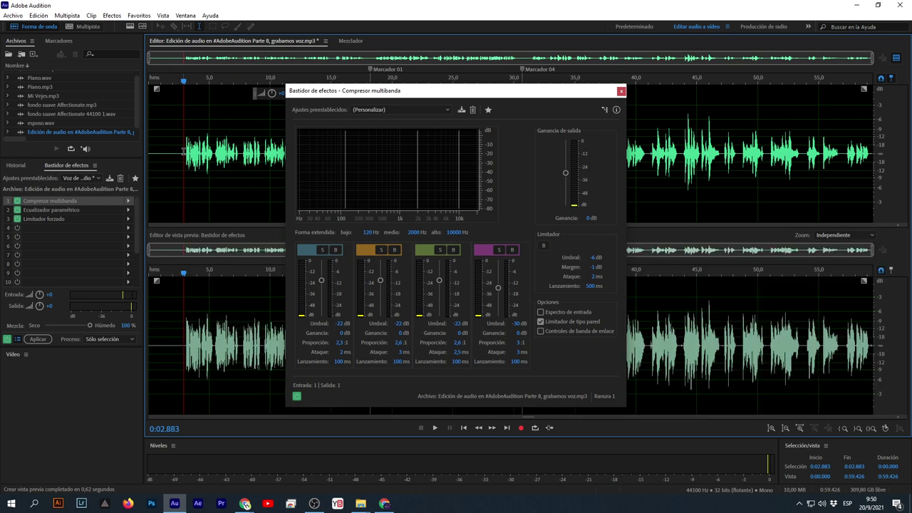
key(space)
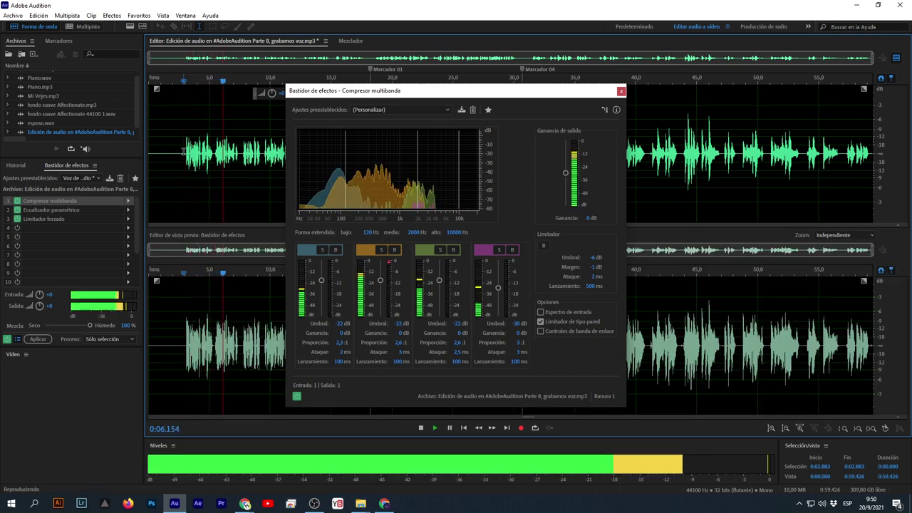
key(space)
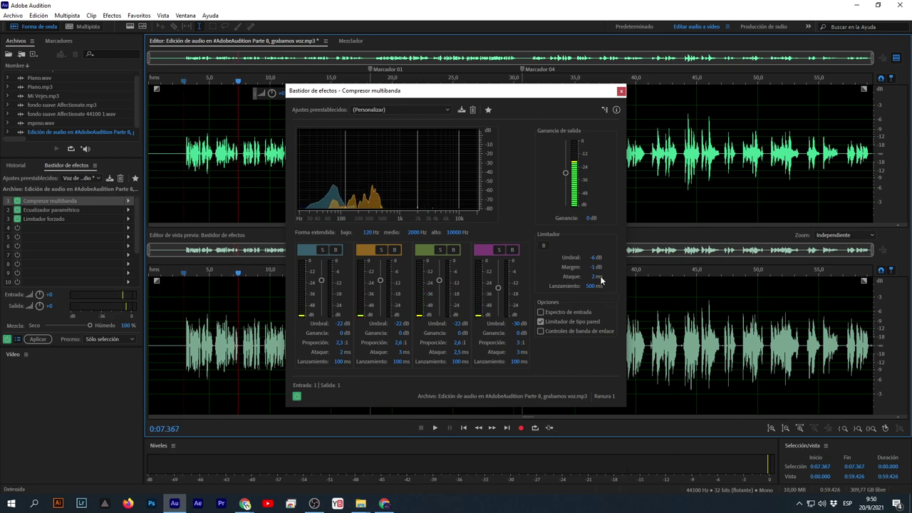
Set the multiband compressor's limiter threshold to -5 dB and close its settings.
click(591, 257)
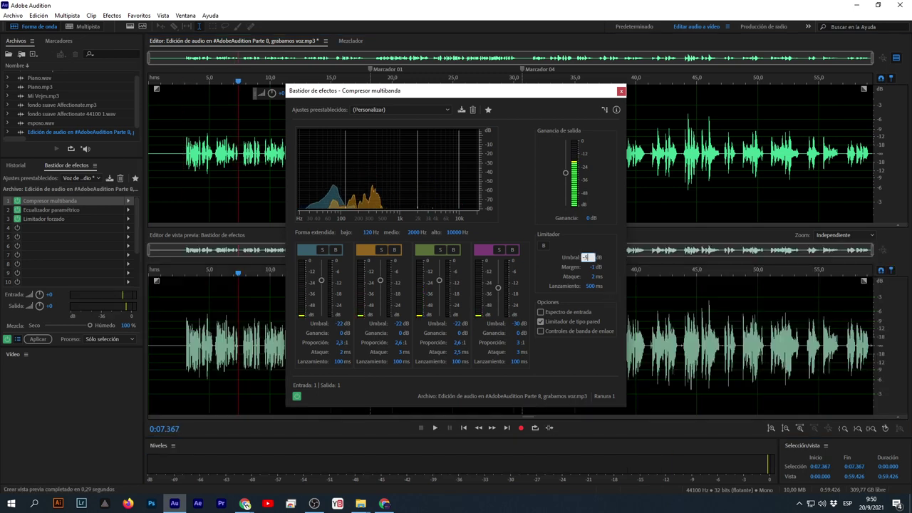
key(Return)
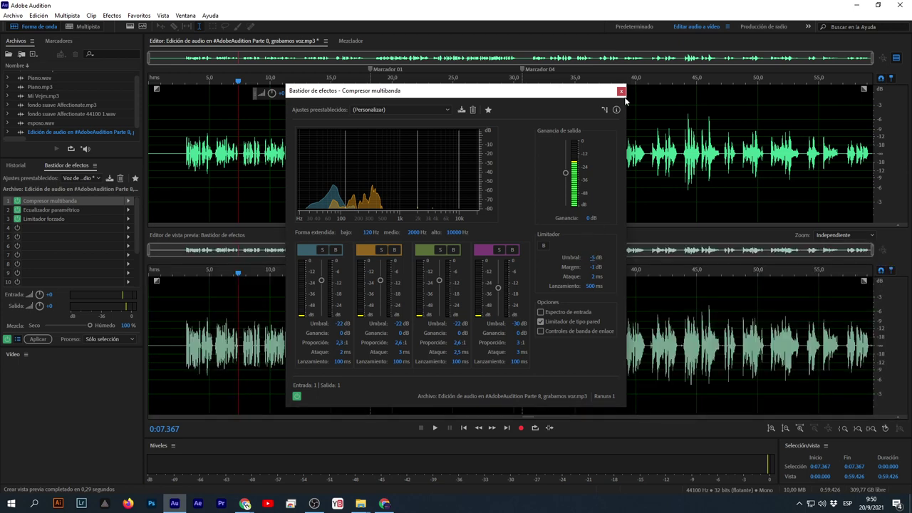
click(621, 90)
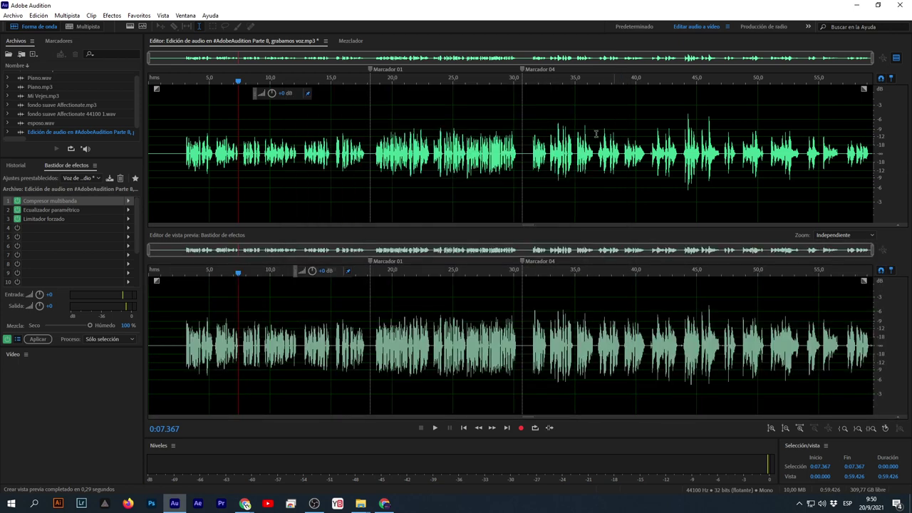
Review the rack's parametric equalizer and hard limiter settings, closing each one.
double_click(46, 210)
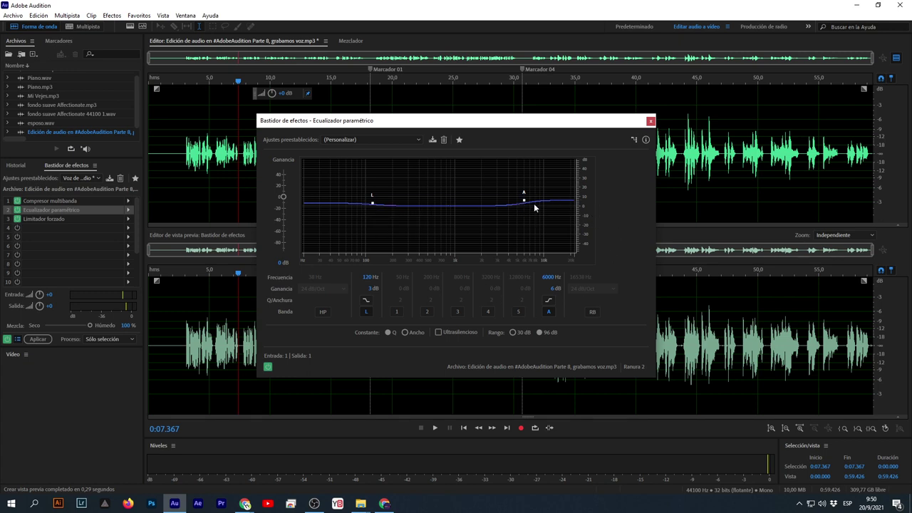
click(651, 121)
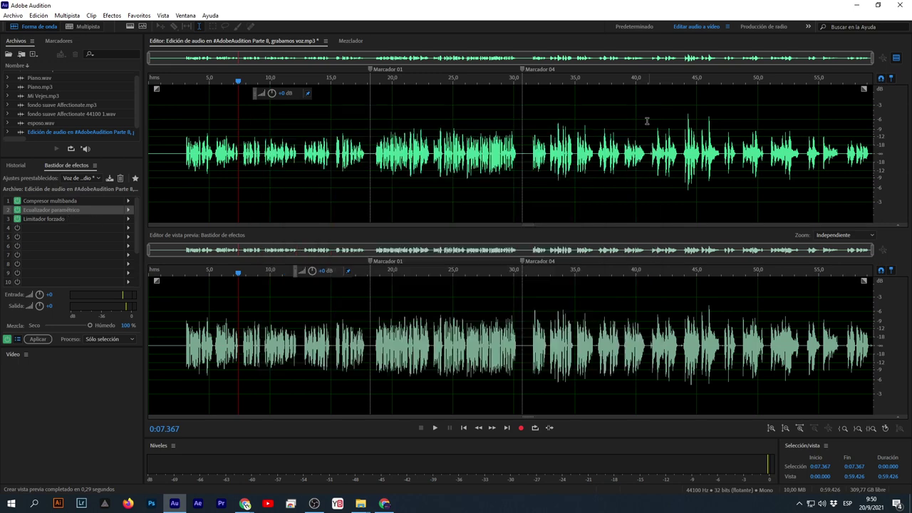
double_click(67, 220)
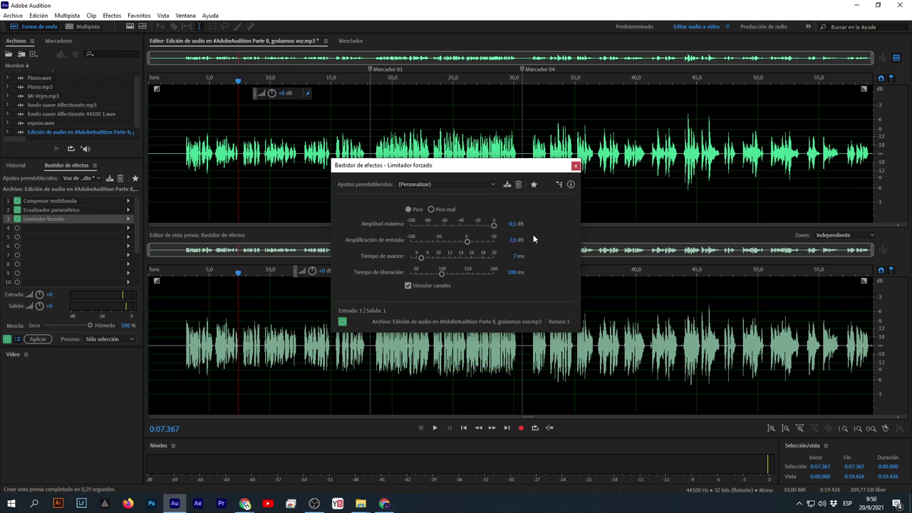
click(576, 166)
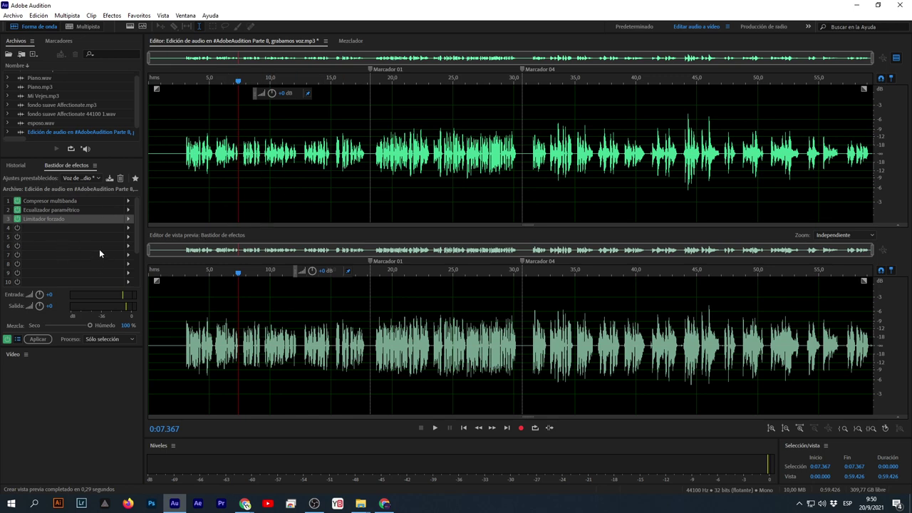
Switch off the hard limiter, parametric equalizer and multiband compressor in the effects rack.
click(18, 221)
click(17, 209)
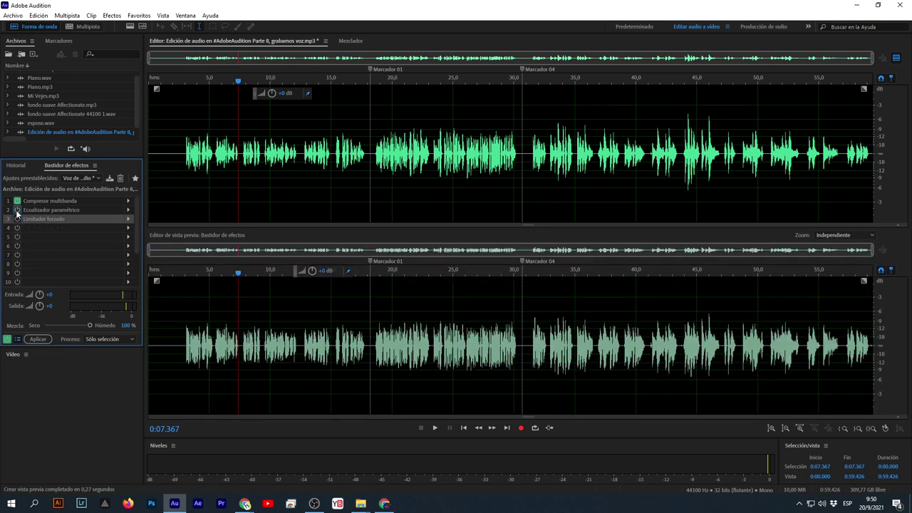
click(17, 201)
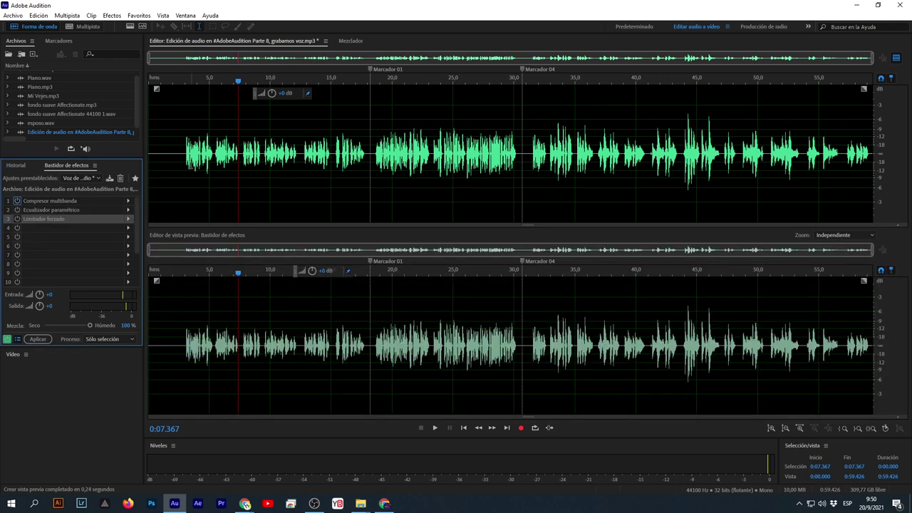
Play the voice from 0:02.649 with the three rack effects off, then stop playback.
click(181, 168)
key(space)
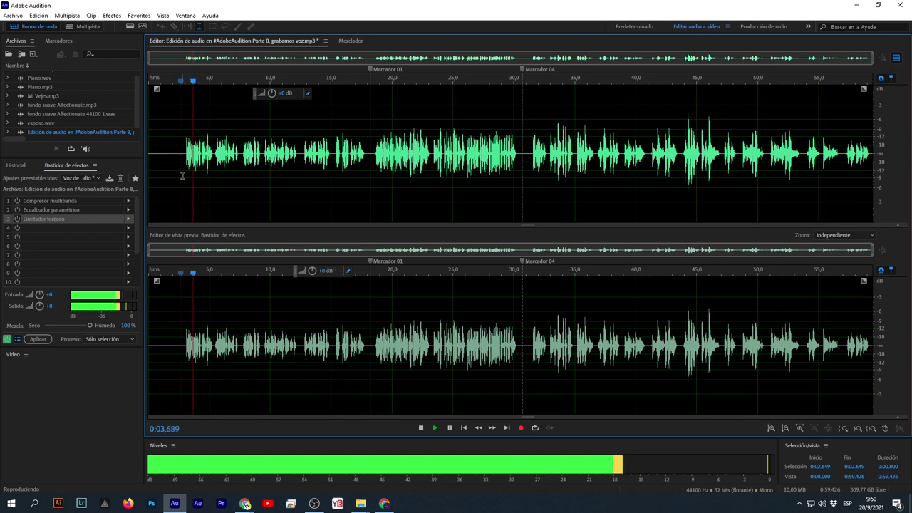
key(space)
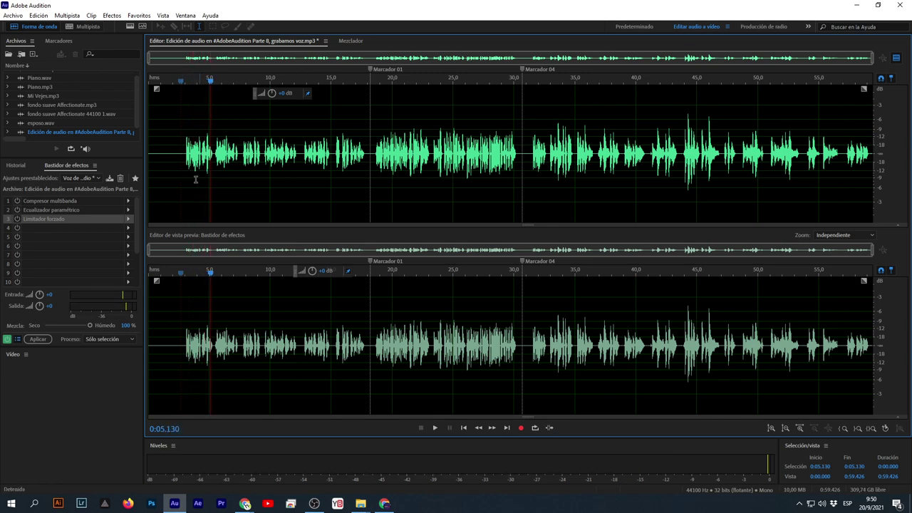
Select 0:02.338 to Marcador 01 and add the VST3 equalizer FabFilter Pro-Q 2 to rack slot 4.
drag(178, 178, 369, 213)
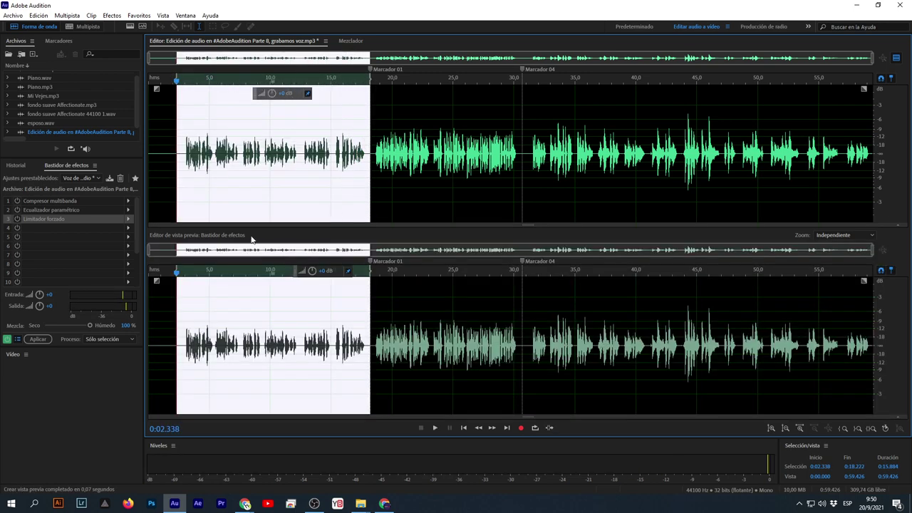
click(128, 228)
mouse_move(190, 370)
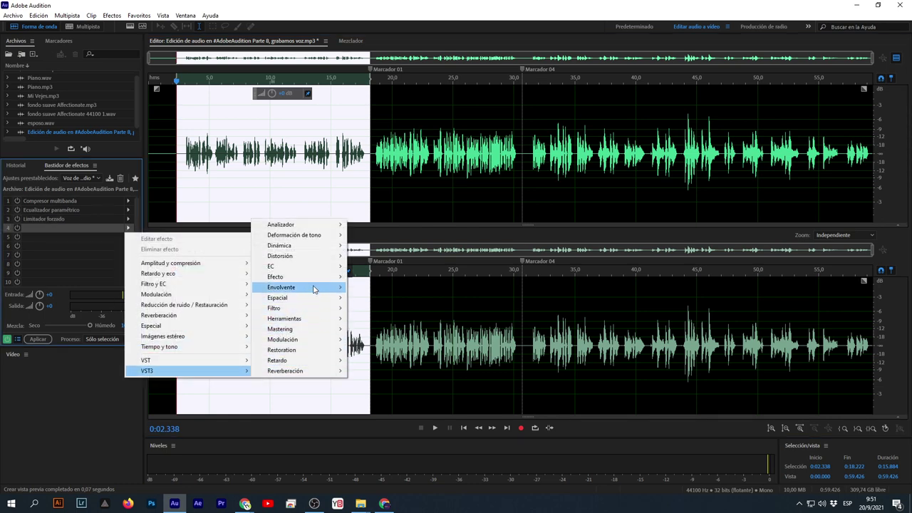
mouse_move(319, 269)
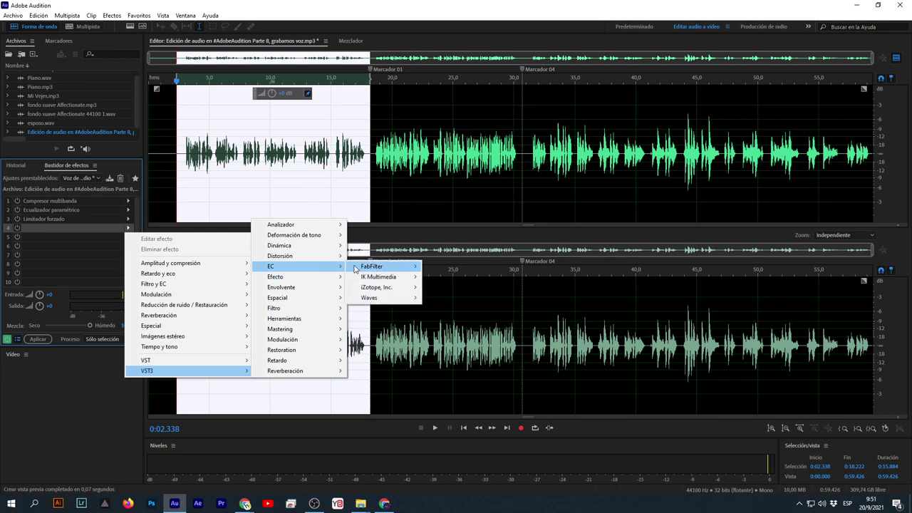
mouse_move(360, 268)
click(462, 268)
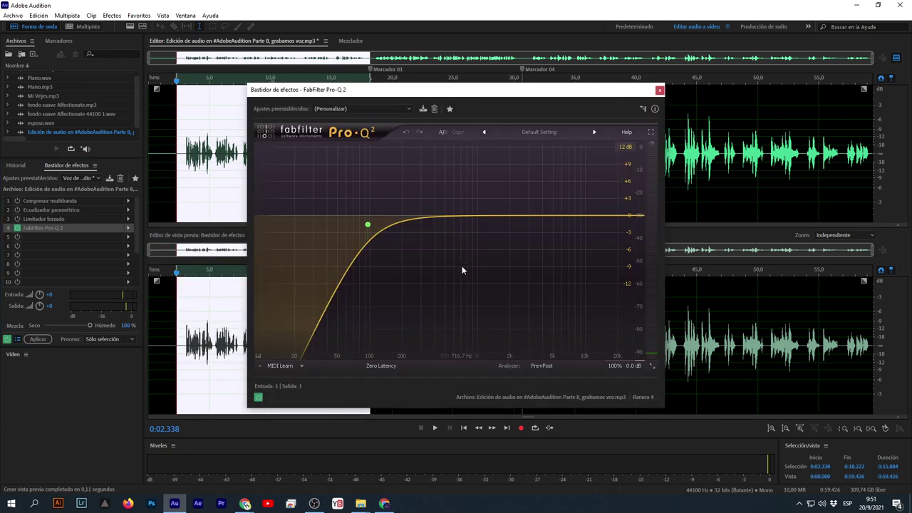
Delete the default low-cut band from FabFilter Pro-Q 2, then open and close its preset list.
right_click(370, 226)
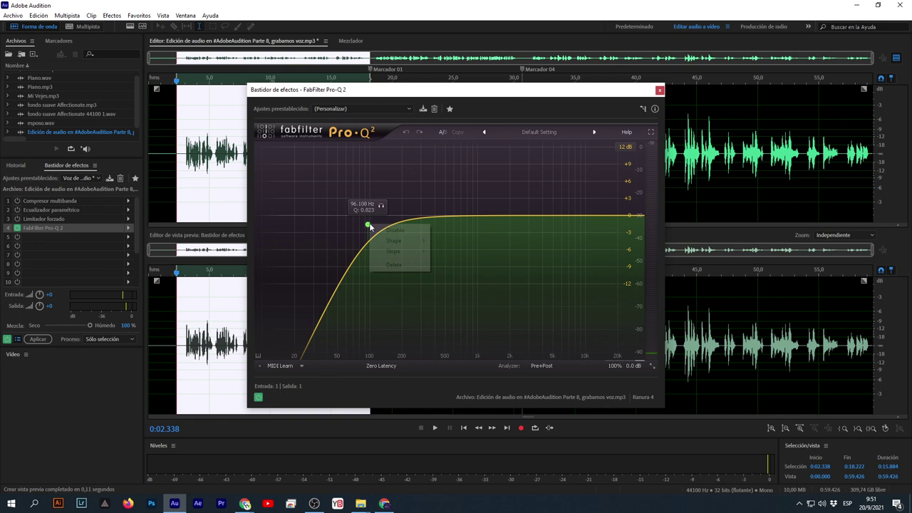
click(393, 265)
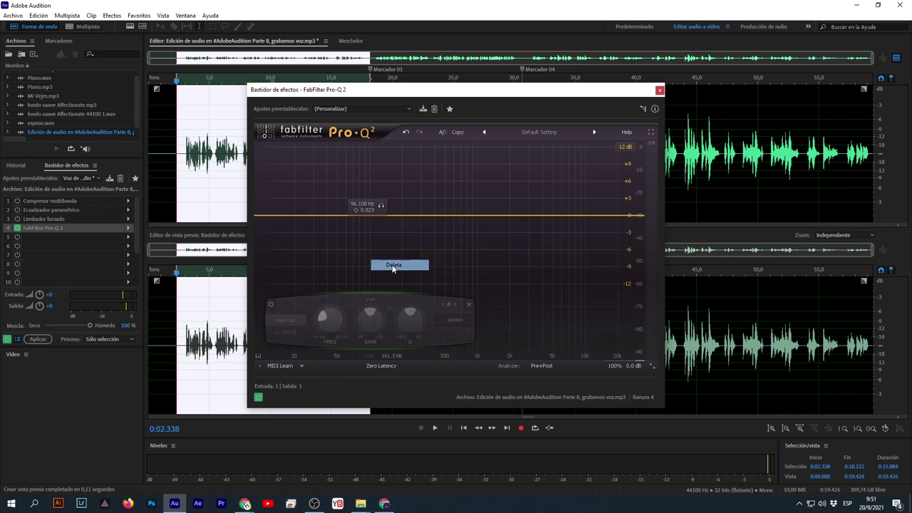
click(407, 109)
click(410, 110)
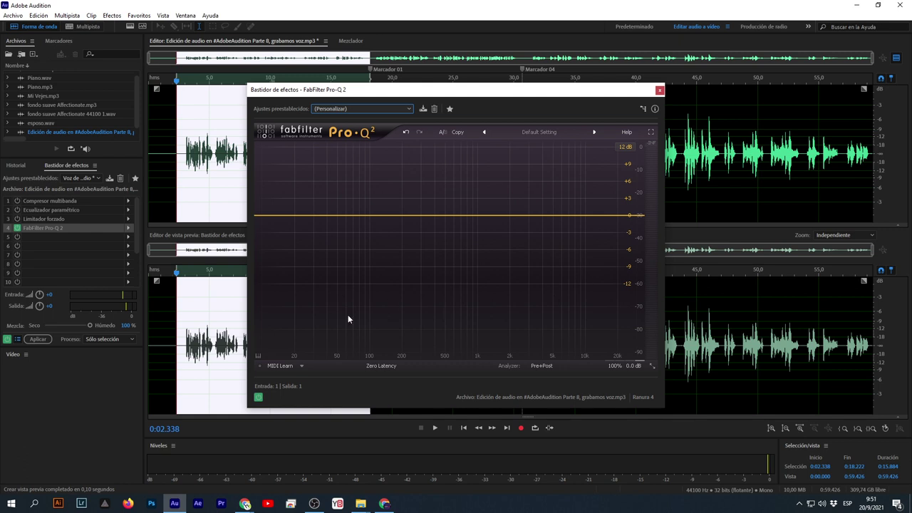
Play the voice from 0:02.649 and examine its frequency spectrum in the Pro-Q 2 analyzer.
click(180, 81)
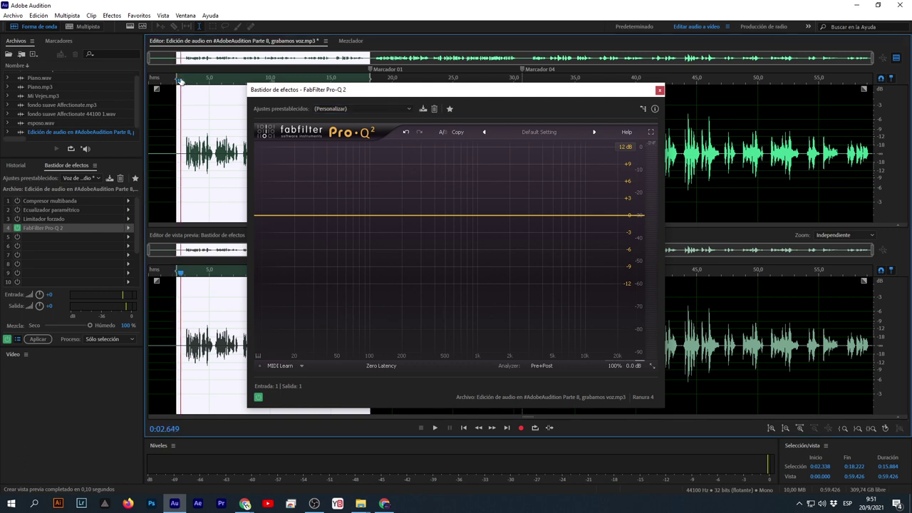
key(space)
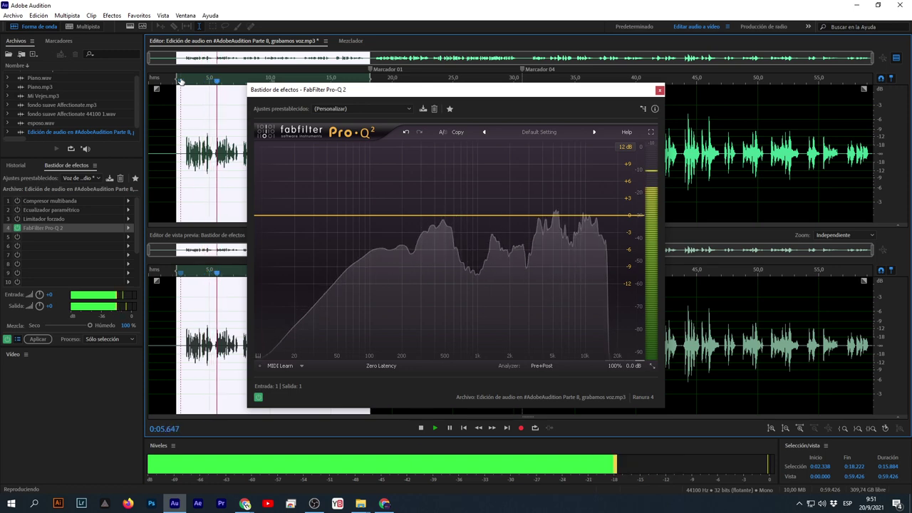
key(space)
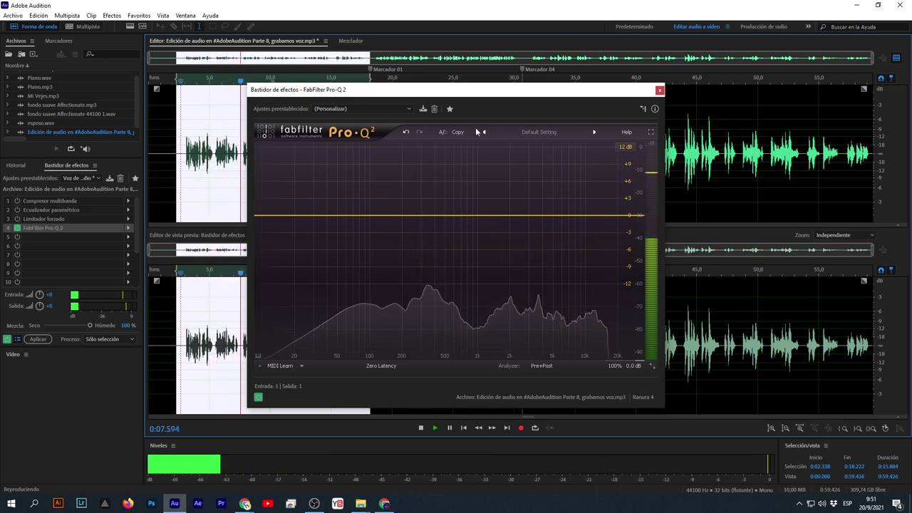
Move the Pro-Q 2 window off the waveform and play from 0:20.000 and 0:31.953 to compare the voice spectra.
drag(466, 95, 311, 176)
click(392, 107)
key(space)
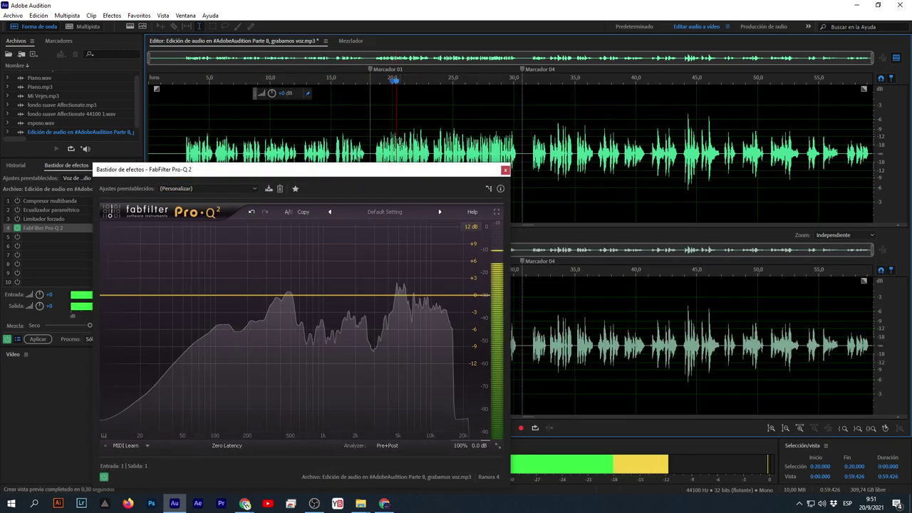
click(550, 114)
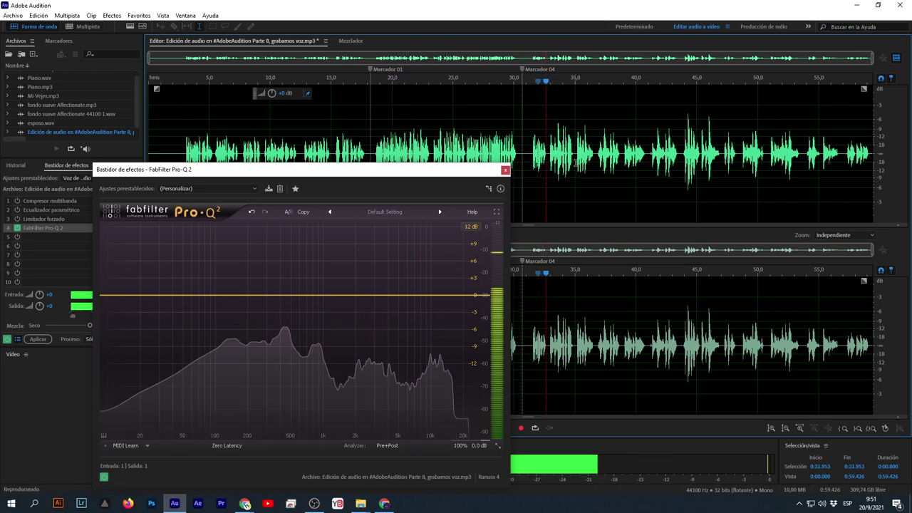
key(space)
key(space)
Play the recording from 0:38.928, 0:48.515 and 0:53.970 to compare the frequency spectra, then stop playback.
click(602, 143)
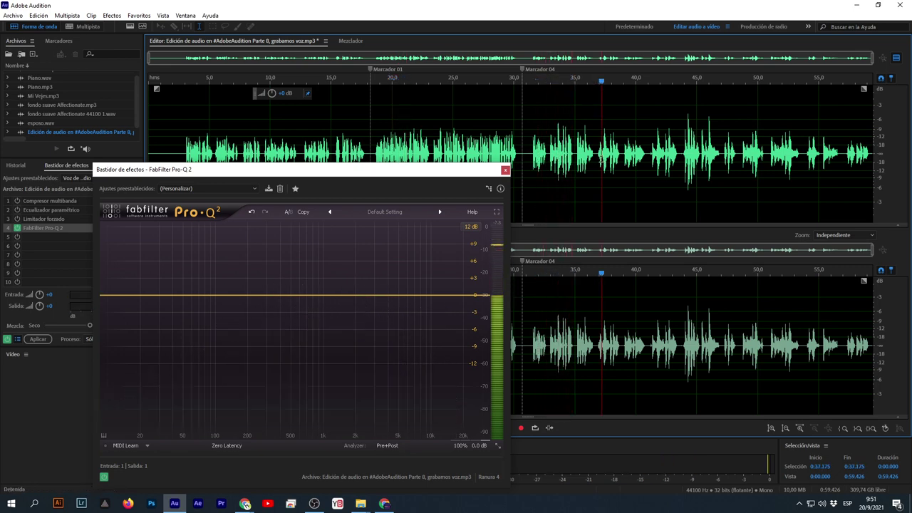
click(623, 159)
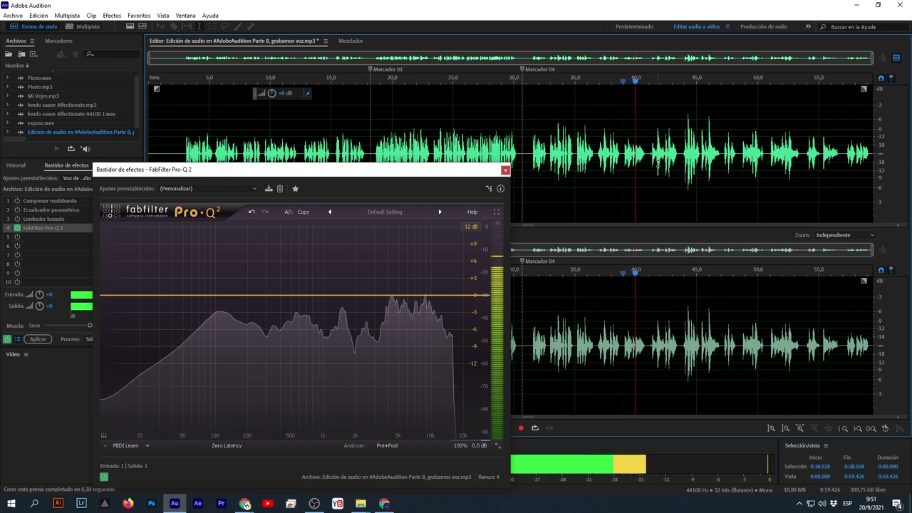
click(742, 160)
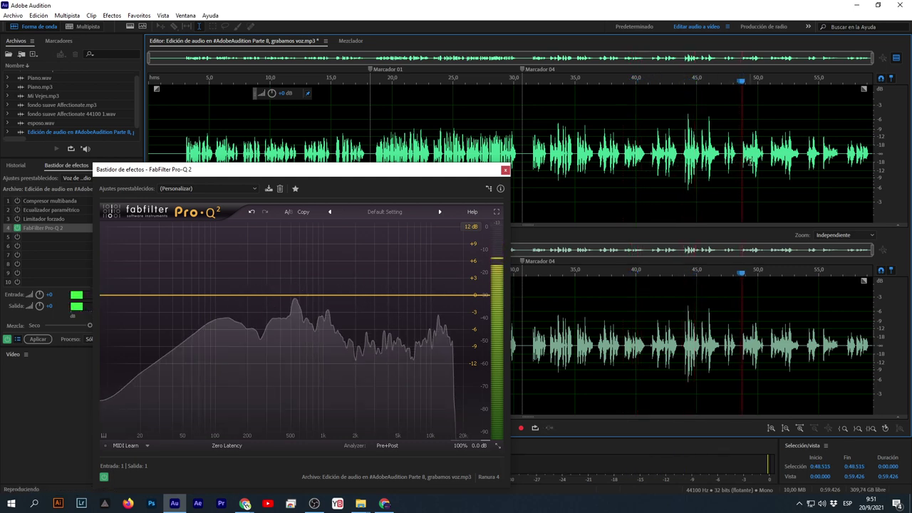
click(806, 162)
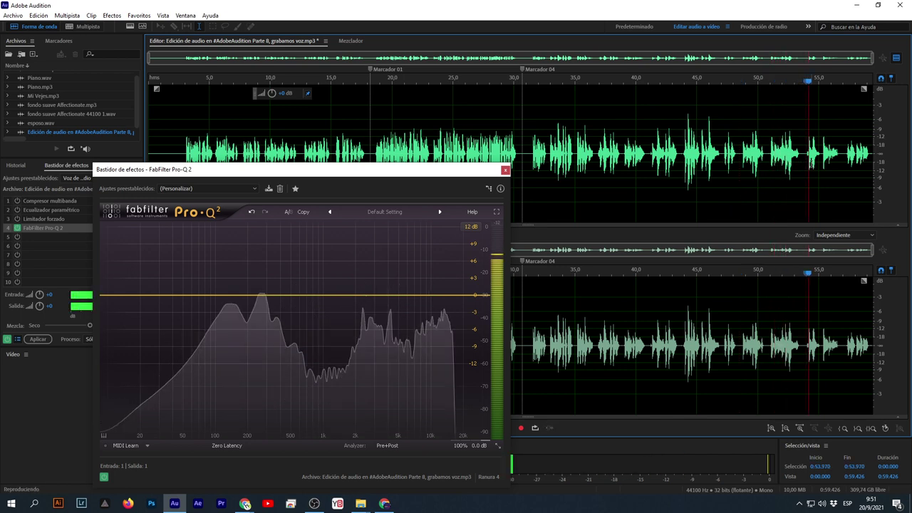
key(space)
Select 0:01.948 to Marcador 01 and move the Pro-Q 2 window clear of the selected voice.
click(213, 134)
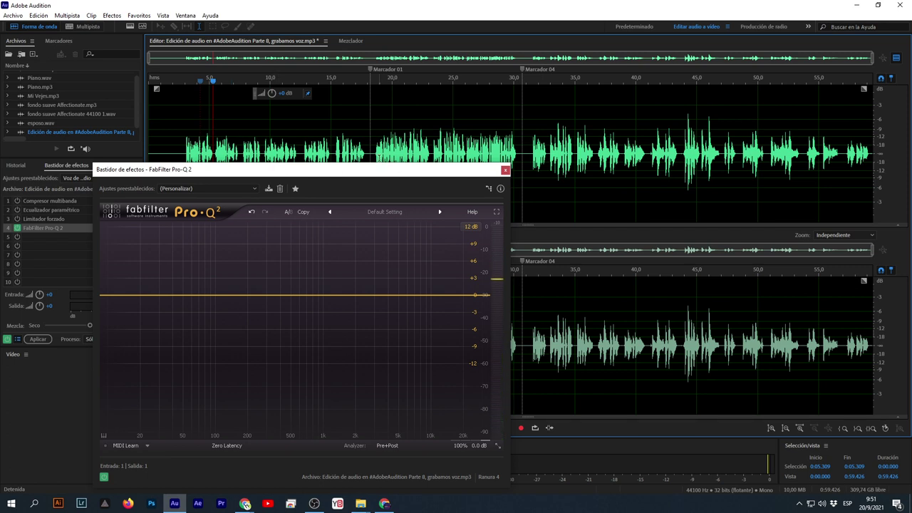
drag(370, 147, 172, 157)
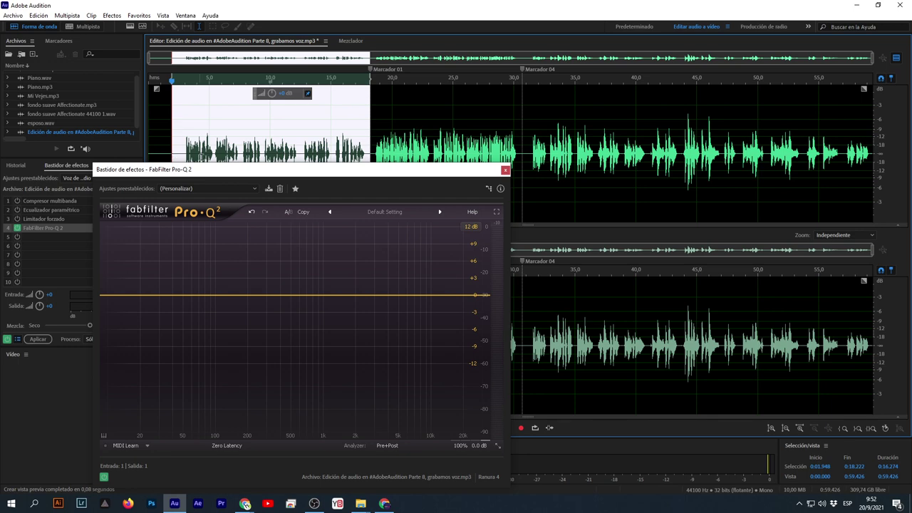
drag(240, 178, 465, 153)
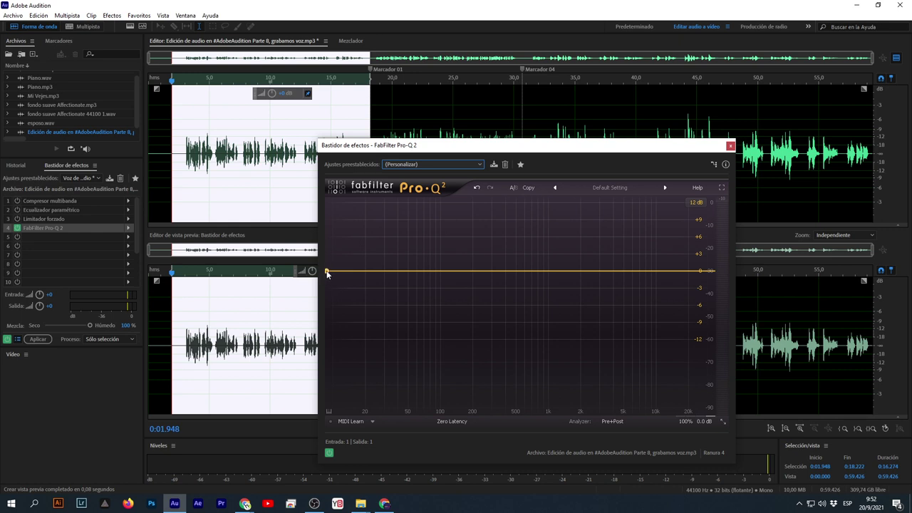
Try a low-cut band at about 84 Hz in Pro-Q 2, then delete it.
drag(326, 273, 432, 272)
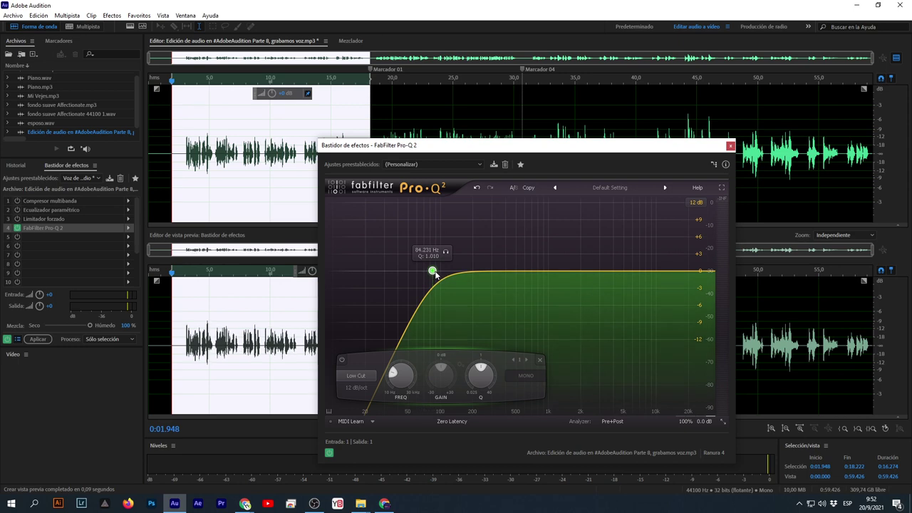
right_click(433, 272)
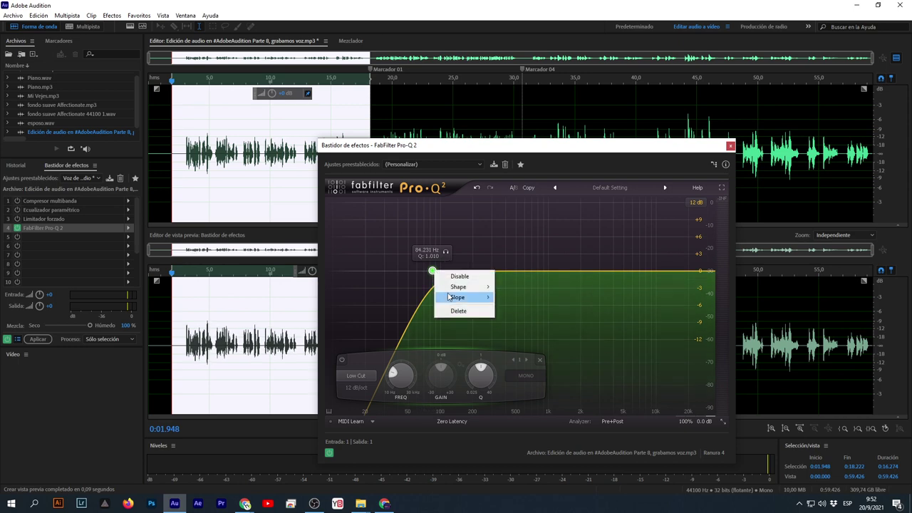
click(455, 309)
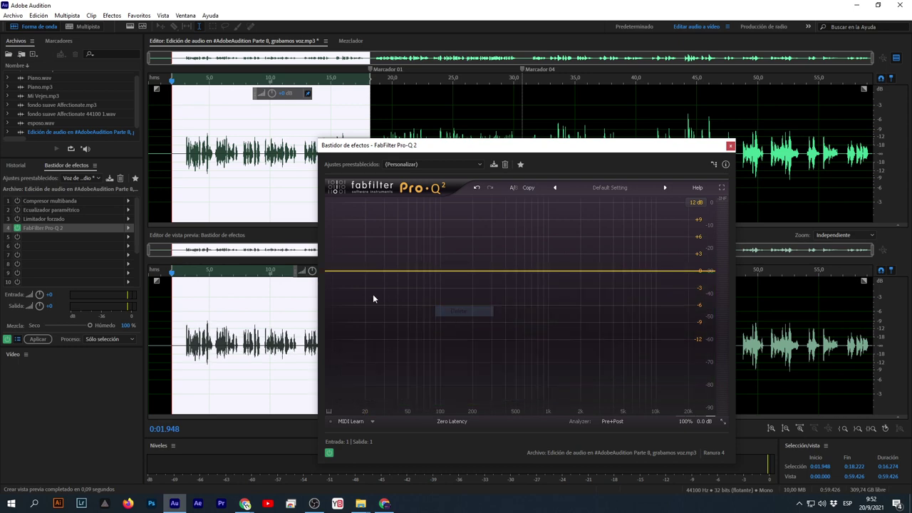
Add a low-cut band at about 63 Hz in Pro-Q 2 and play the voice from 0:02.922 to check it.
click(328, 271)
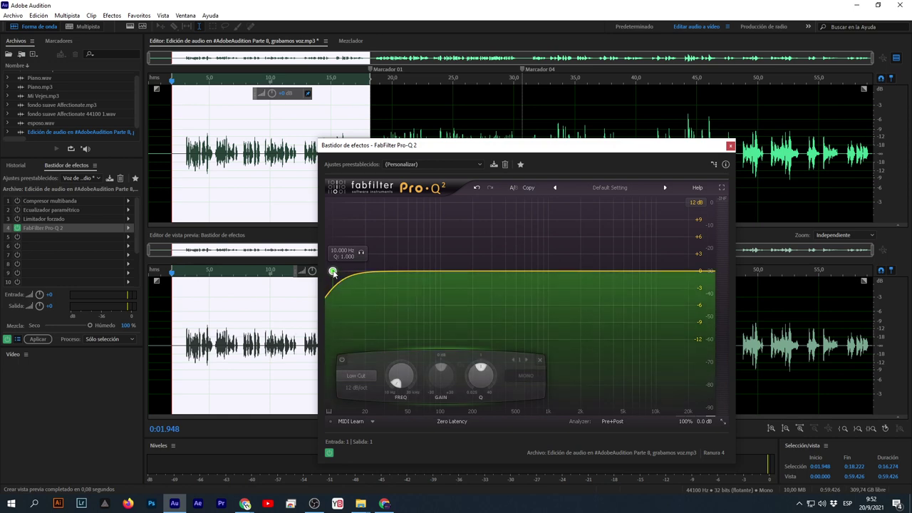
drag(335, 271, 419, 271)
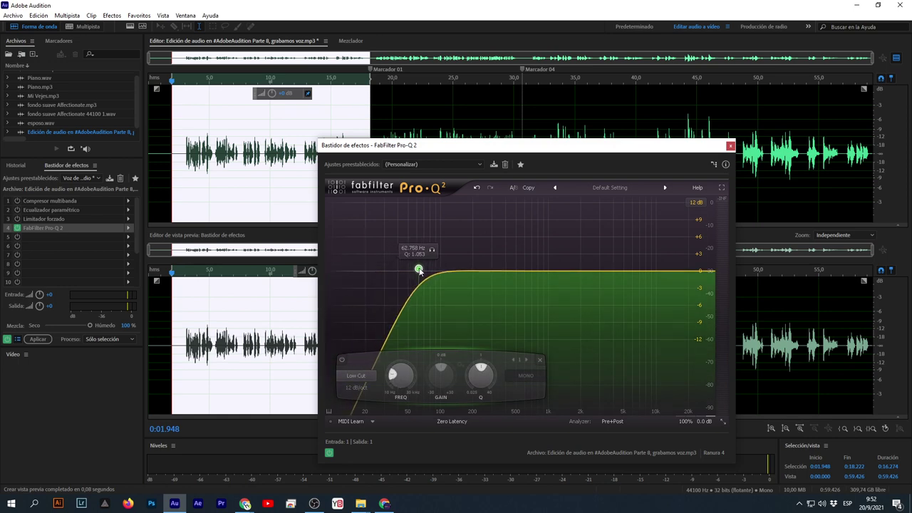
click(183, 80)
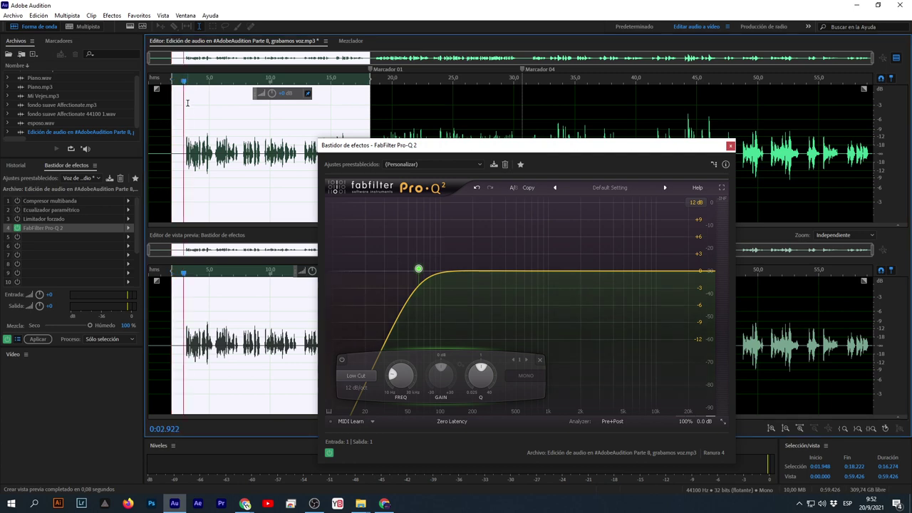
key(space)
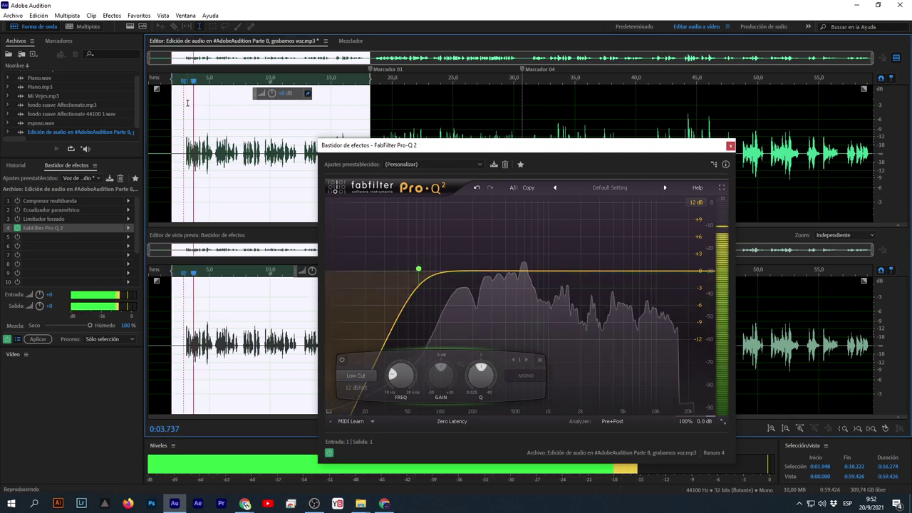
key(space)
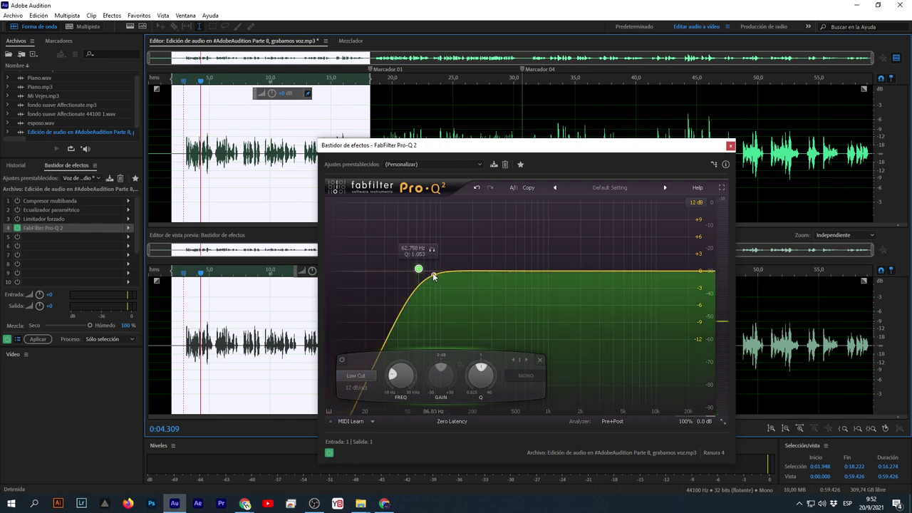
Move the low-cut band to about 79 Hz with a Q of about 1.1 and check it soloed during playback.
drag(419, 270, 431, 273)
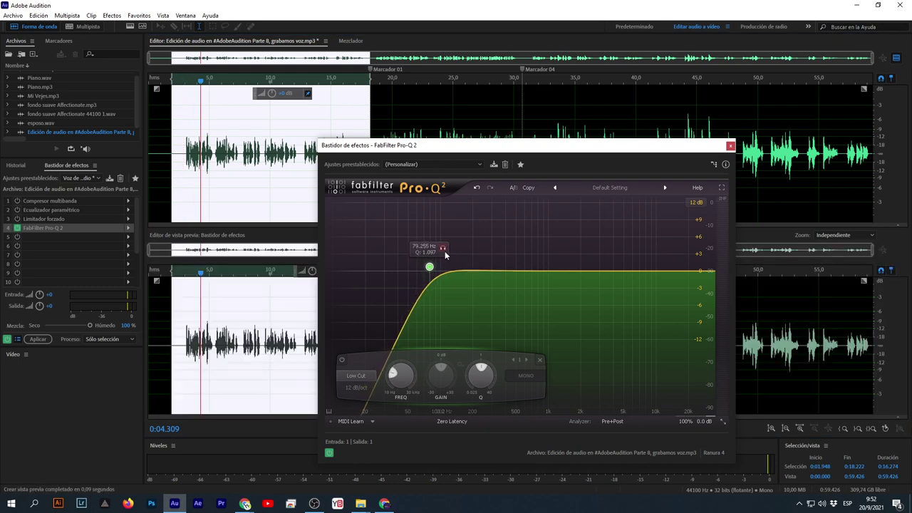
click(443, 249)
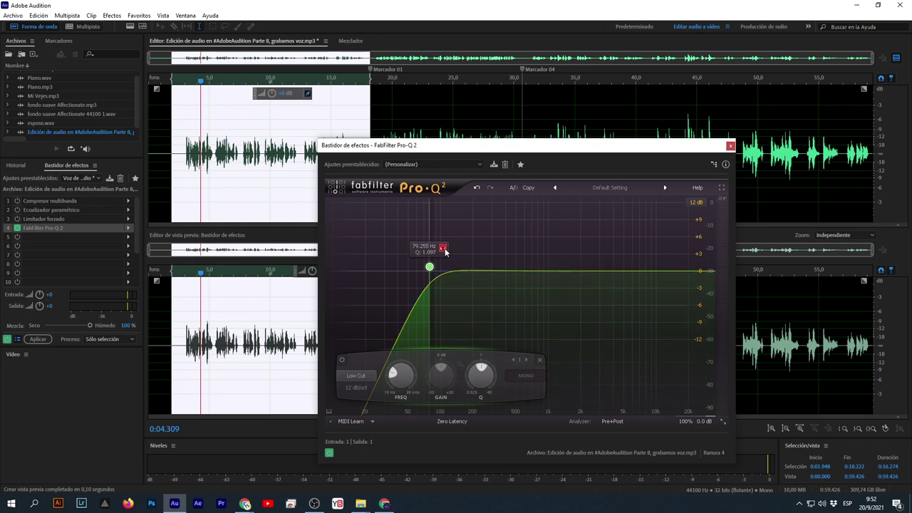
key(space)
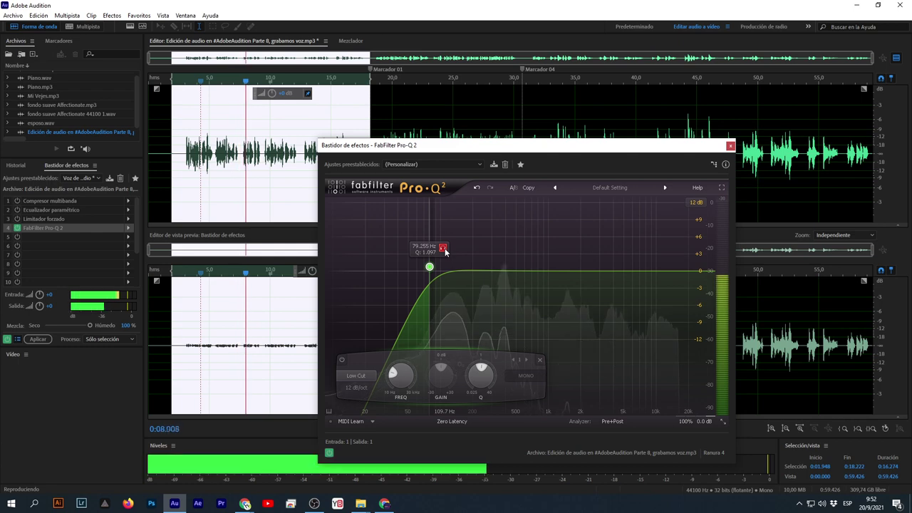
key(space)
click(443, 248)
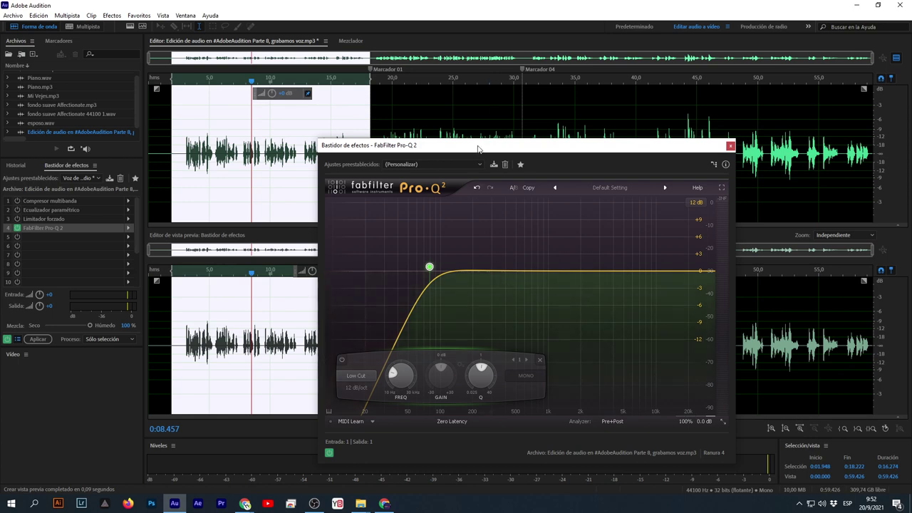
Move the Pro-Q 2 window clear of the selected voice and play the voice from 0:02.883.
drag(478, 148, 544, 120)
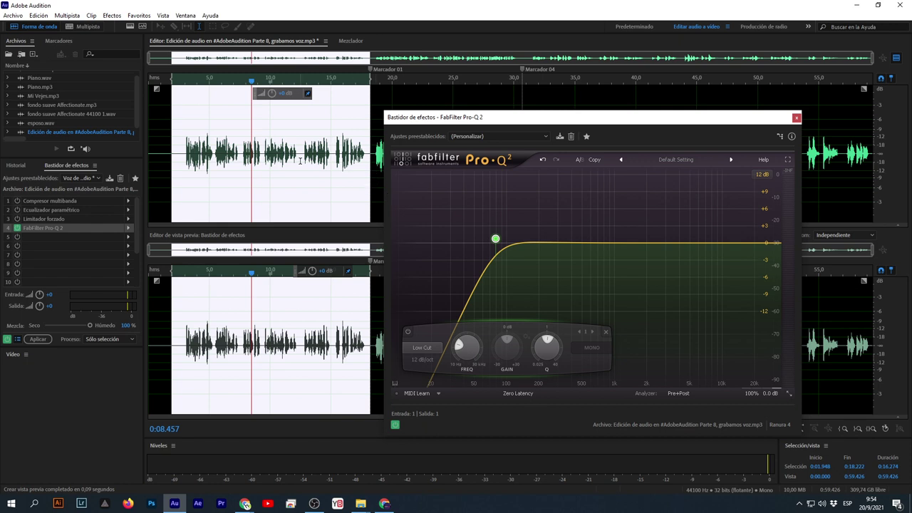
click(186, 81)
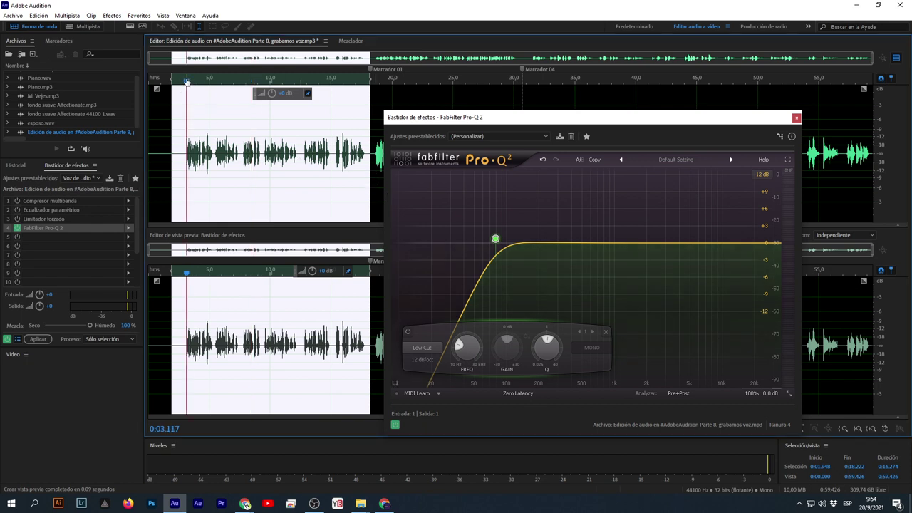
drag(187, 81, 184, 81)
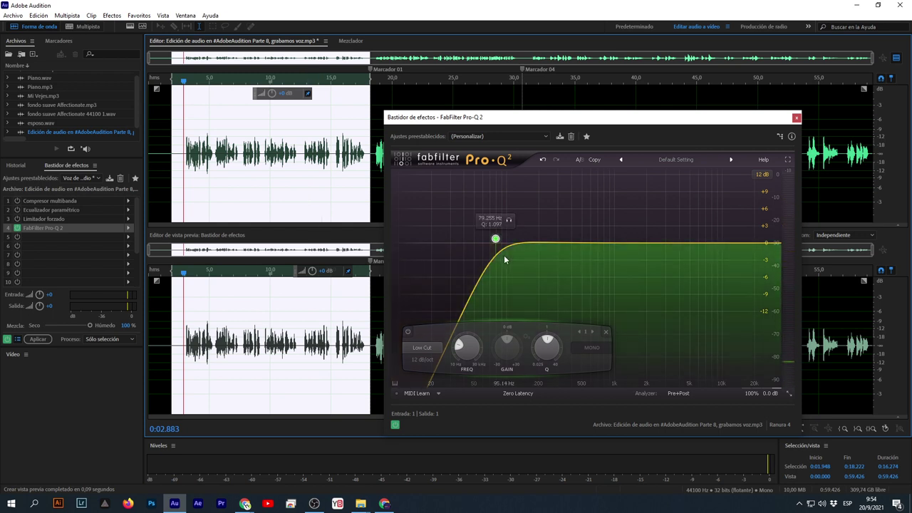
key(space)
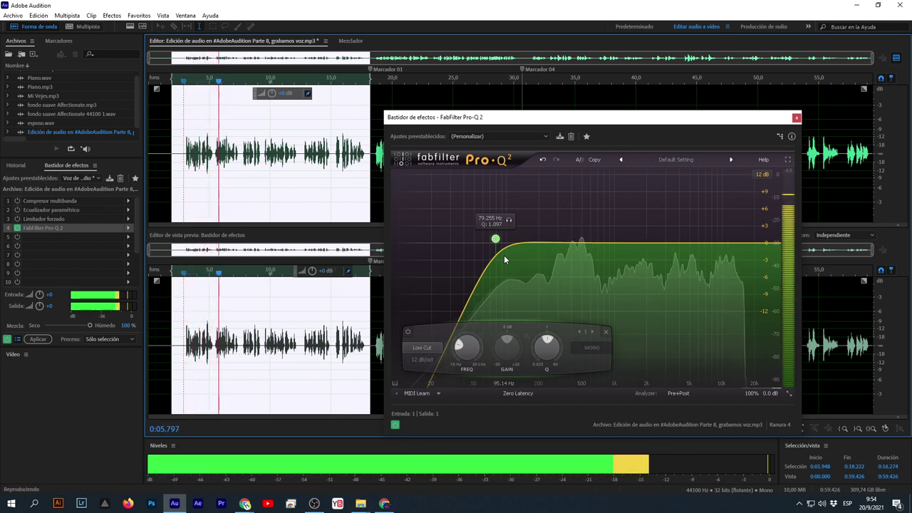
key(space)
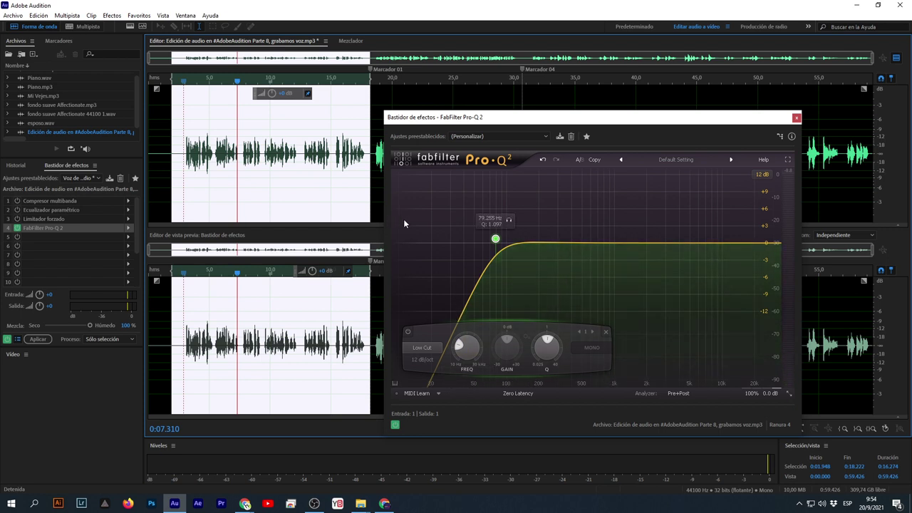
Solo the 79 Hz low-cut band, listen to the voice through it, and turn the solo off.
click(511, 219)
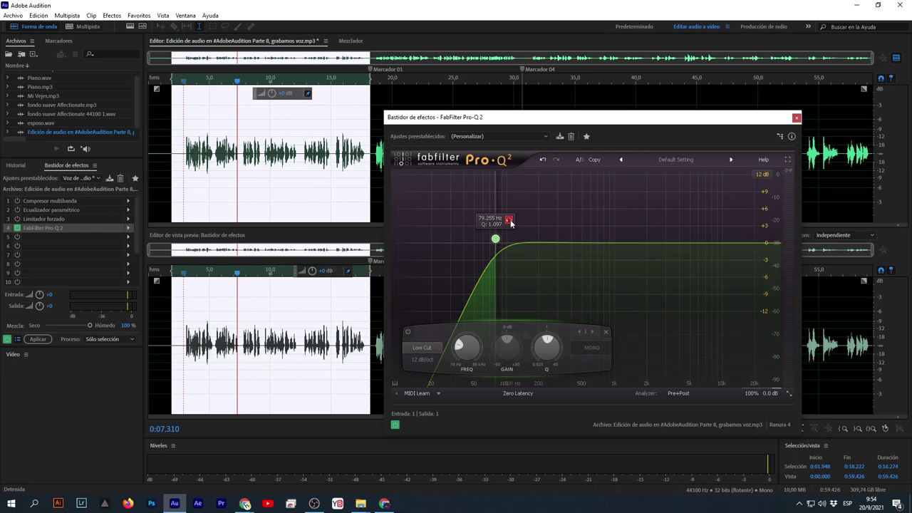
key(space)
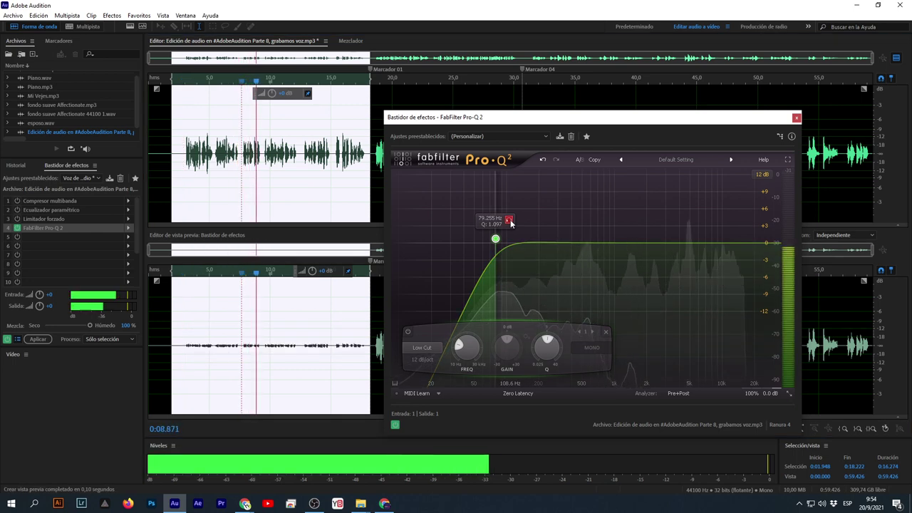
key(space)
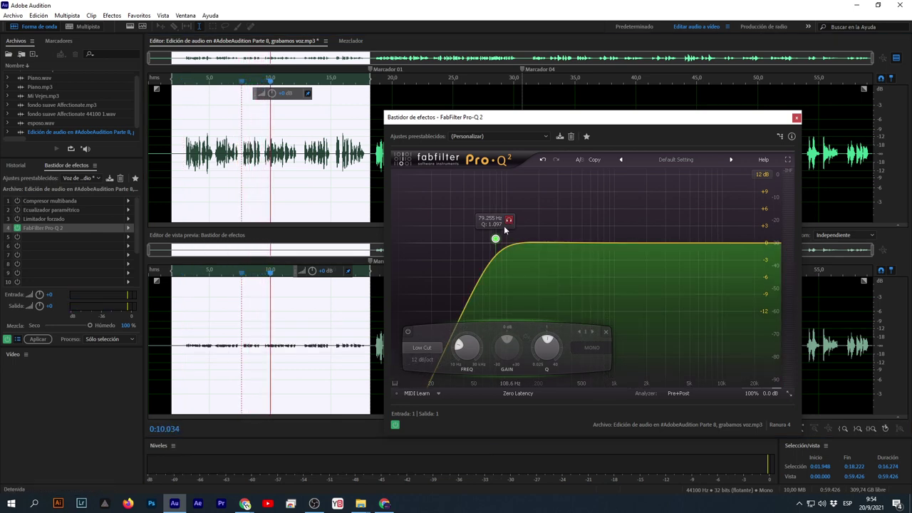
click(504, 225)
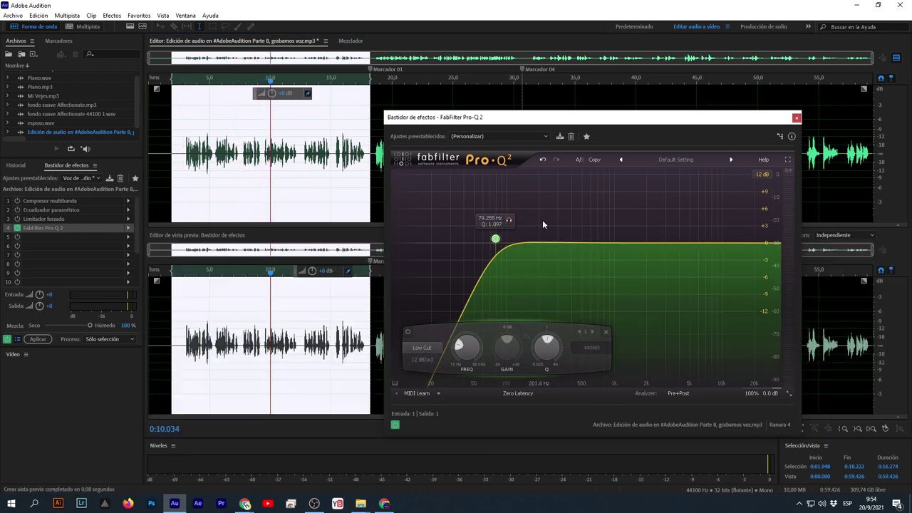
Add a narrow bell cut at about 102 Hz with a gain of about -4.33 dB and a Q of about 7.4.
click(507, 248)
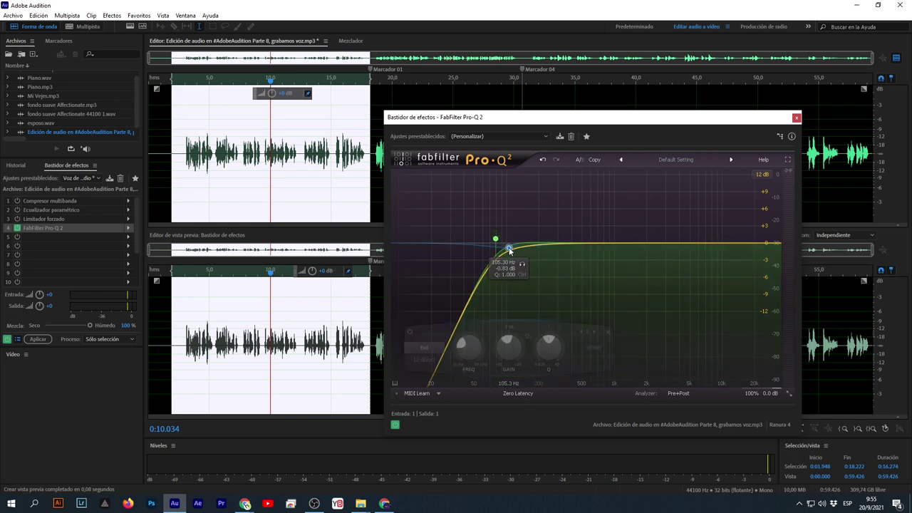
double_click(509, 248)
drag(509, 248, 507, 269)
drag(547, 347, 545, 306)
Listen to the bell band soloed and retune it to about 95 Hz with a gain of about -1.17 dB.
mouse_move(522, 285)
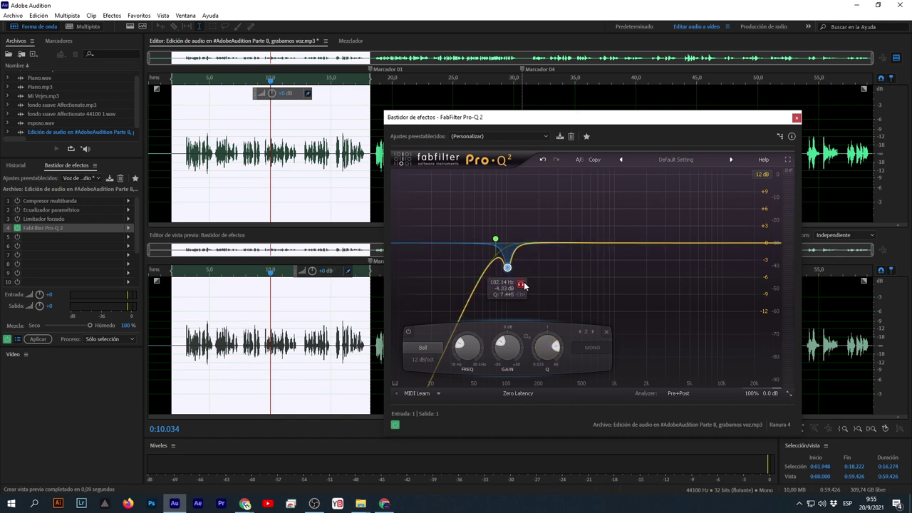
click(521, 285)
key(space)
drag(522, 286, 515, 290)
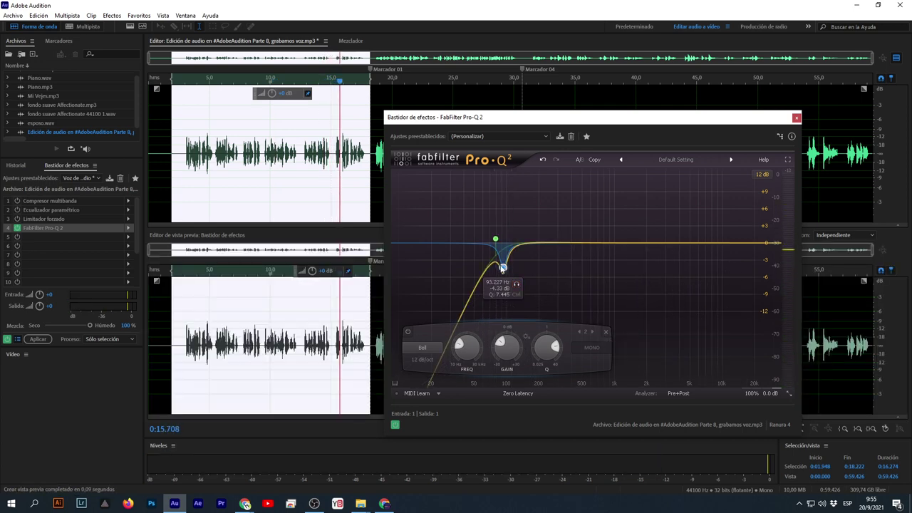
drag(503, 268, 504, 253)
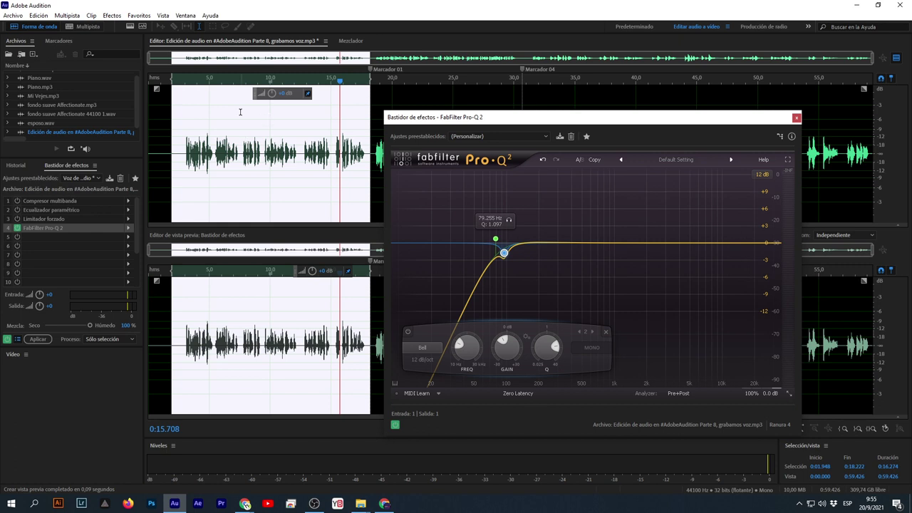
click(188, 83)
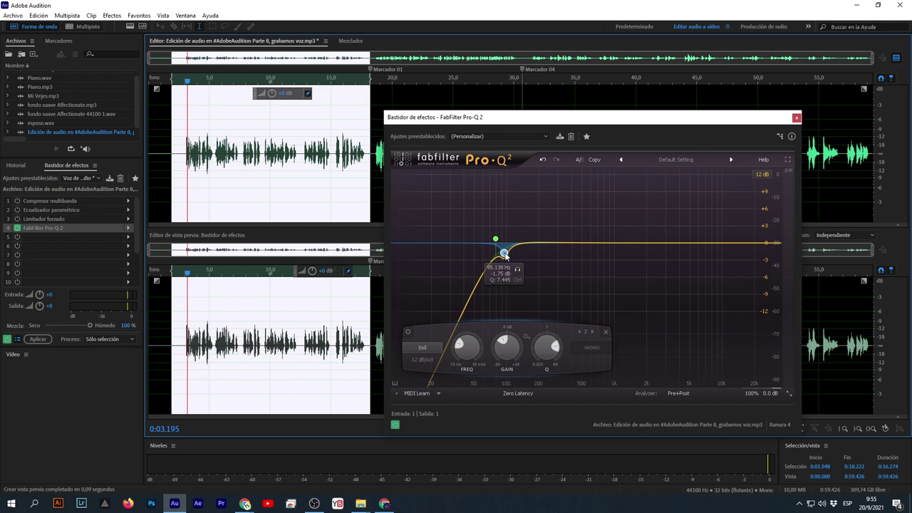
drag(505, 255, 505, 251)
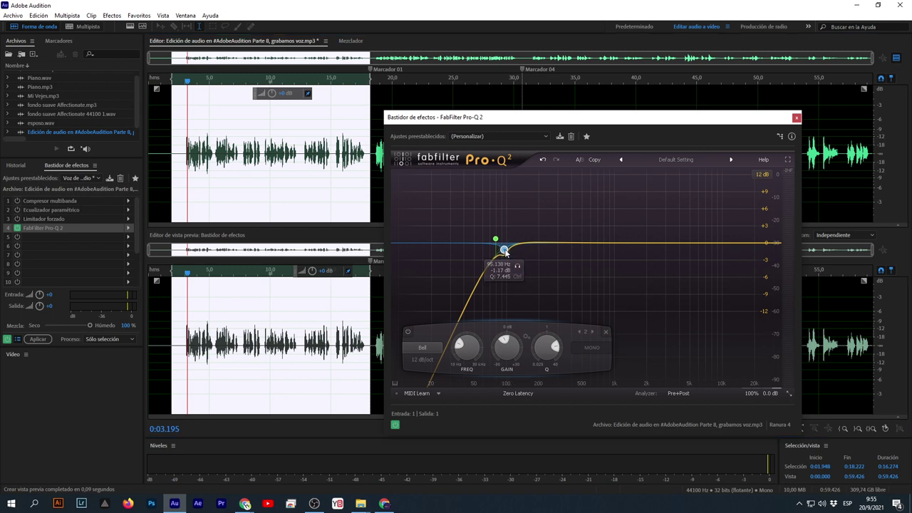
Play the voice from 0:02.844 and add a narrow bell cut at about 8100 Hz with a gain of about -3.58 dB.
click(182, 83)
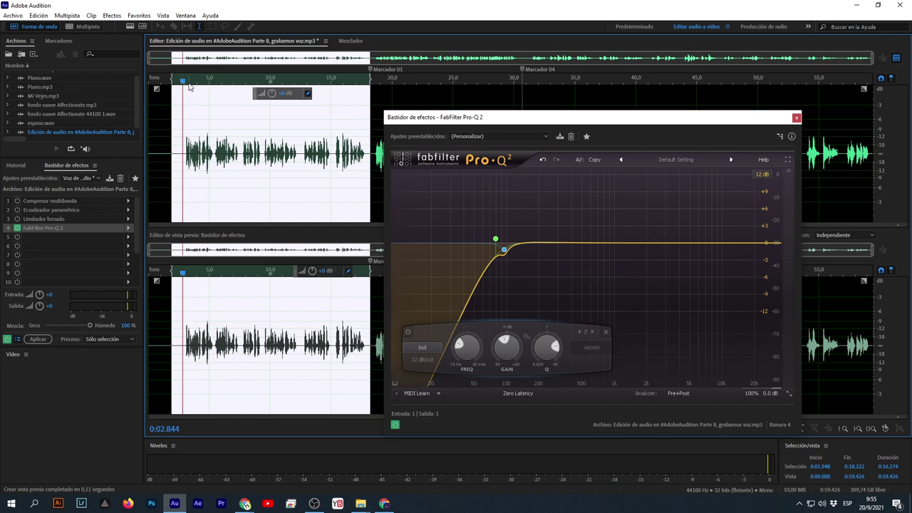
key(space)
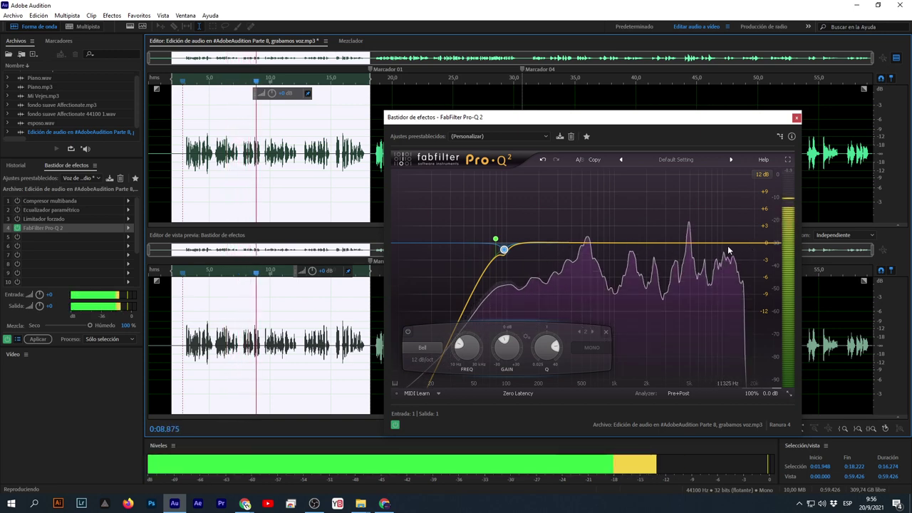
key(space)
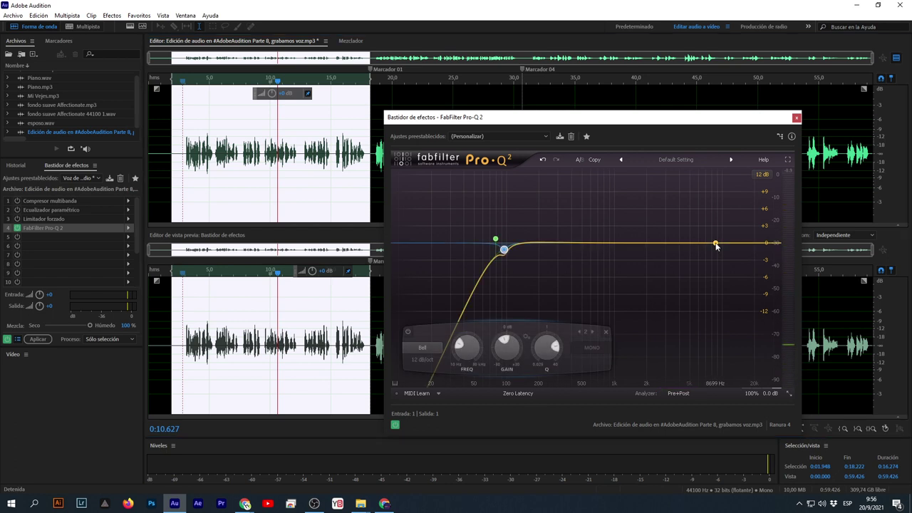
drag(716, 246, 712, 264)
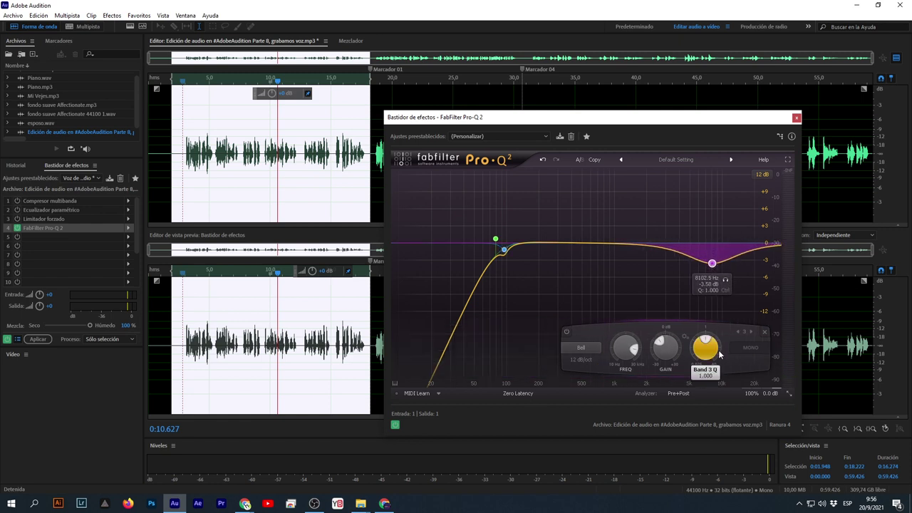
drag(707, 348, 697, 283)
Play the voice around 0:09.835 and 0:10.021 and from 0:05.348 to check the equalized sound.
click(264, 164)
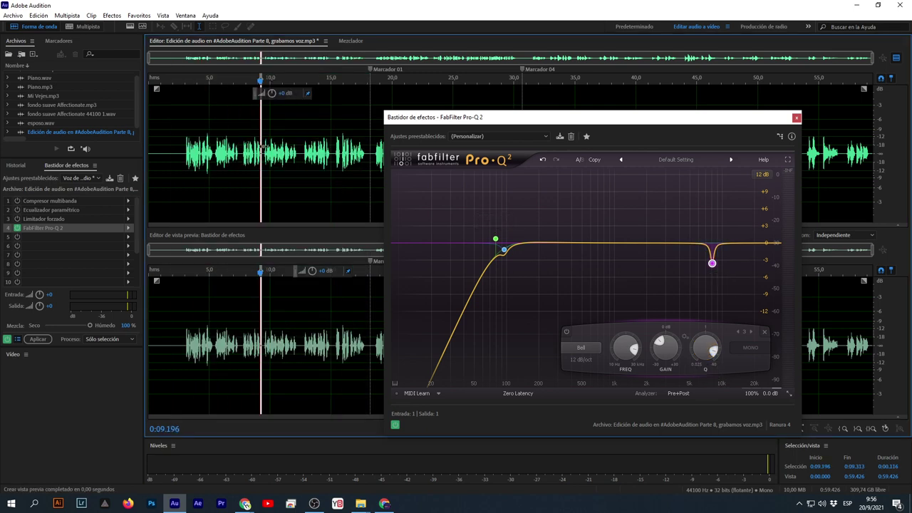
scroll(280, 165, up, 3)
key(space)
scroll(264, 164, up, 2)
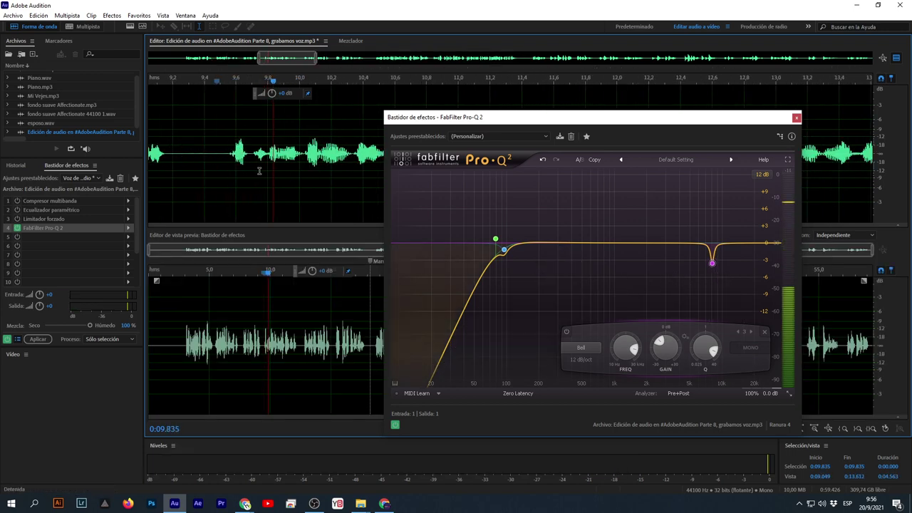
key(space)
scroll(257, 171, down, 2)
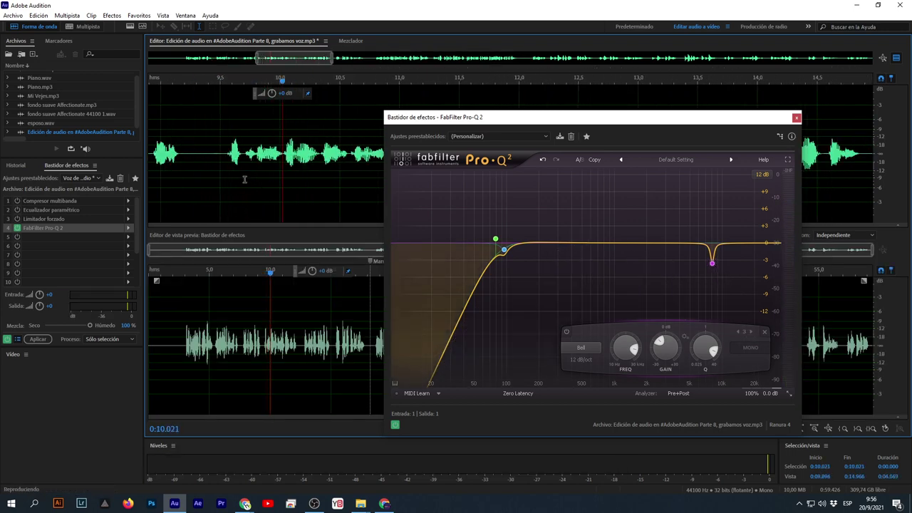
key(space)
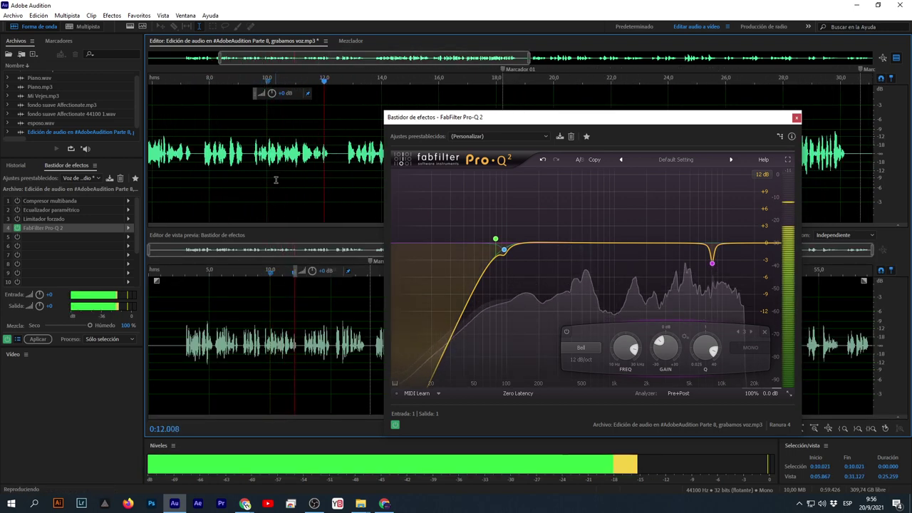
key(space)
scroll(189, 166, down, 2)
click(189, 166)
key(space)
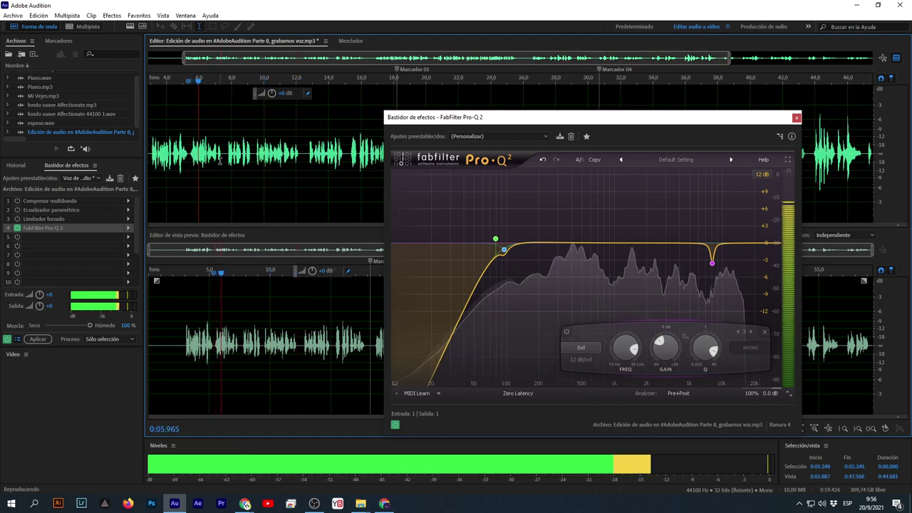
scroll(265, 166, down, 2)
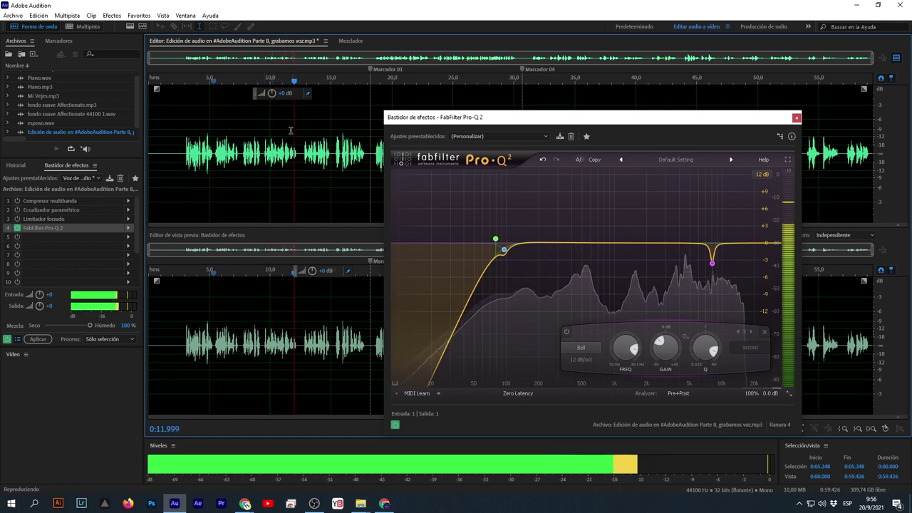
Replay the voice from 0:07.949 and in short passages up to about 0:09.050 to examine its high frequencies.
click(245, 166)
key(space)
key(space)
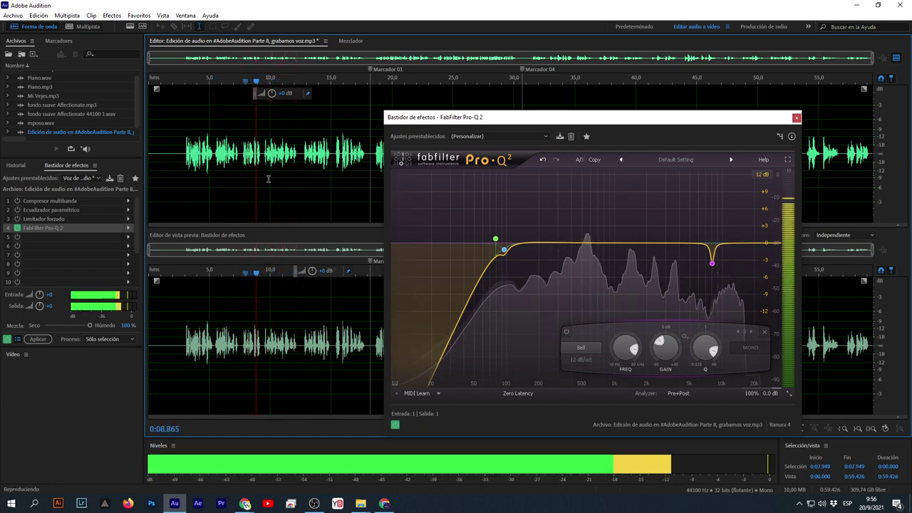
key(space)
key(equal)
key(equal)
click(174, 176)
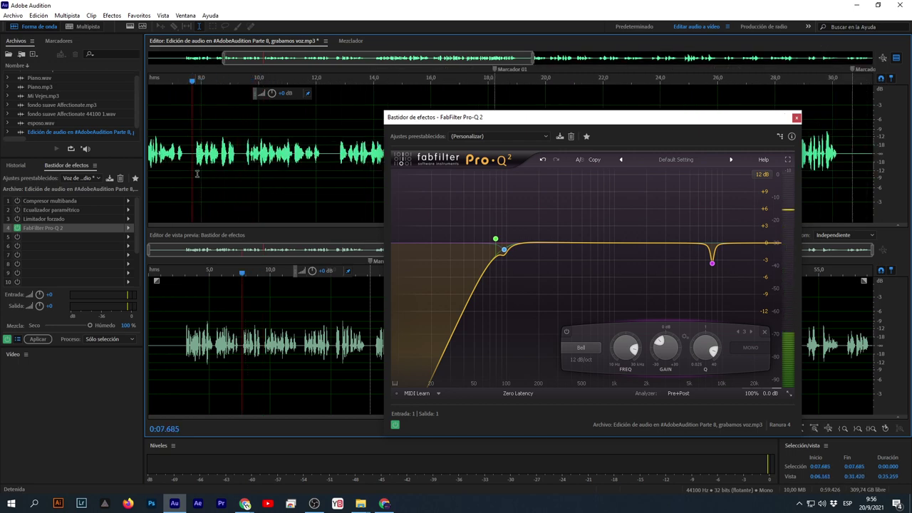
key(space)
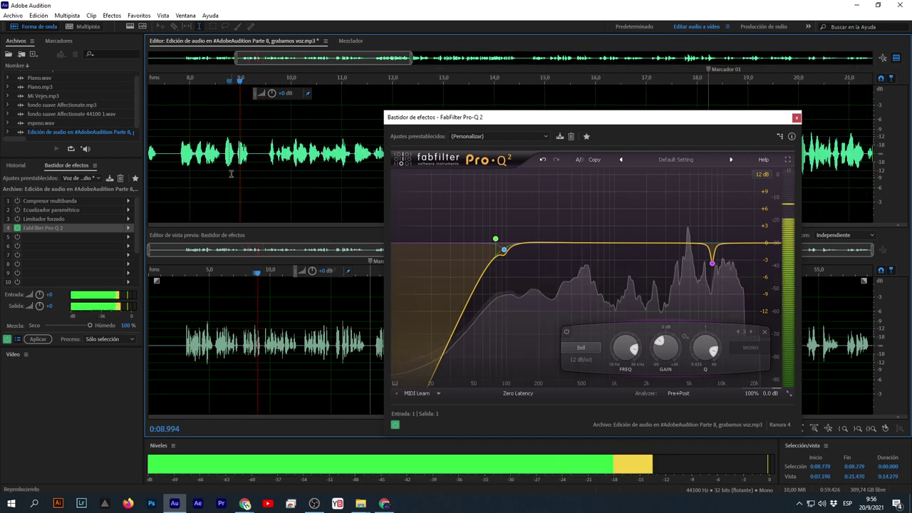
key(space)
key(space)
key(space)
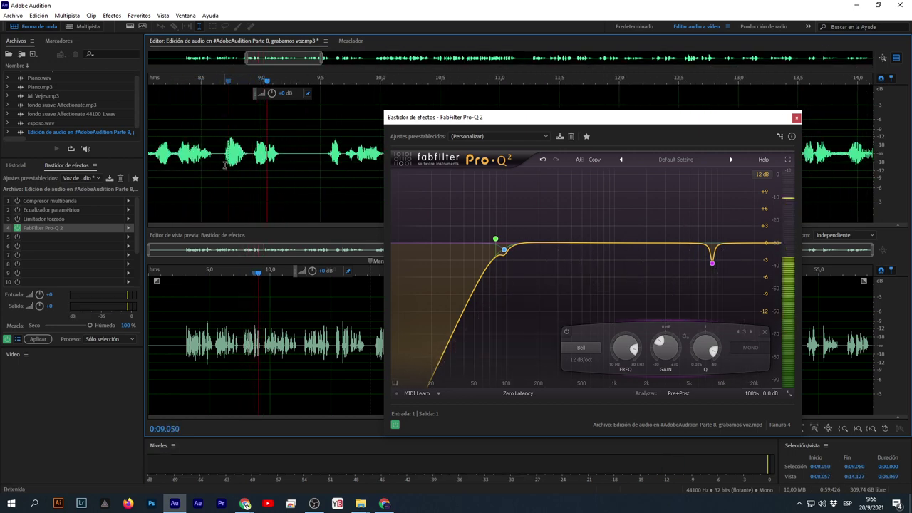
Select the short sound from 0:09.062 to 0:09.182 in the waveform and play it.
scroll(227, 161, up, 4)
click(270, 157)
key(space)
key(space)
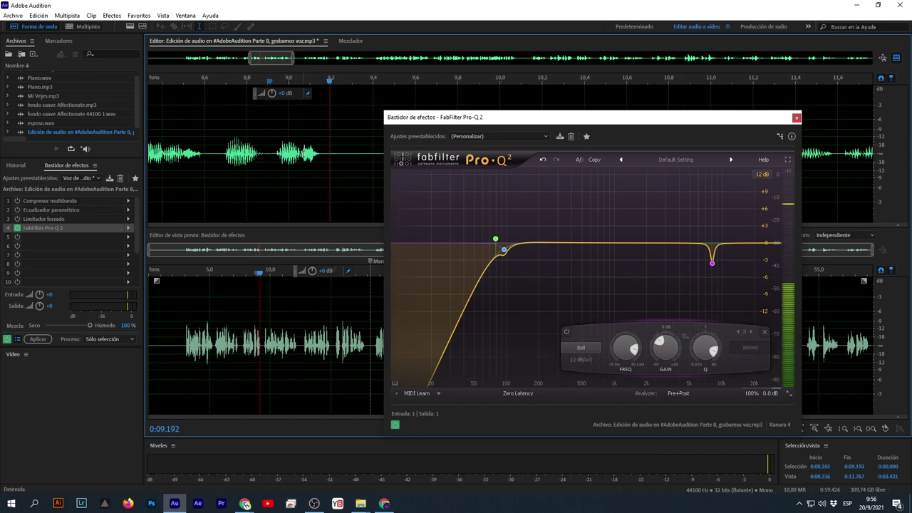
drag(301, 158, 327, 164)
key(space)
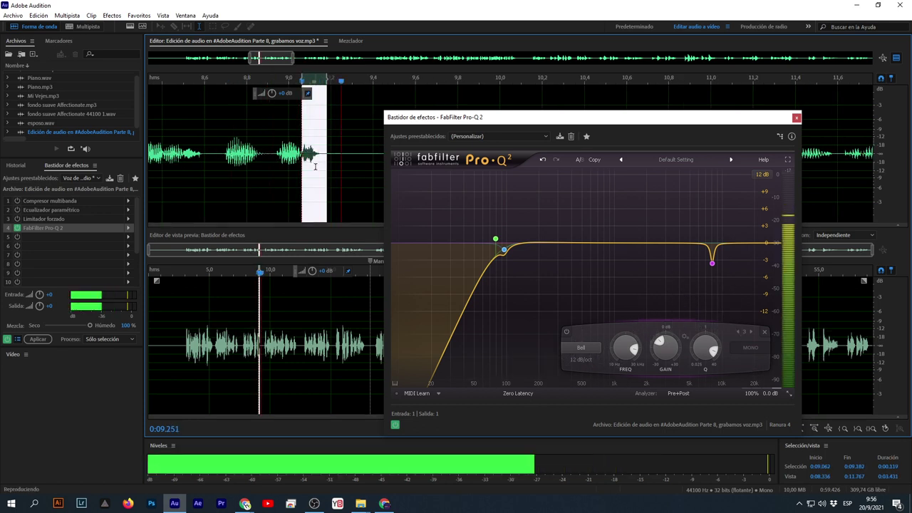
Replay the voice in short passages around the selected sound from 0:09.062 to 0:09.182.
key(space)
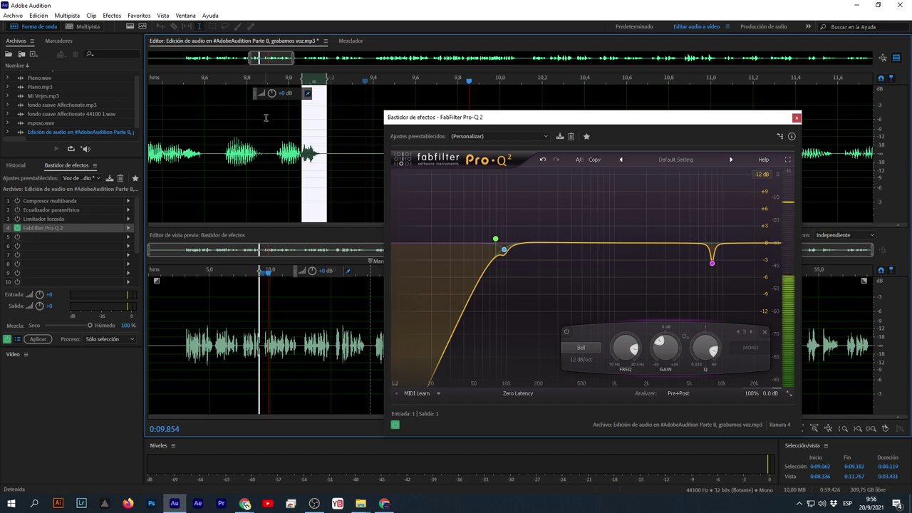
key(space)
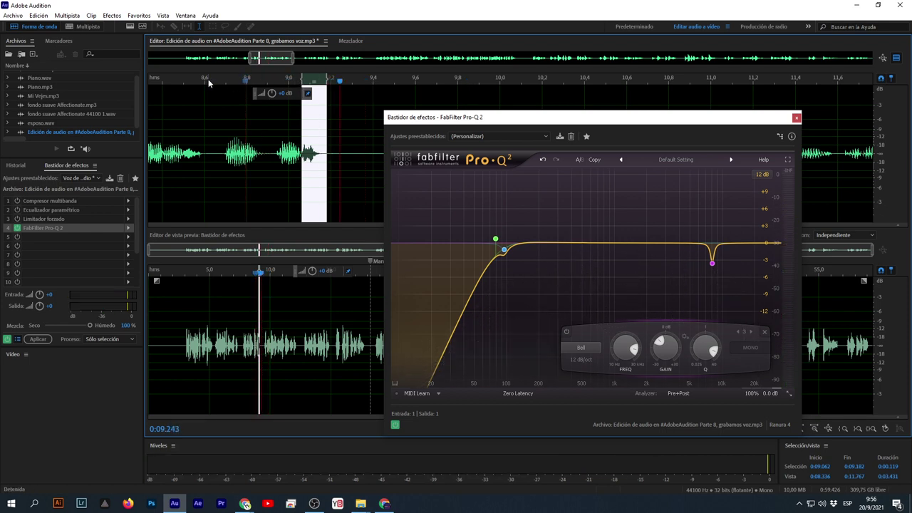
key(space)
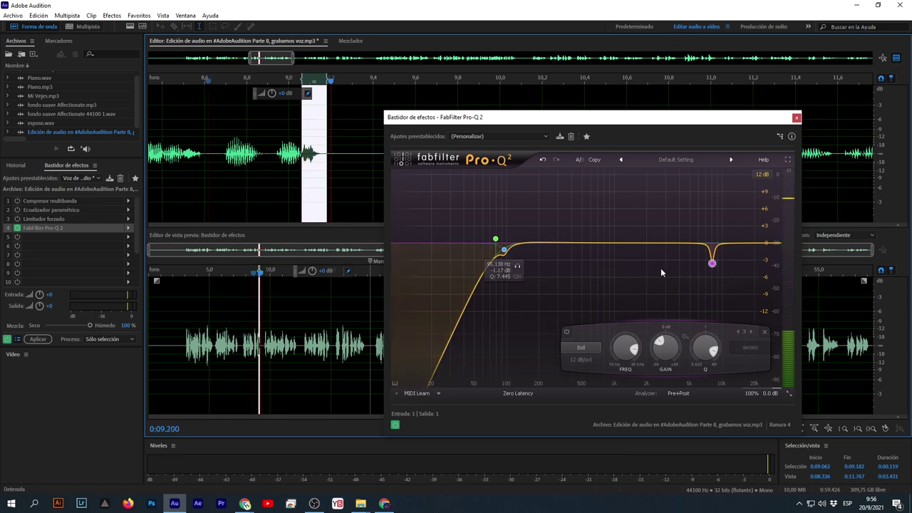
key(space)
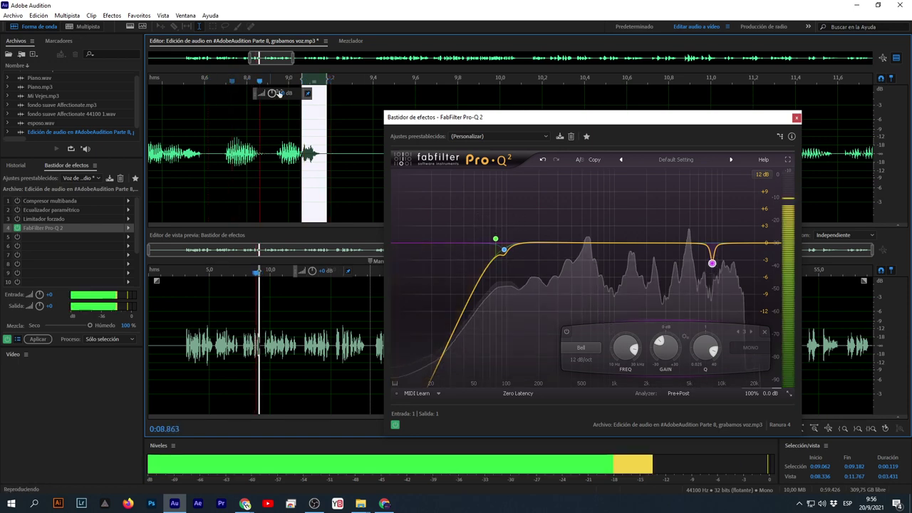
Move the high-frequency bell cut to about 4829 Hz at about -3.08 dB, playing the voice from about 0:08.6 to compare.
drag(712, 264, 680, 260)
key(space)
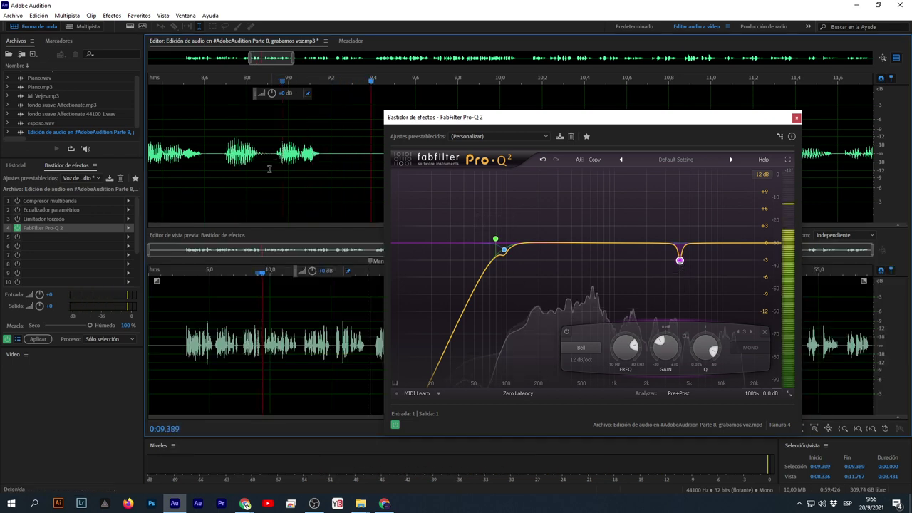
click(219, 171)
key(space)
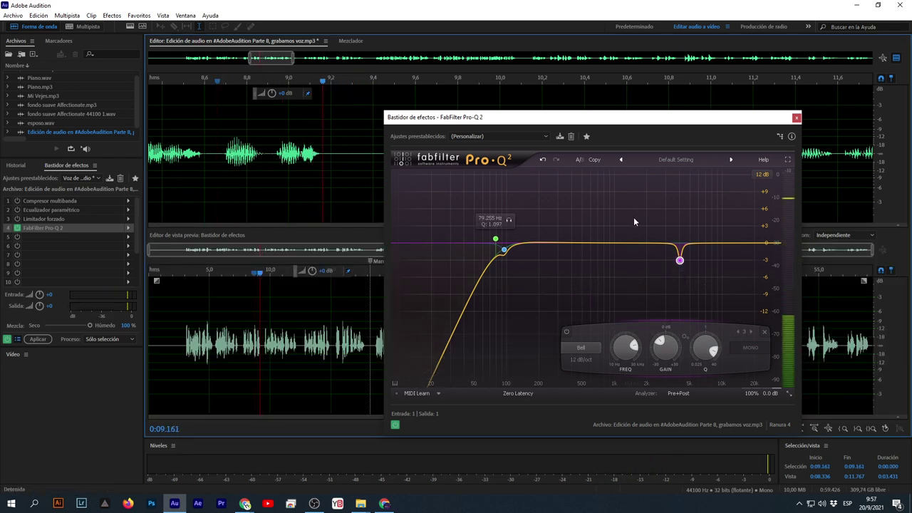
drag(682, 265, 690, 266)
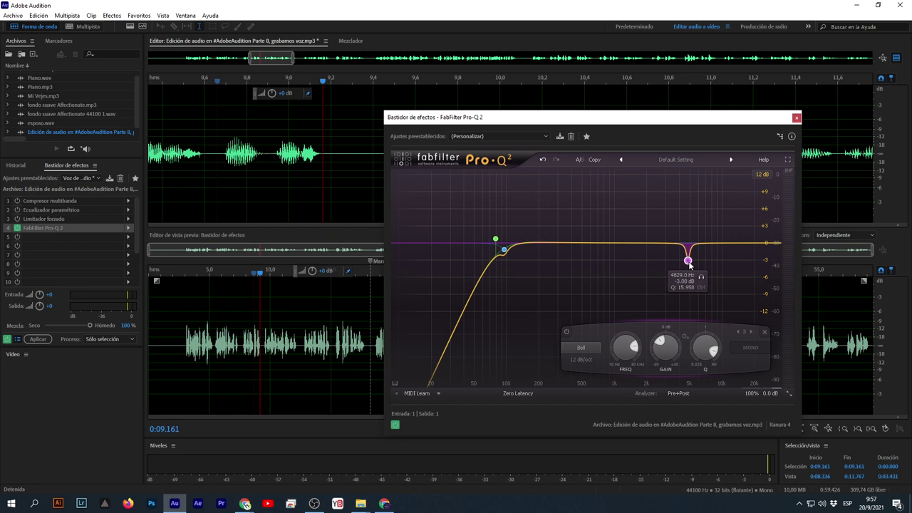
click(200, 175)
key(space)
key(space)
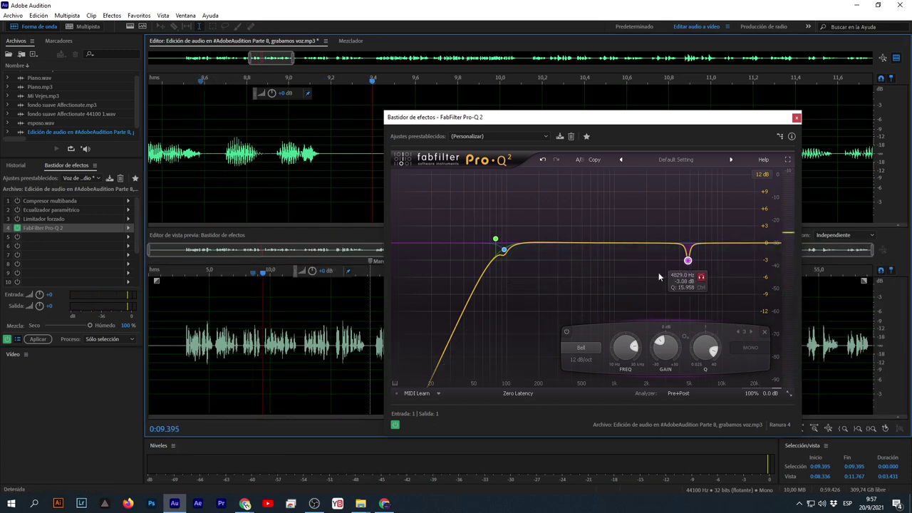
Select the voice from 0:08.621 to 0:09.296, enable loop playback and audition the 4829 Hz band in solo.
drag(209, 164, 351, 165)
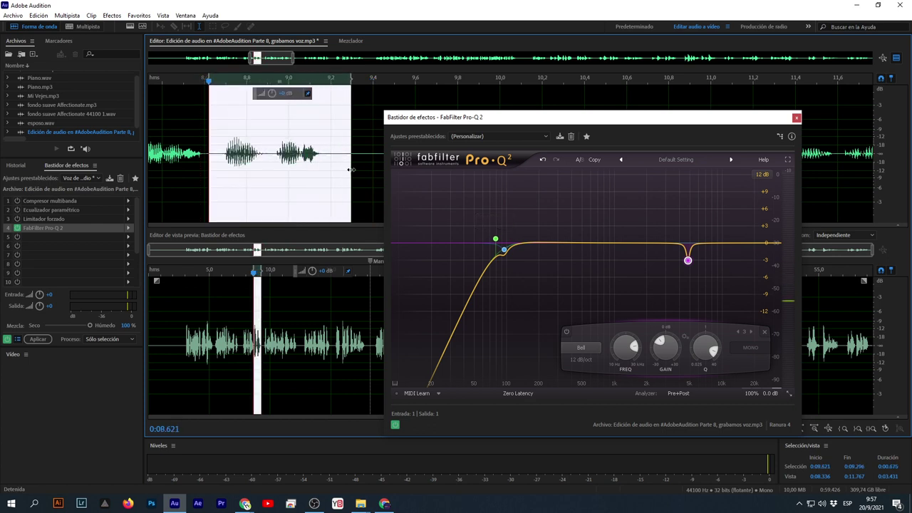
drag(570, 121, 524, 90)
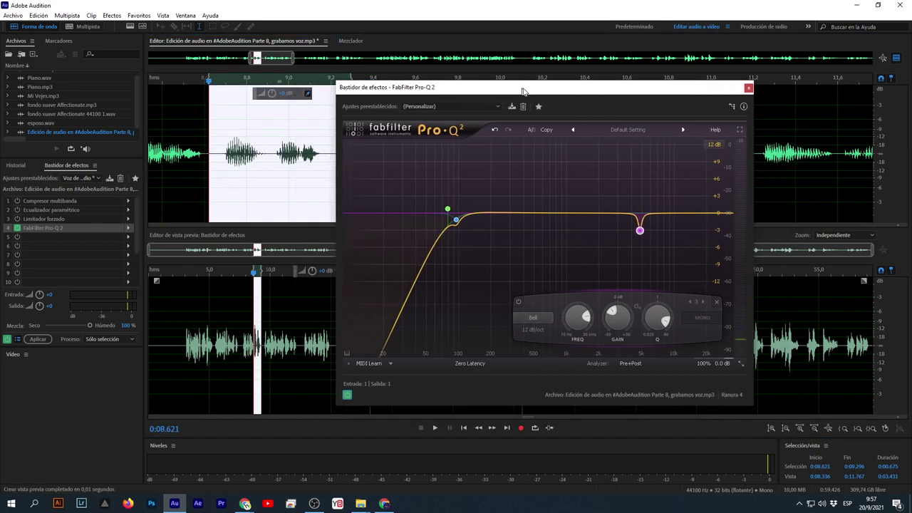
click(535, 429)
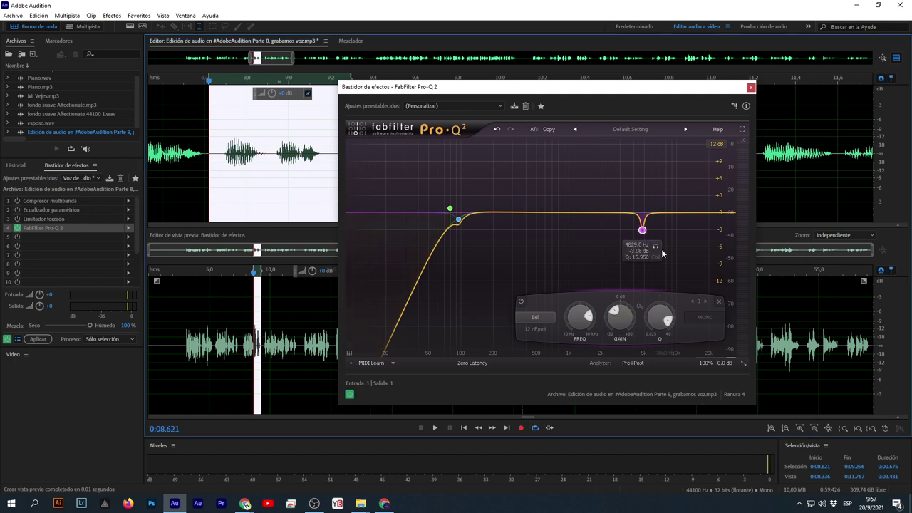
key(space)
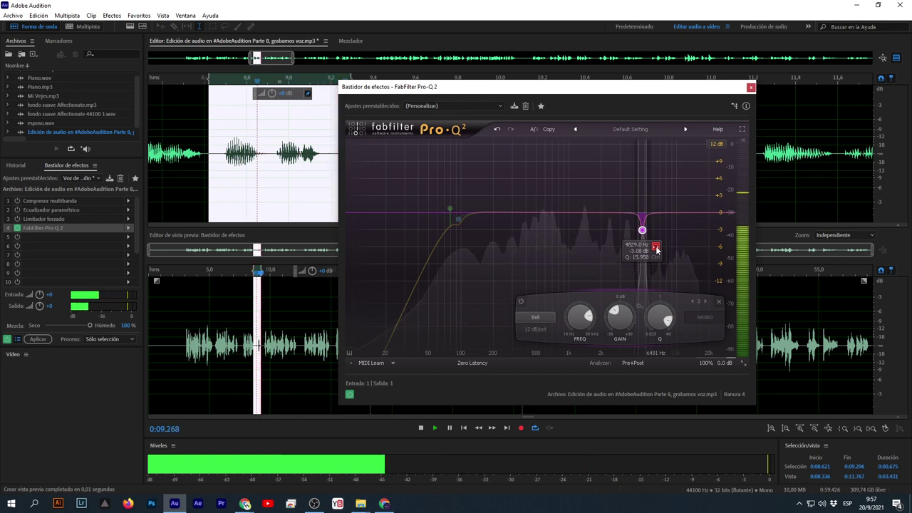
click(657, 249)
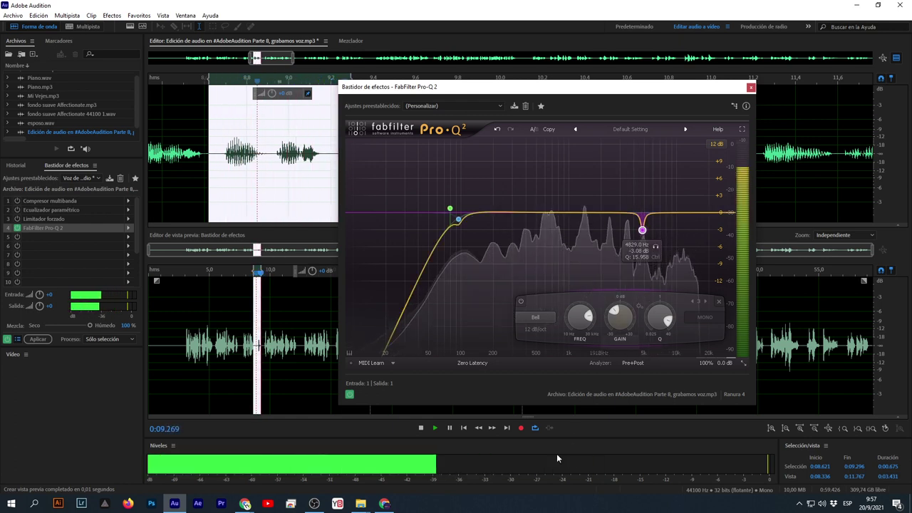
key(space)
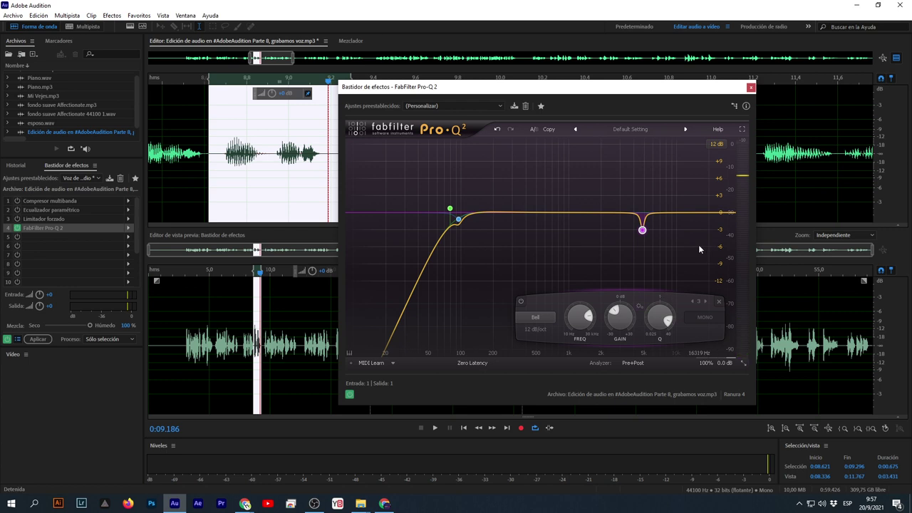
Shift the high-frequency bell cut to about 4928 Hz and set its gain to about -1.83 dB.
mouse_move(675, 240)
mouse_move(339, 283)
mouse_down()
mouse_move(259, 286)
mouse_move(332, 286)
mouse_up()
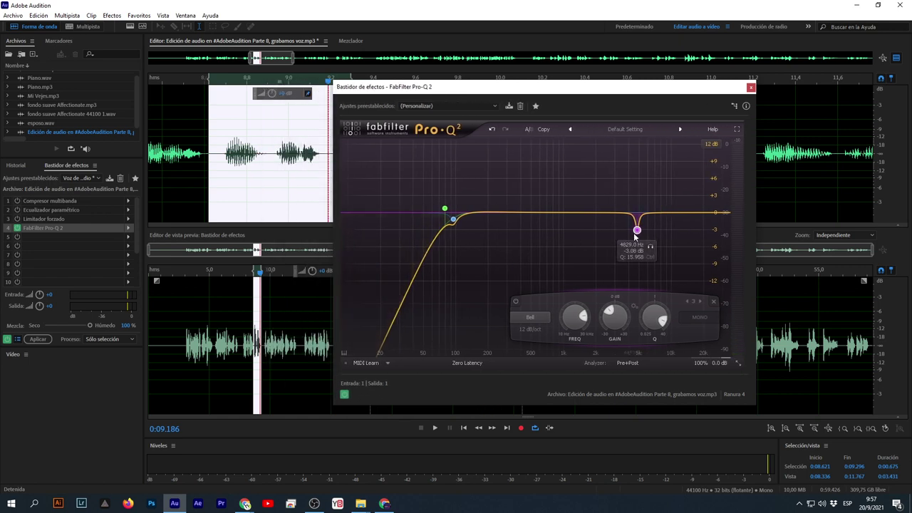
drag(637, 230, 639, 219)
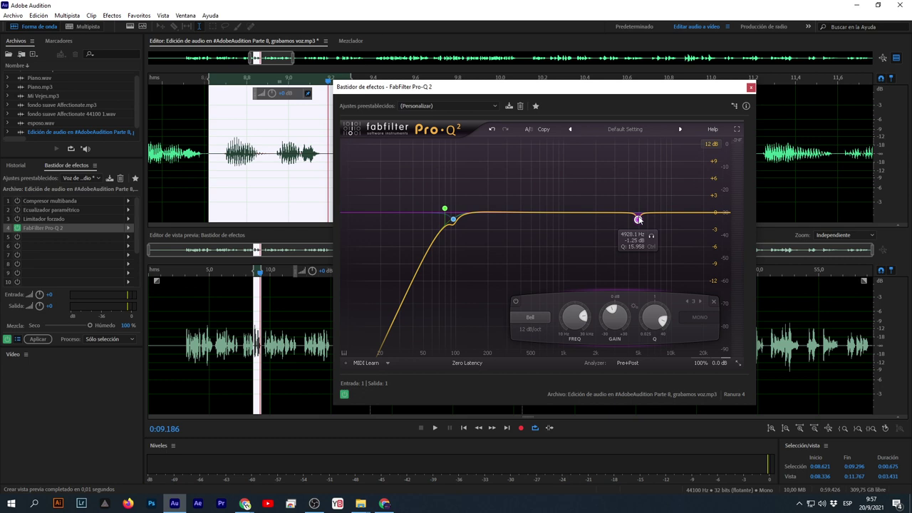
drag(639, 225, 640, 230)
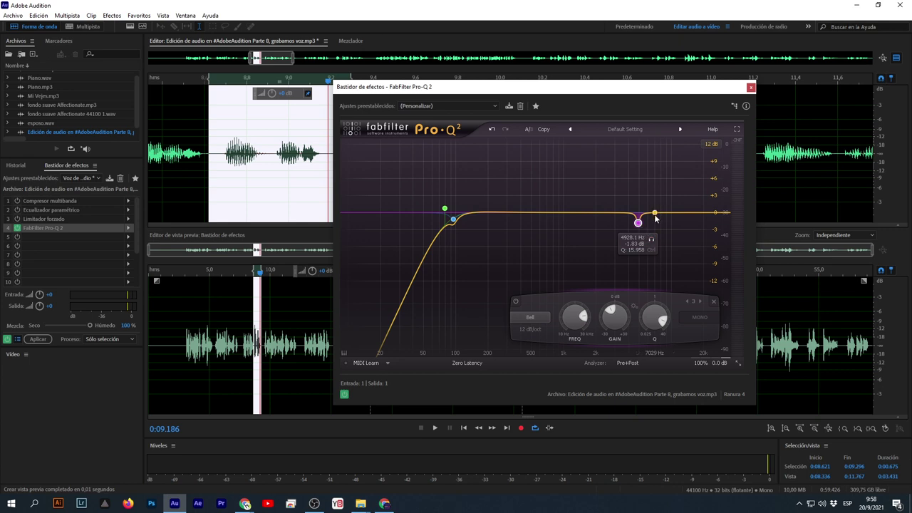
Loop the selection from 0:08.682, solo the 4928 Hz band and deepen its cut to about -5.50 dB.
click(222, 83)
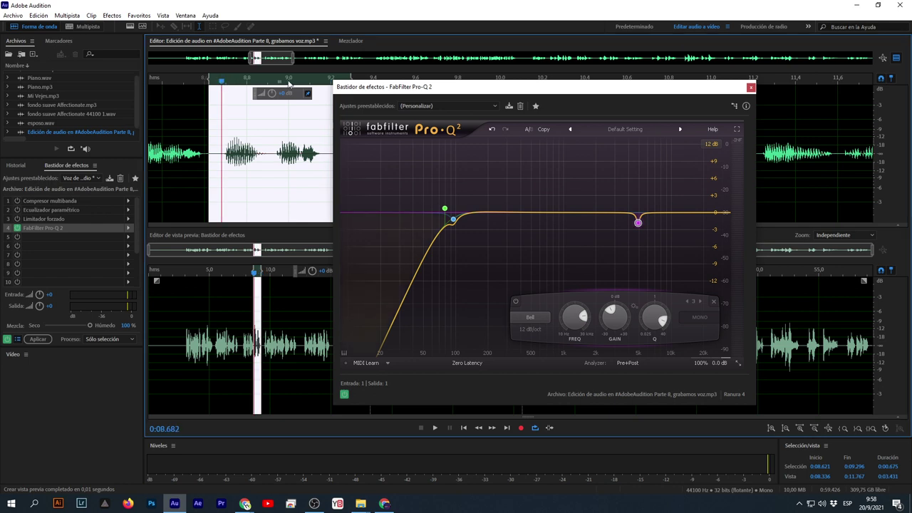
key(space)
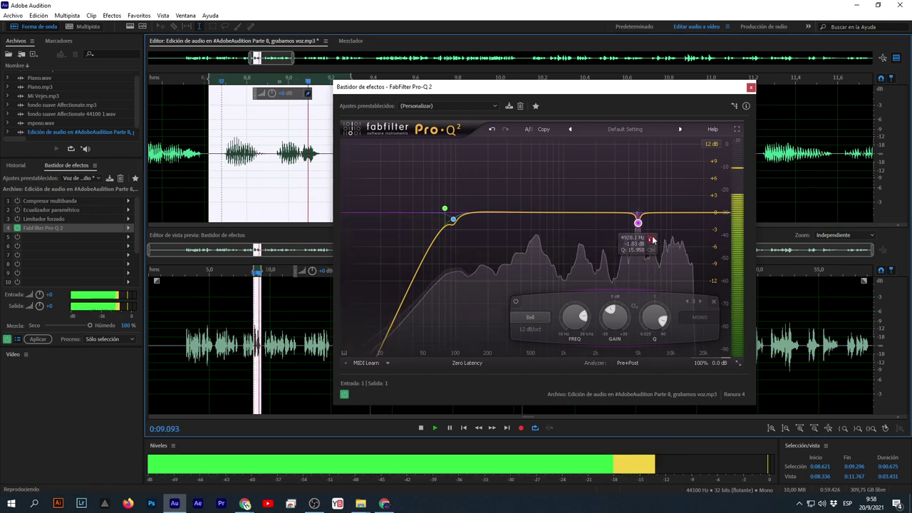
click(652, 240)
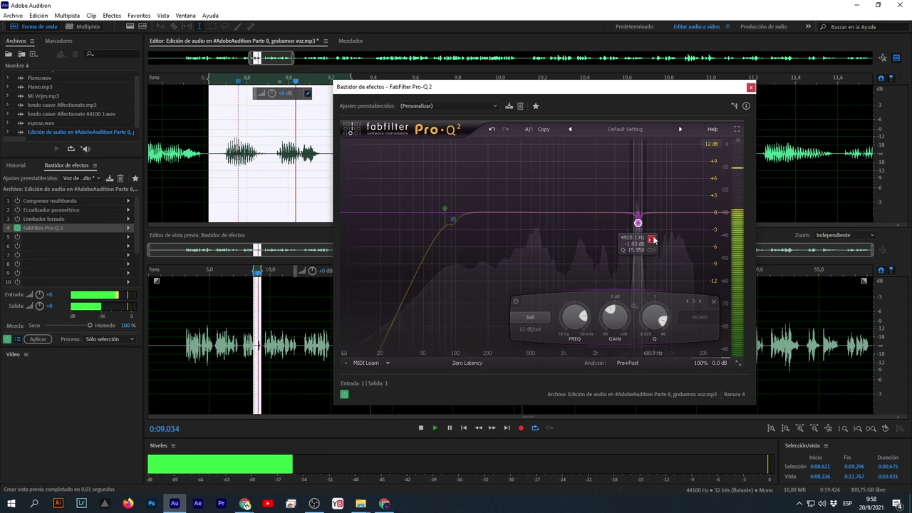
drag(638, 224, 653, 271)
click(651, 260)
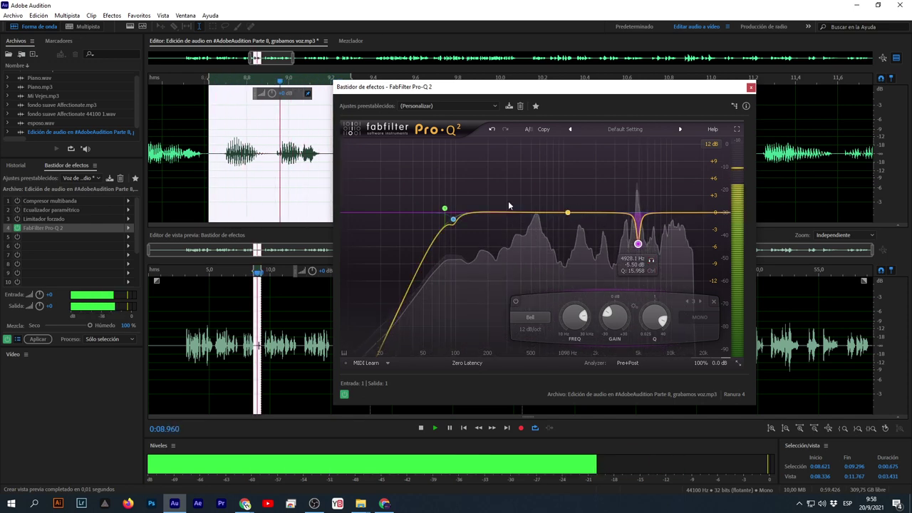
Play a longer stretch of the voice from 0:09.500 and audition the 4928 Hz band in solo.
click(228, 164)
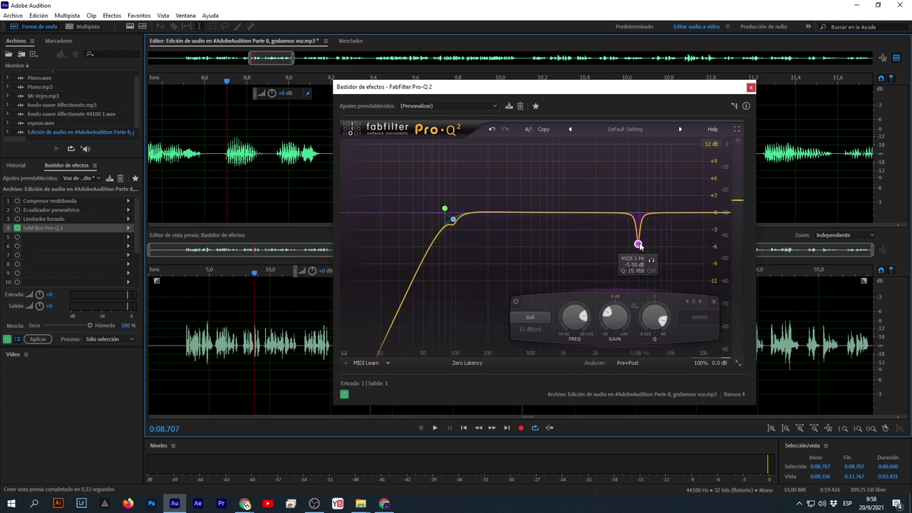
drag(591, 93, 532, 195)
click(397, 151)
scroll(440, 168, down, 1)
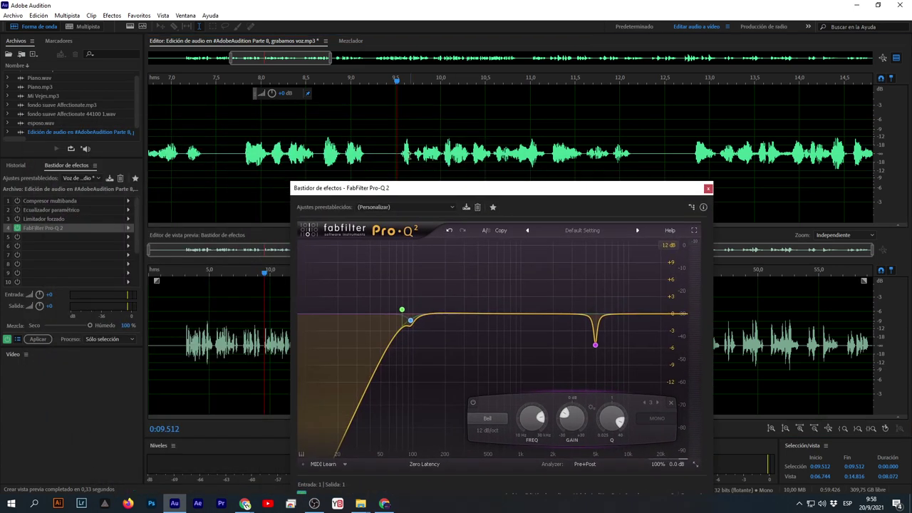
key(space)
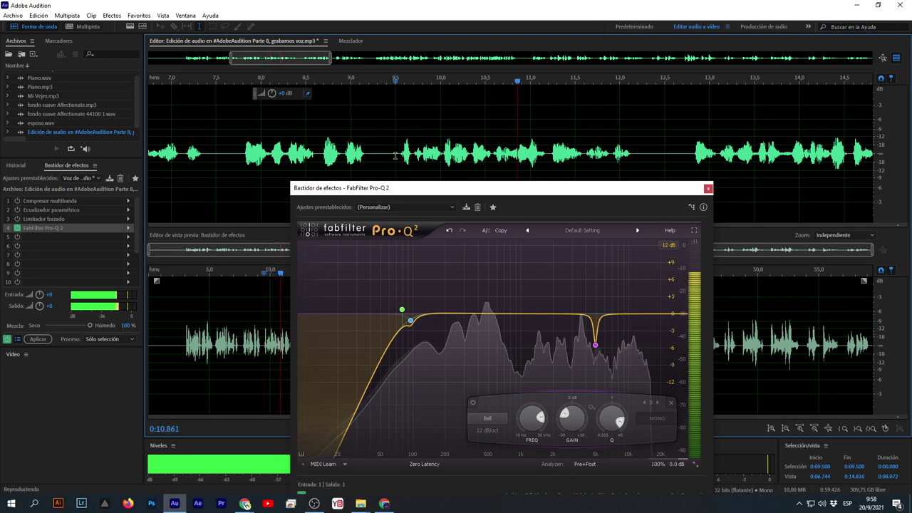
scroll(636, 165, down, 2)
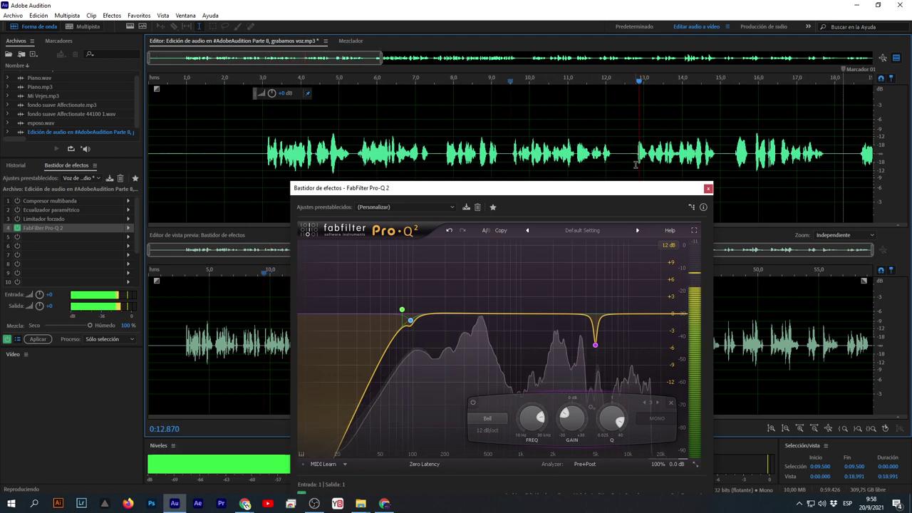
scroll(637, 164, down, 2)
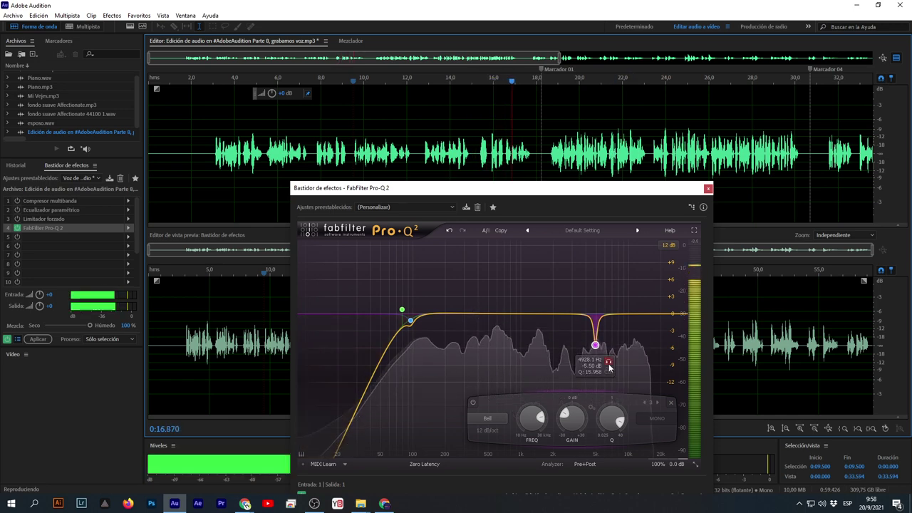
click(609, 364)
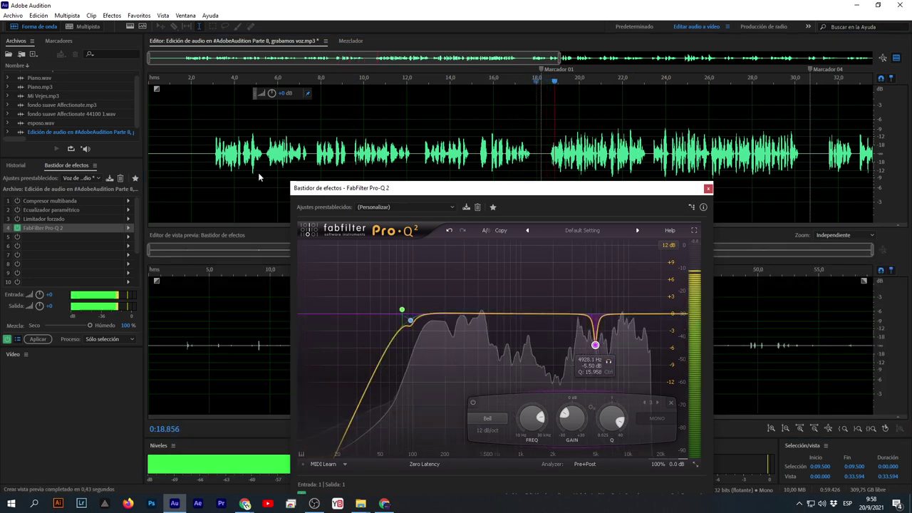
Loop the voice from 0:02.775 to 0:18.000 and set the high-frequency bell cut to about 4878 Hz at -2.42 dB.
drag(208, 157, 542, 163)
drag(539, 166, 537, 166)
key(space)
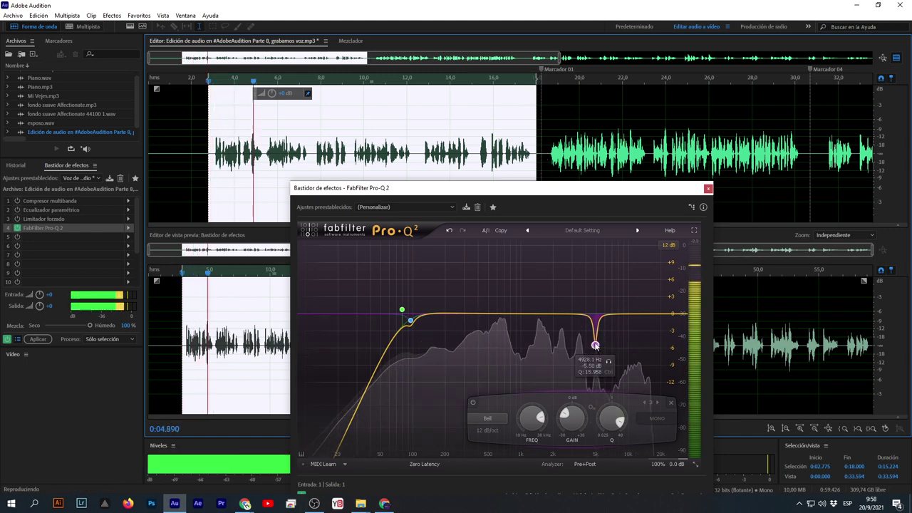
mouse_move(595, 345)
mouse_down()
mouse_move(595, 318)
mouse_move(595, 328)
mouse_up()
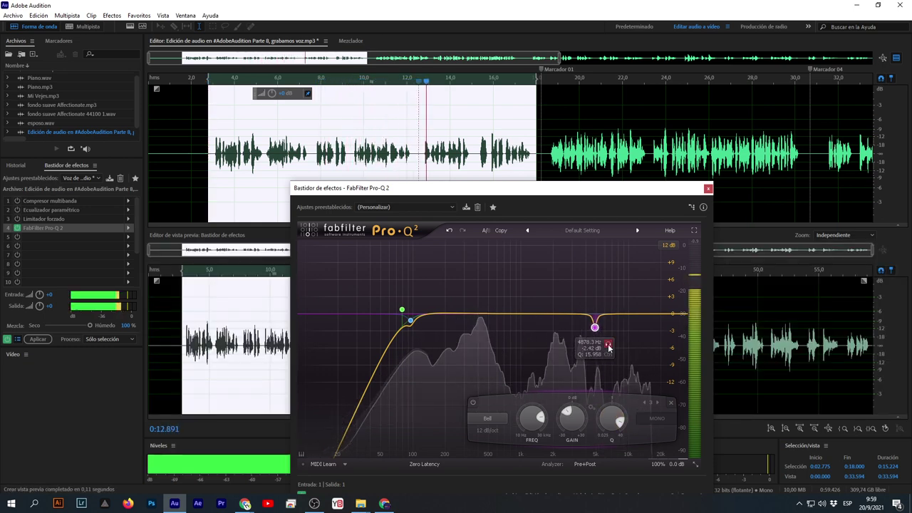
click(608, 345)
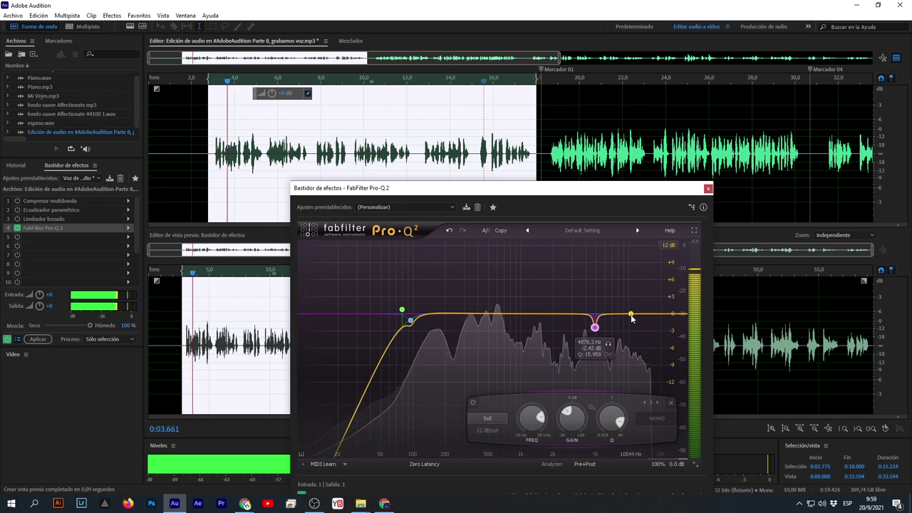
Try a high-shelf boost of about +12.17 dB with a Q of 0.300 above the bell cut, then remove it.
drag(631, 314, 610, 243)
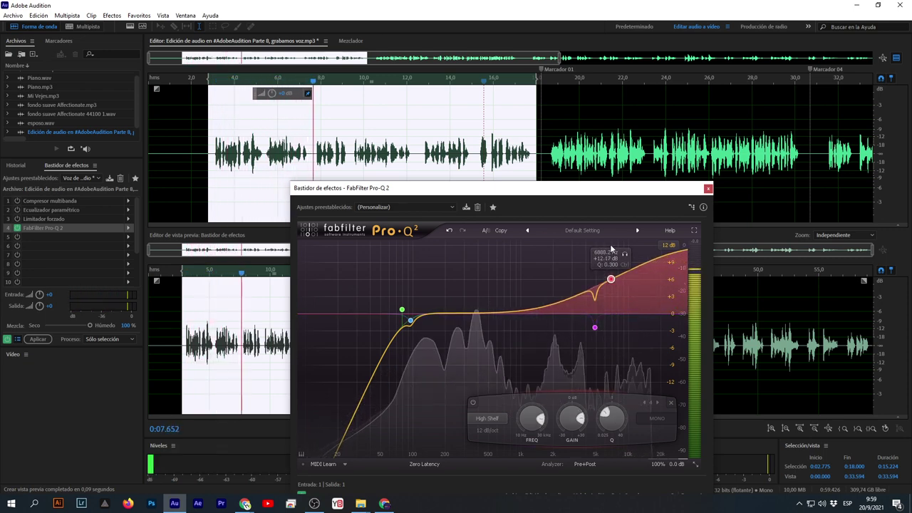
key(Delete)
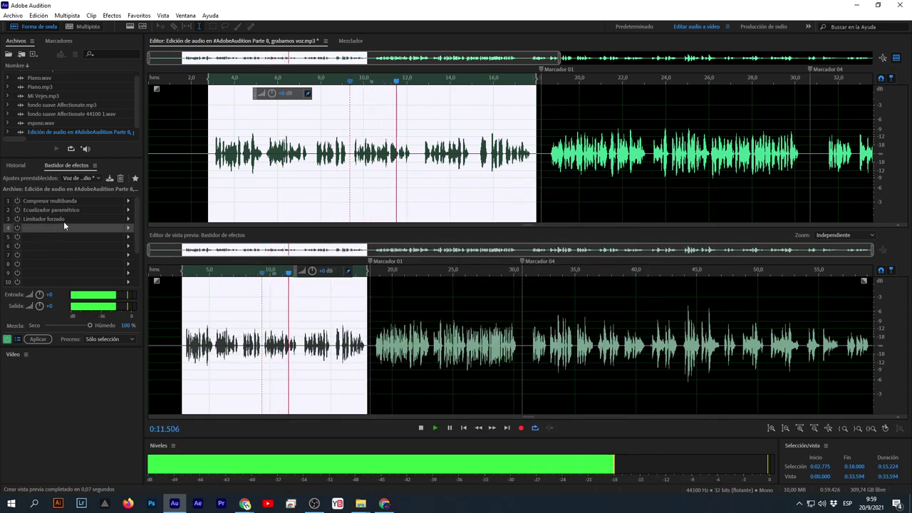
Stop playback and redo the addition of FabFilter Pro-Q 2 to the effects rack.
key(space)
click(246, 143)
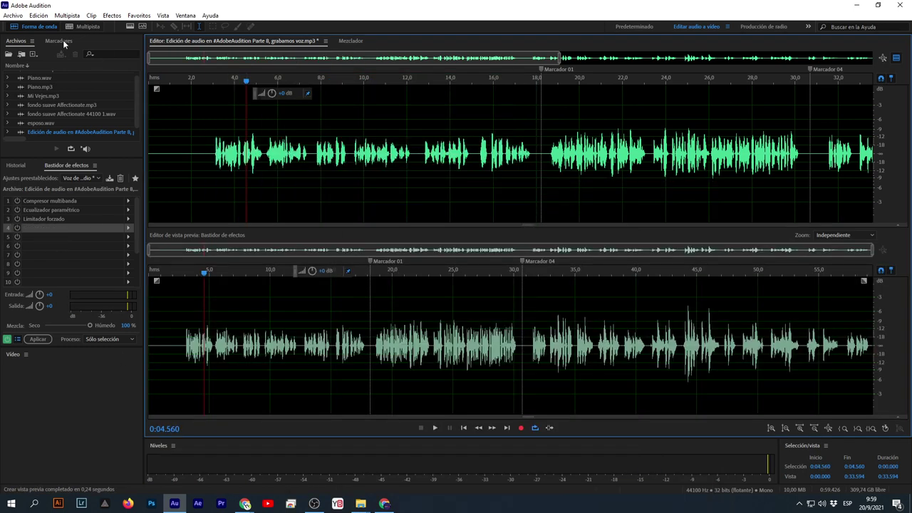
click(37, 16)
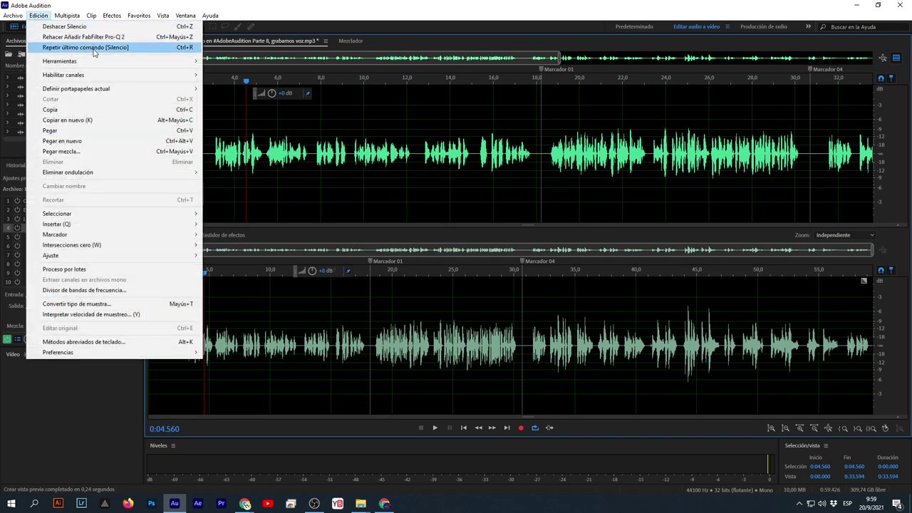
click(114, 37)
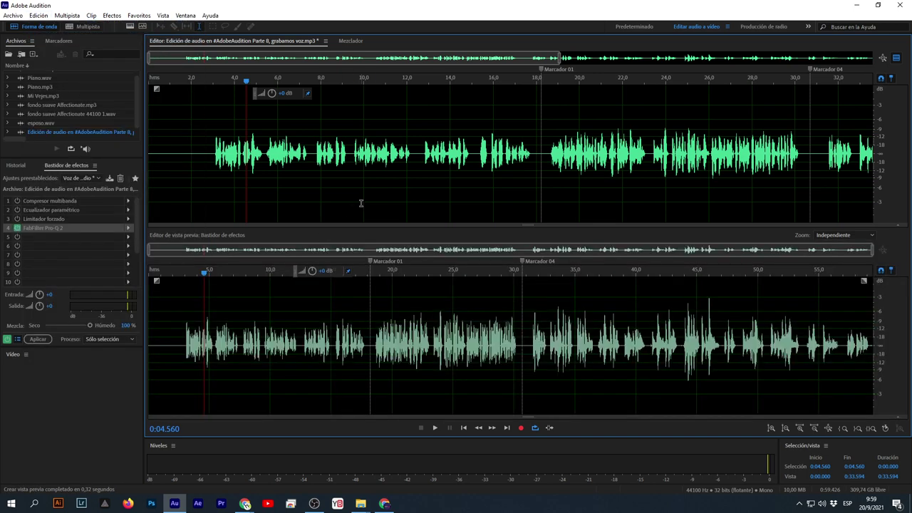
Open the FabFilter Pro-Q 2 in slot 4 and delete its 6888 Hz high-shelf boost.
double_click(46, 229)
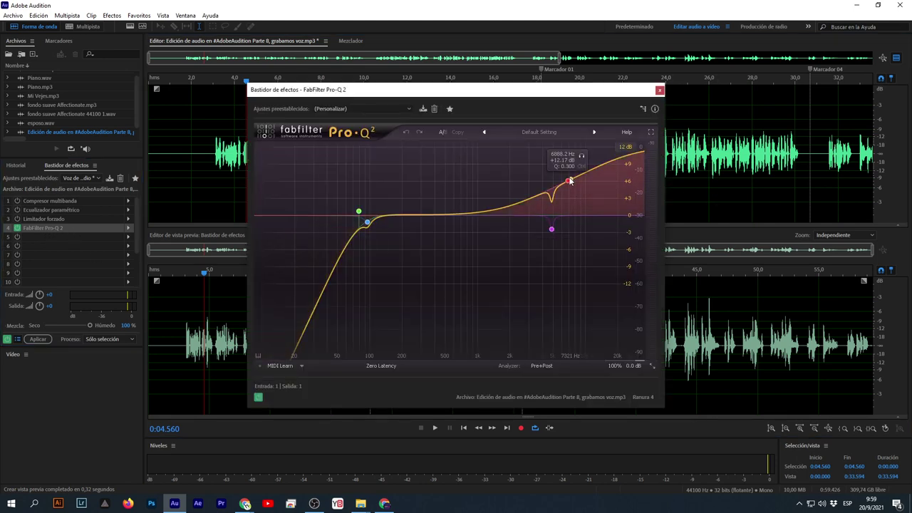
right_click(569, 181)
click(595, 222)
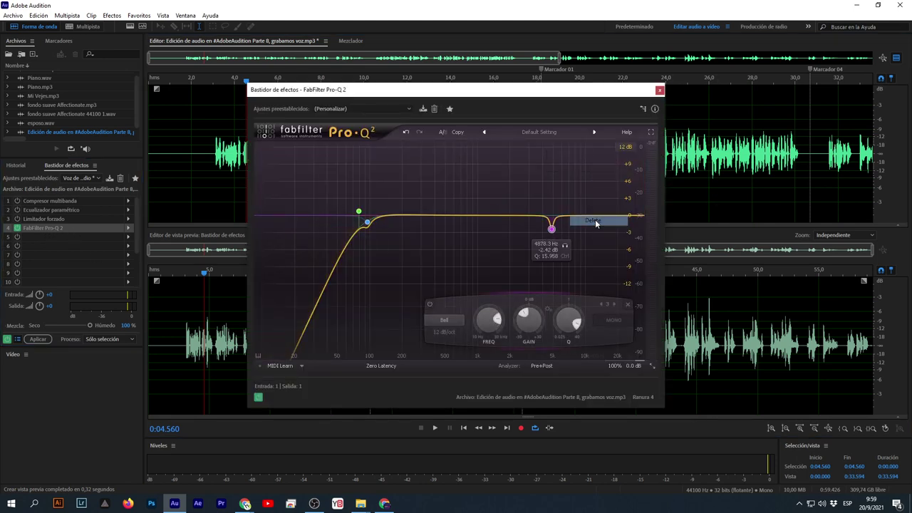
Select the voice from 0:02.753 to 0:07.578 and play it with the cleaned-up EQ curve.
drag(353, 91, 423, 90)
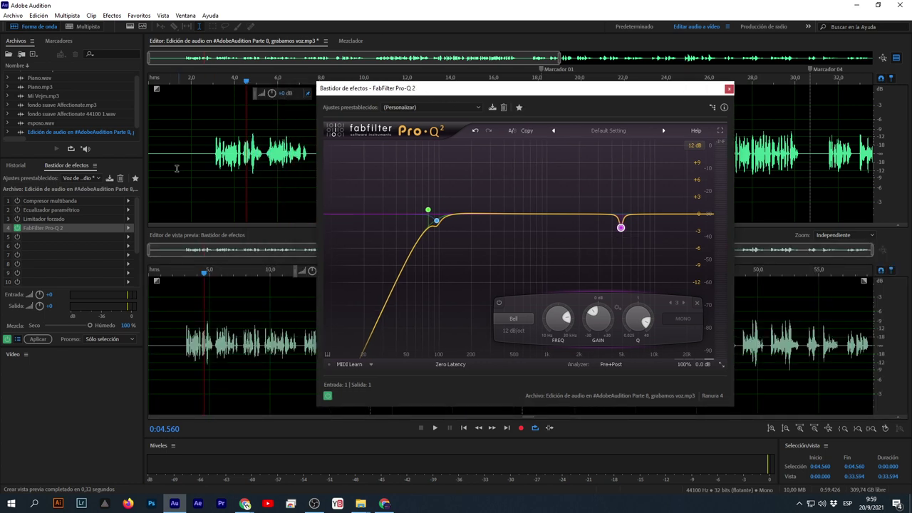
drag(211, 164, 309, 162)
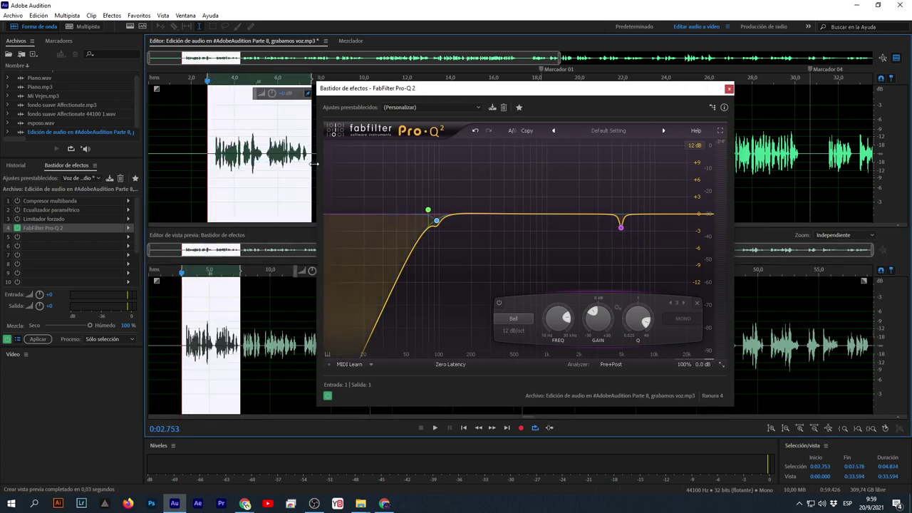
key(space)
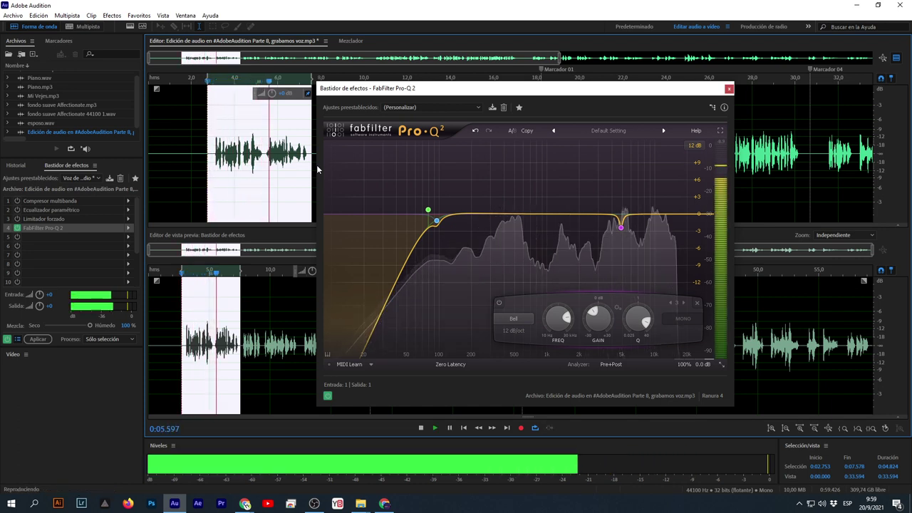
key(space)
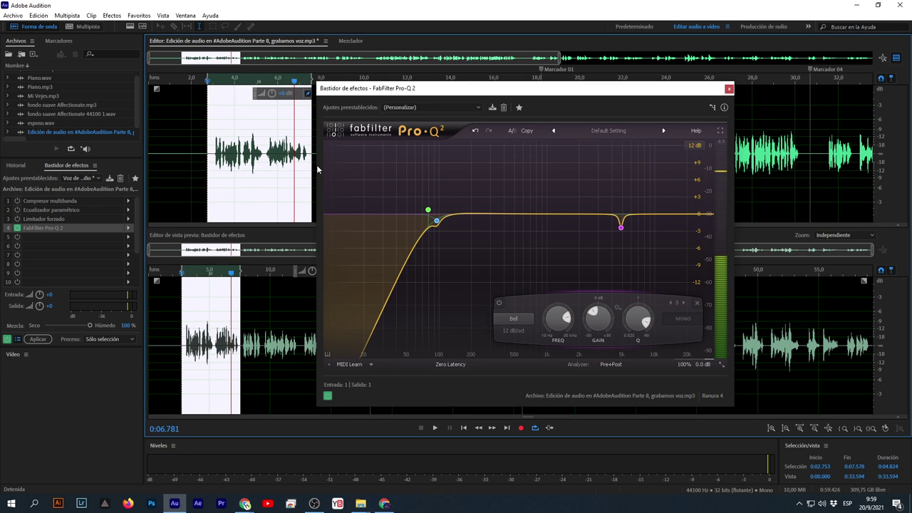
Add a second FabFilter Pro-Q 2 in rack slot 5 and delete its default low-cut band.
click(728, 89)
click(128, 238)
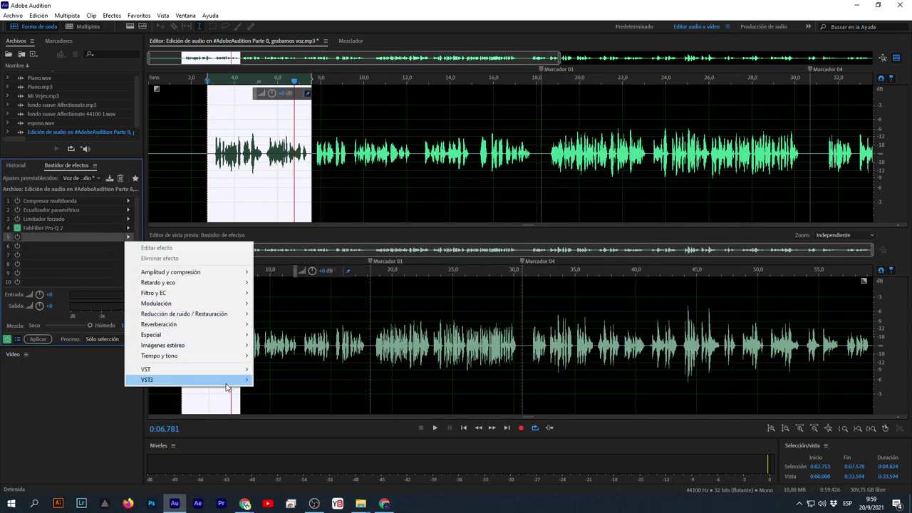
mouse_move(242, 385)
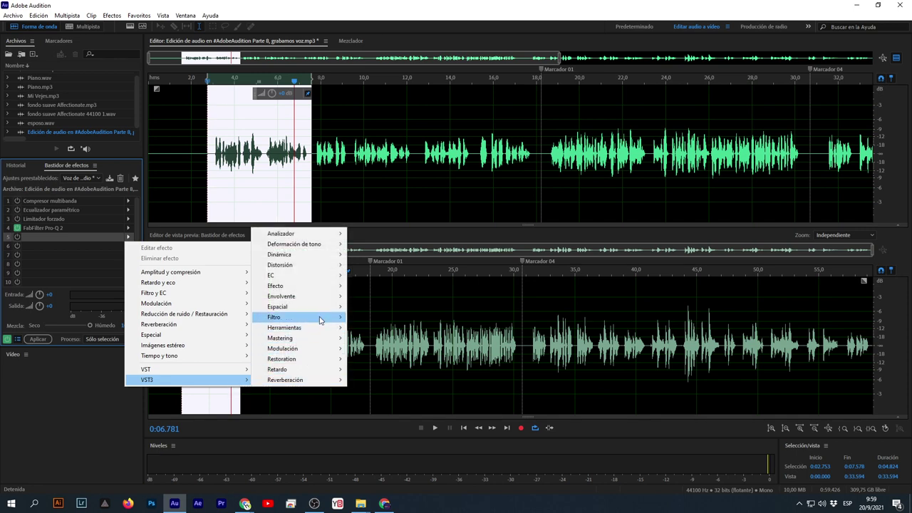
mouse_move(325, 275)
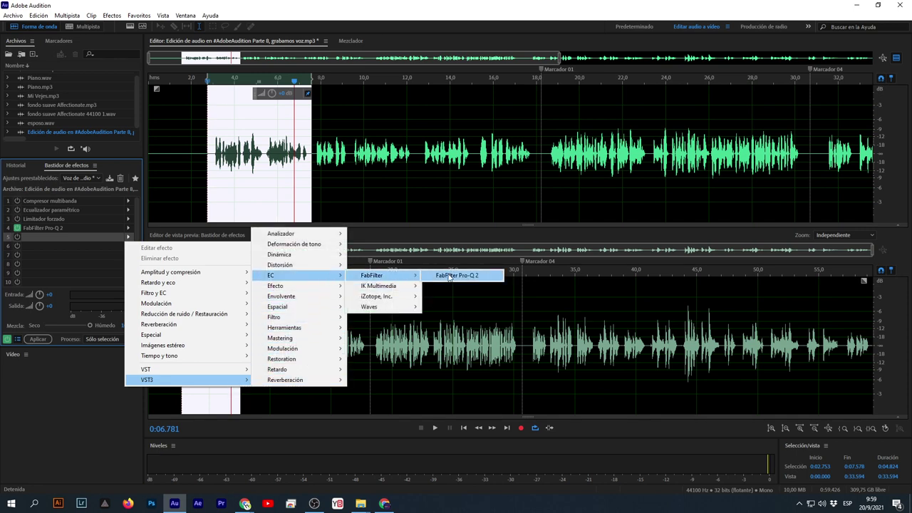
click(449, 276)
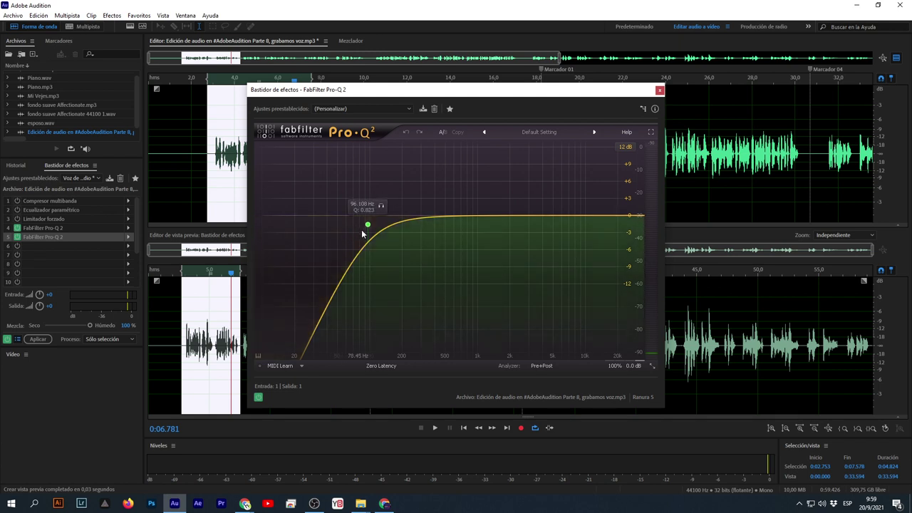
right_click(367, 225)
click(388, 267)
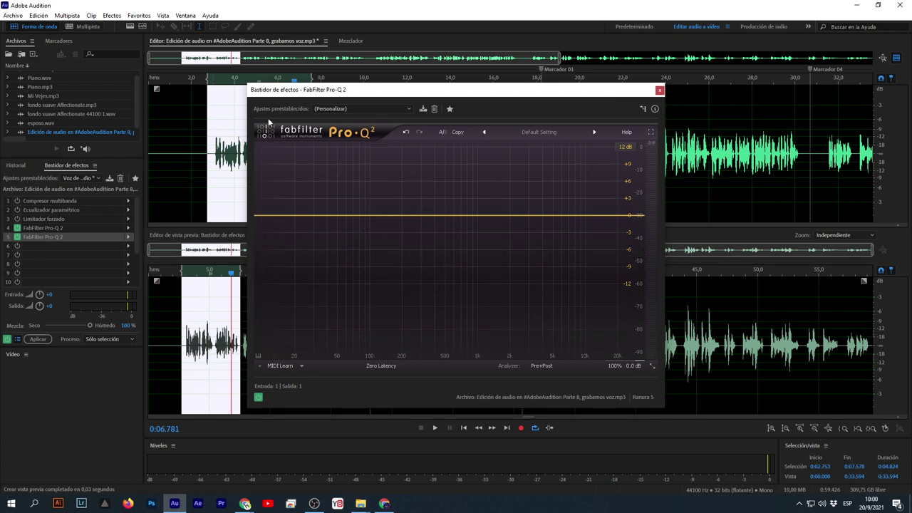
During playback, gently boost the highs with a high shelf at about 11675 Hz, +1.08 dB, Q 0.300, and roll off the extreme top end.
click(211, 81)
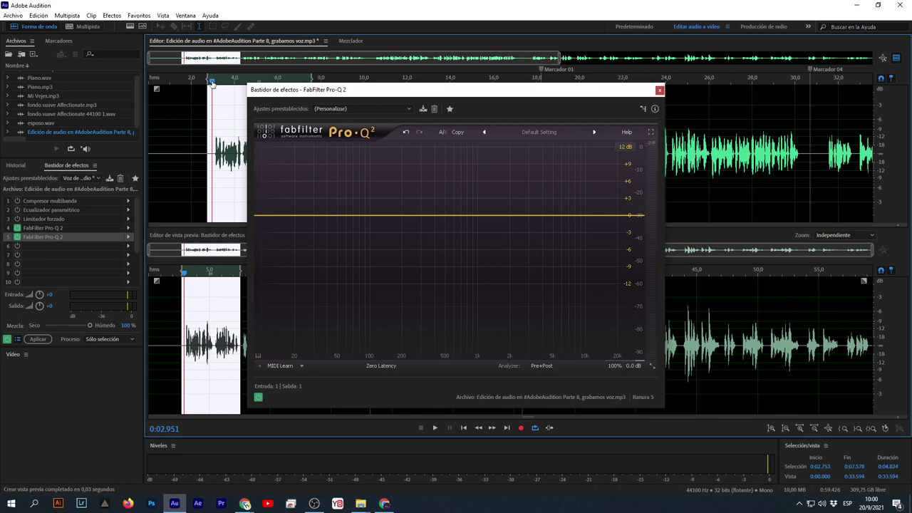
key(space)
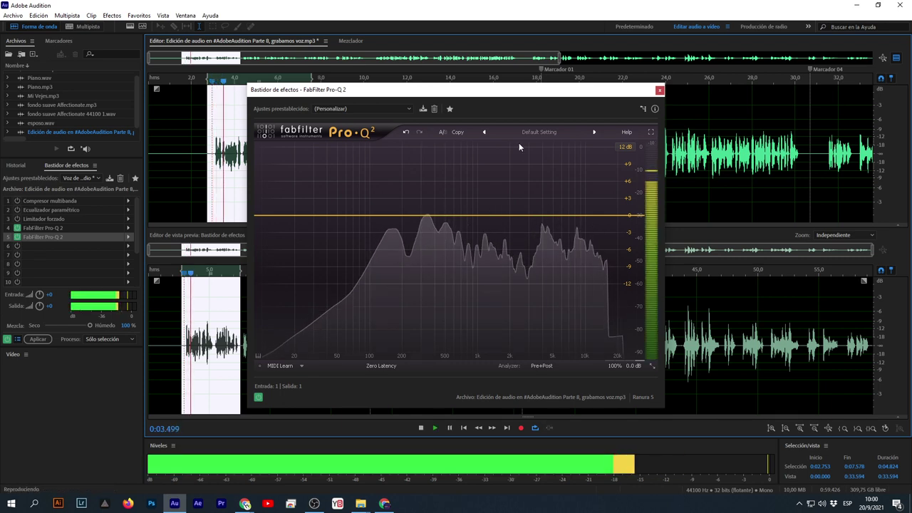
drag(600, 217, 524, 212)
drag(621, 210, 606, 192)
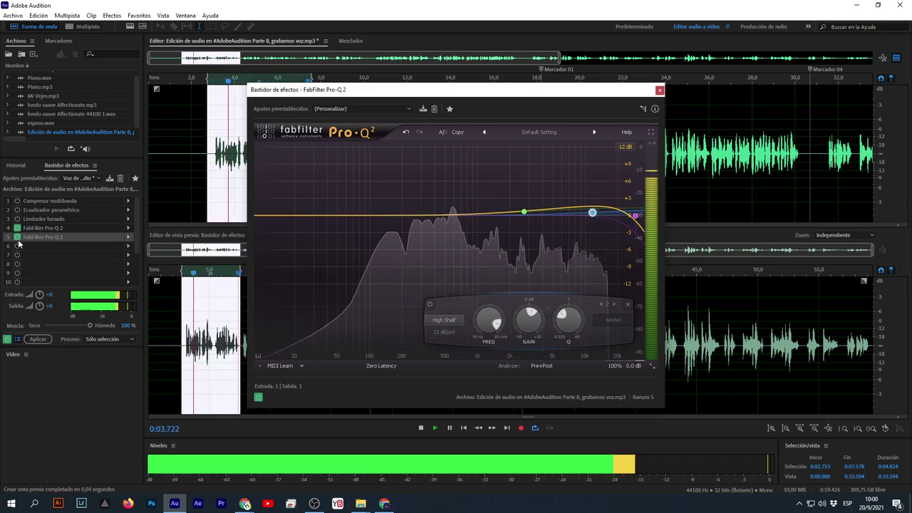
Compare the looping voice with the second Pro-Q 2 bypassed and enabled, stop playback and close the equalizer.
click(258, 398)
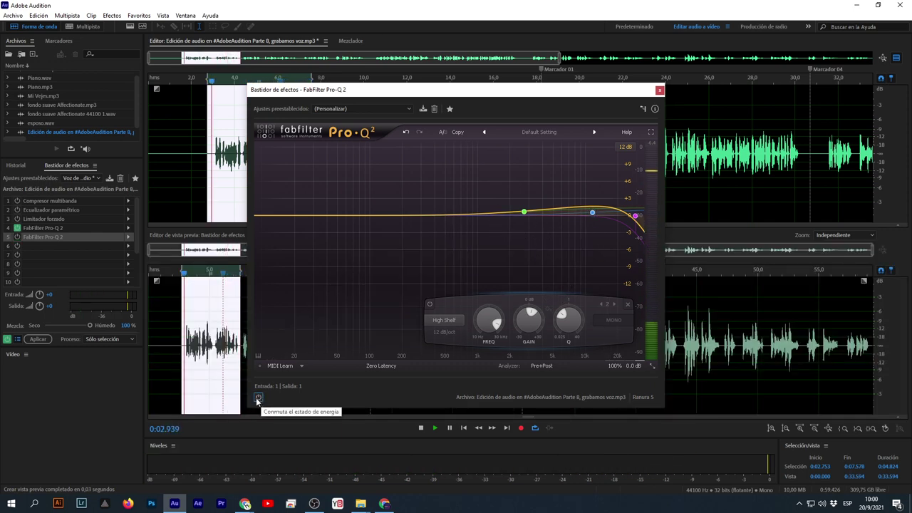
click(258, 399)
click(258, 399)
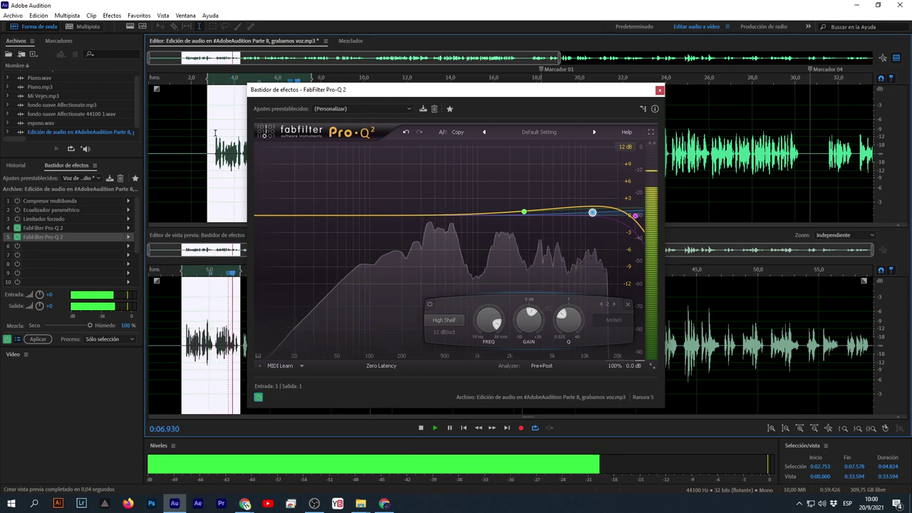
key(space)
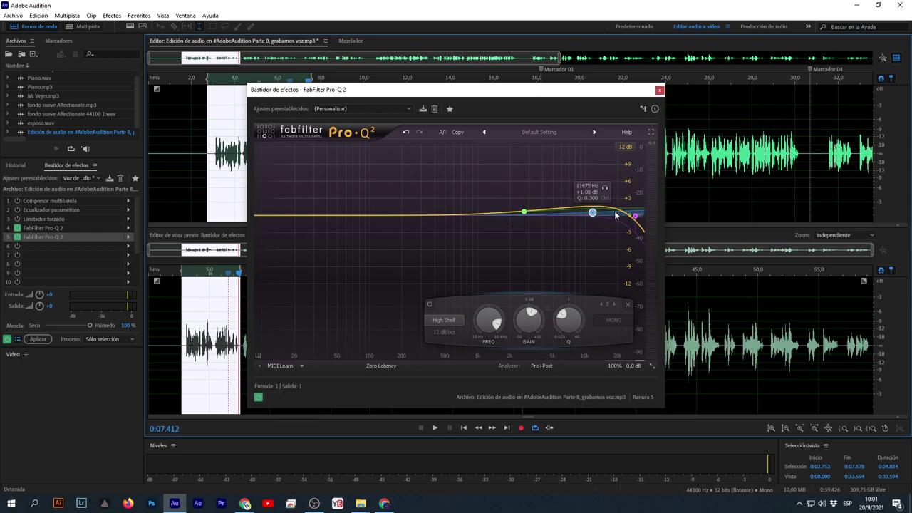
click(659, 90)
Select the voice from 0:02.202 to 0:18.000 and move the multiband compressor from slot 1 to slot 6.
click(288, 192)
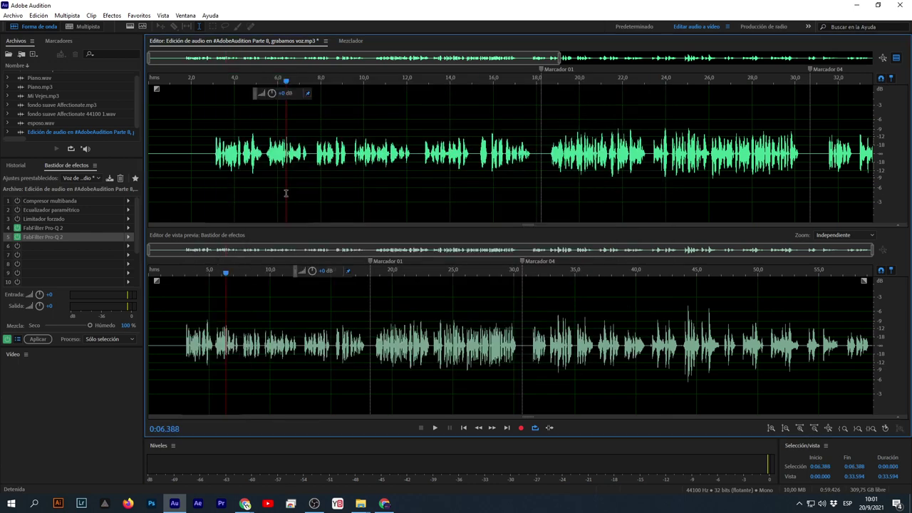
drag(195, 173, 534, 173)
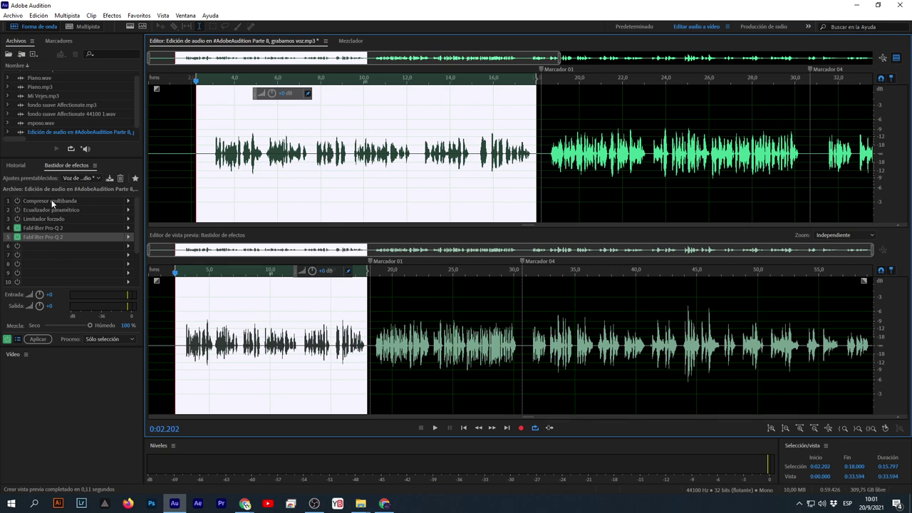
click(51, 245)
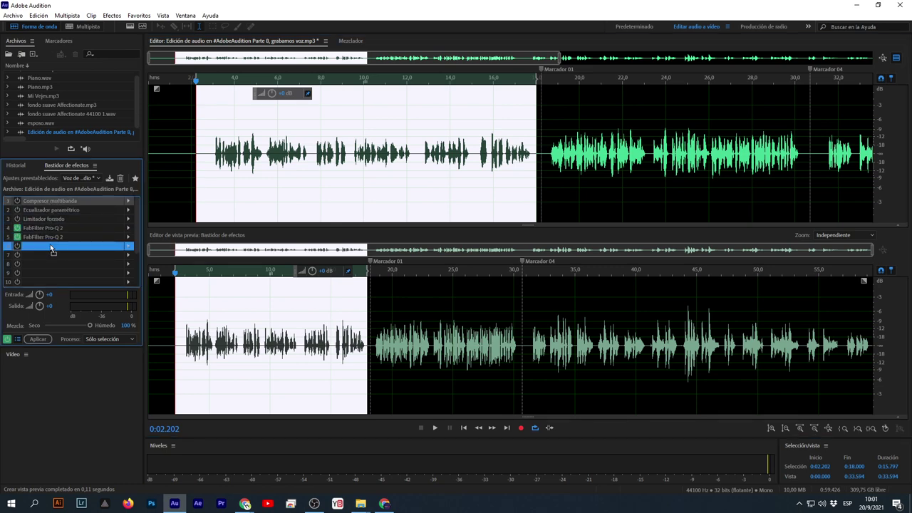
drag(49, 244, 51, 245)
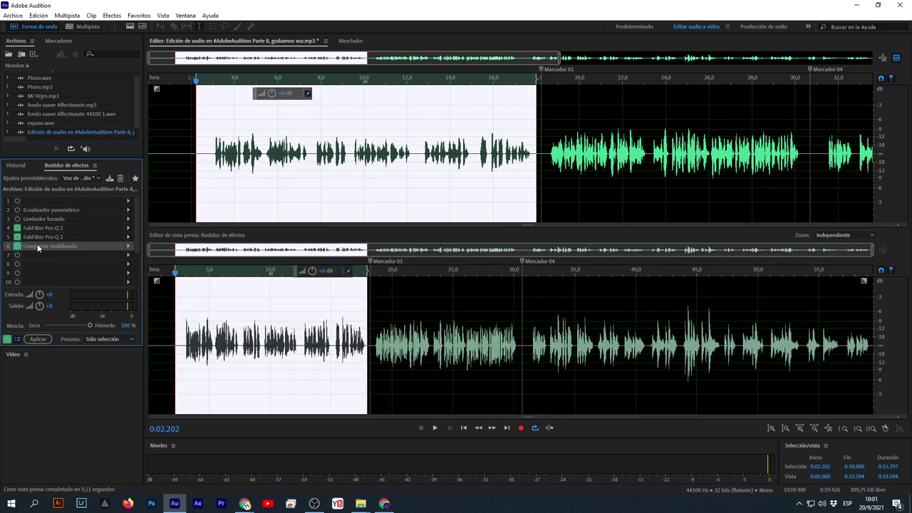
Open the multiband compressor in slot 6 and apply the Maestro pop preset.
double_click(63, 245)
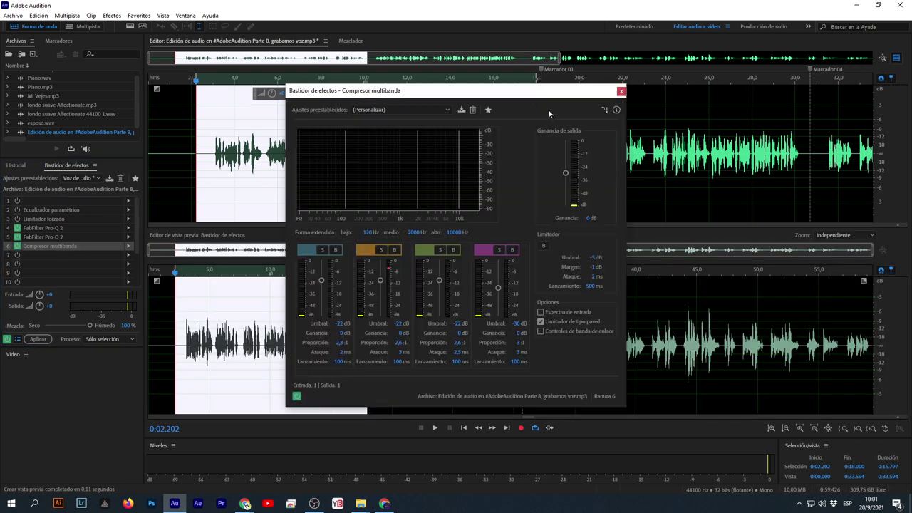
drag(527, 91, 664, 69)
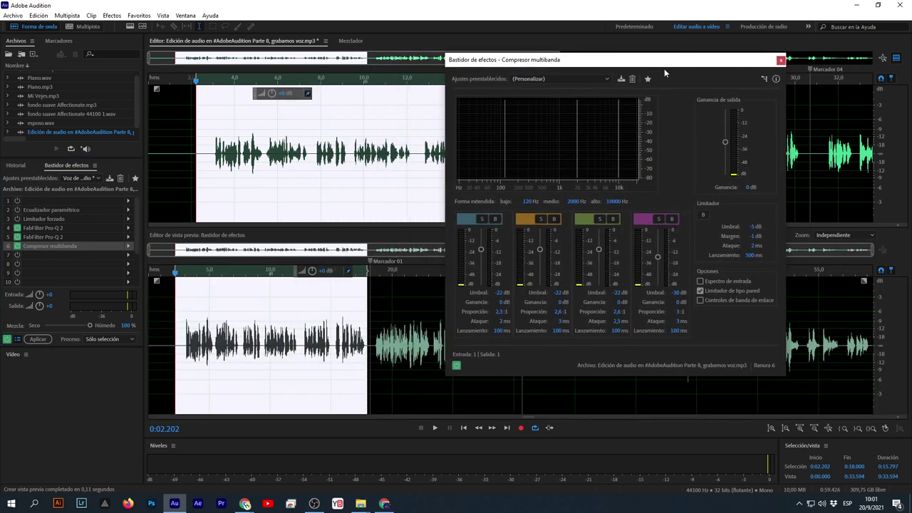
click(592, 78)
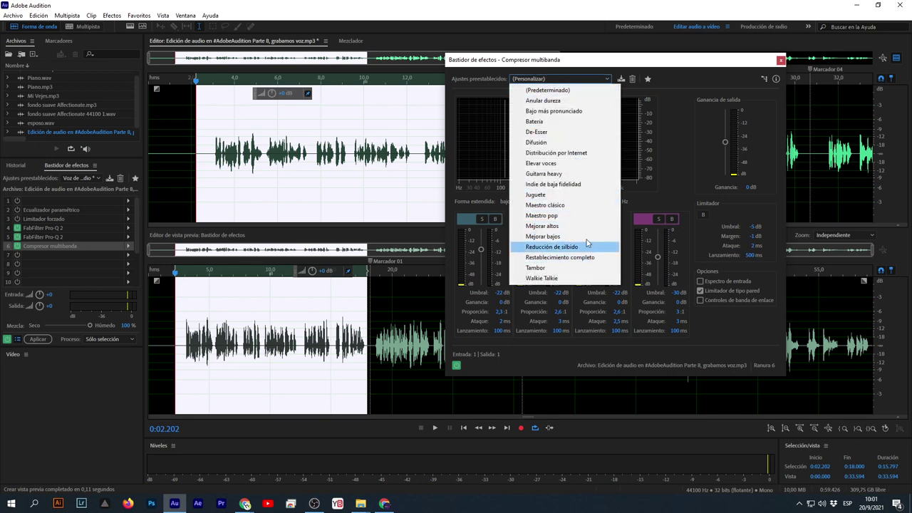
click(575, 216)
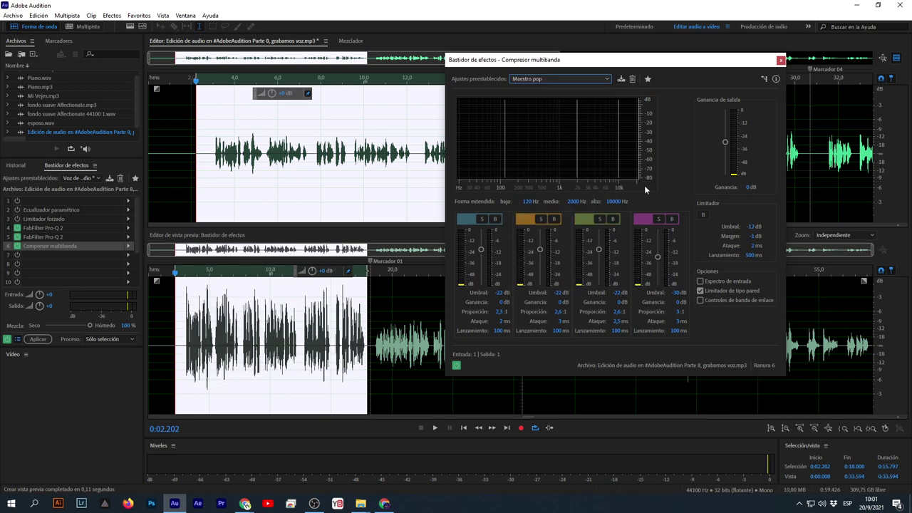
Try the Elevar voces preset on the multiband compressor and listen to the voice with it.
click(552, 79)
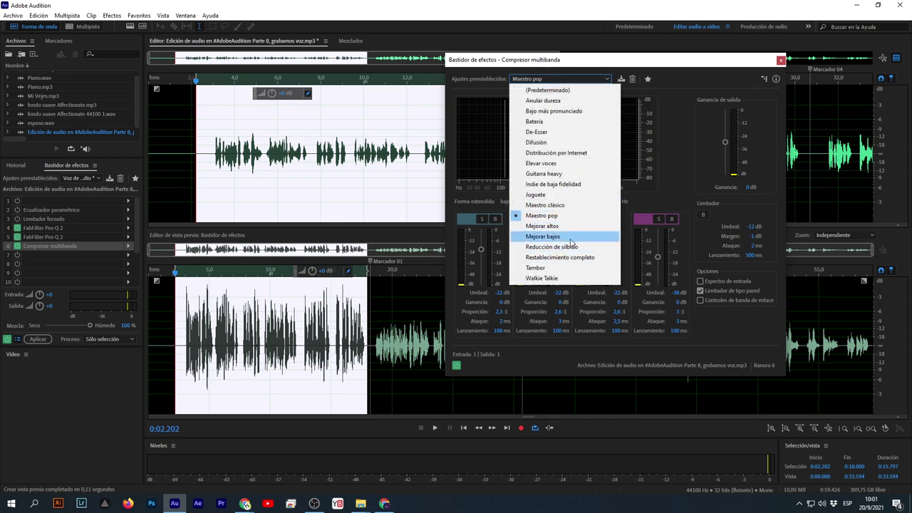
click(553, 163)
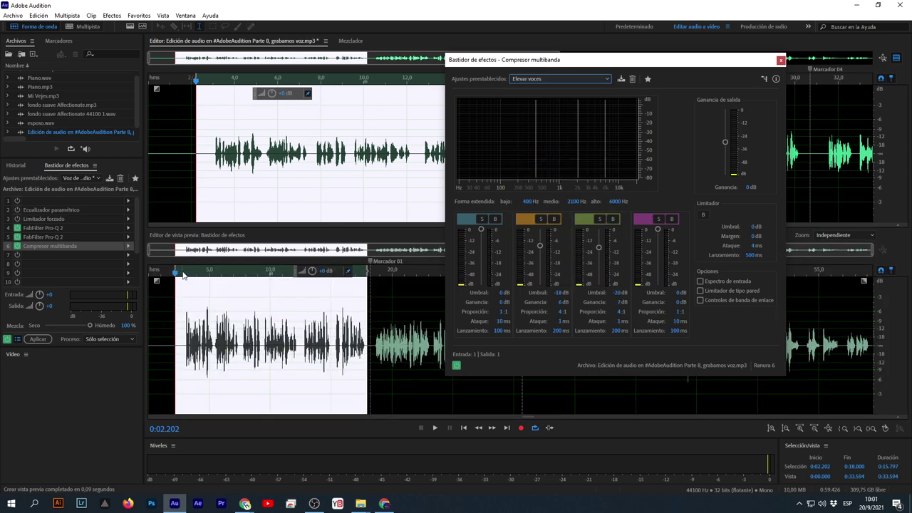
key(space)
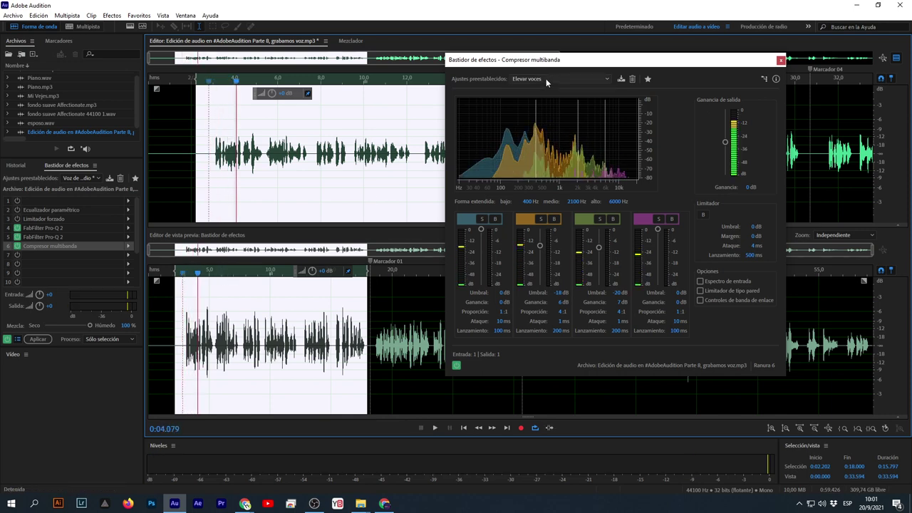
Switch the multiband compressor back to the Maestro pop preset and play the start of the selected voice.
click(545, 78)
click(542, 215)
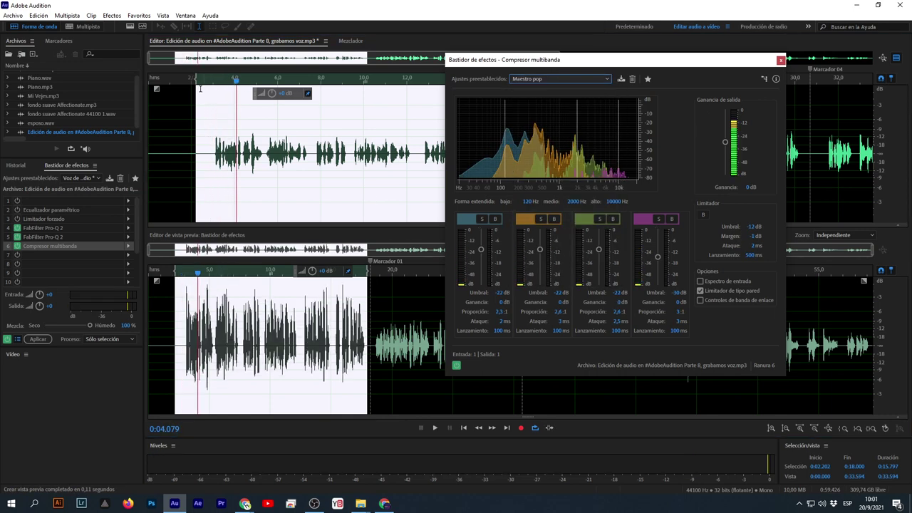
click(210, 79)
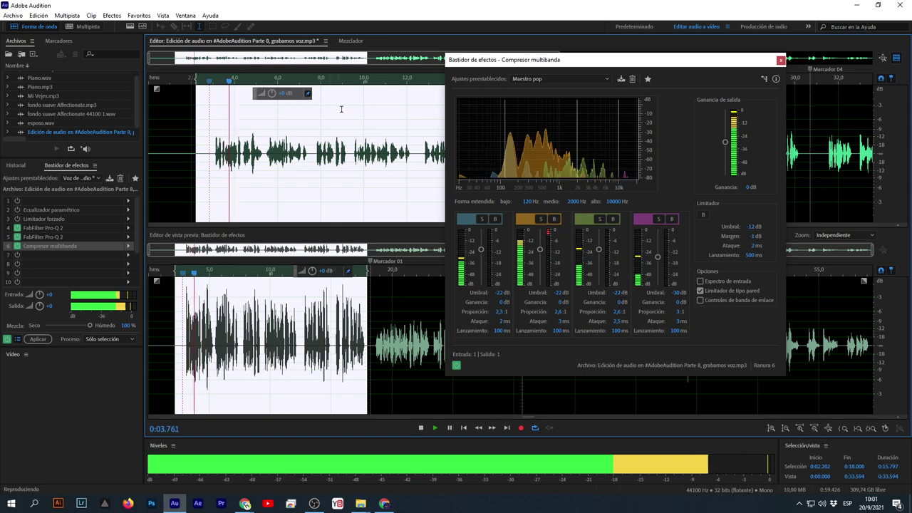
key(space)
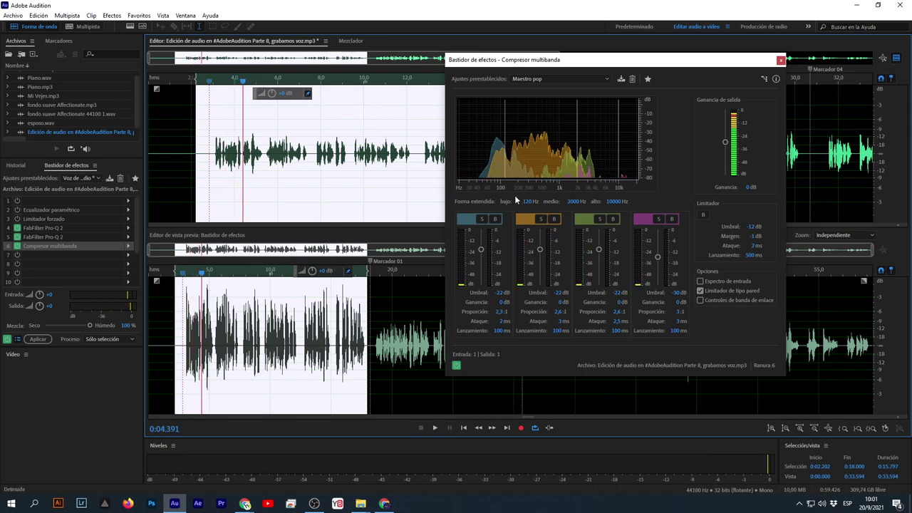
Set the multiband compressor's limiter threshold to -5 dB.
click(754, 227)
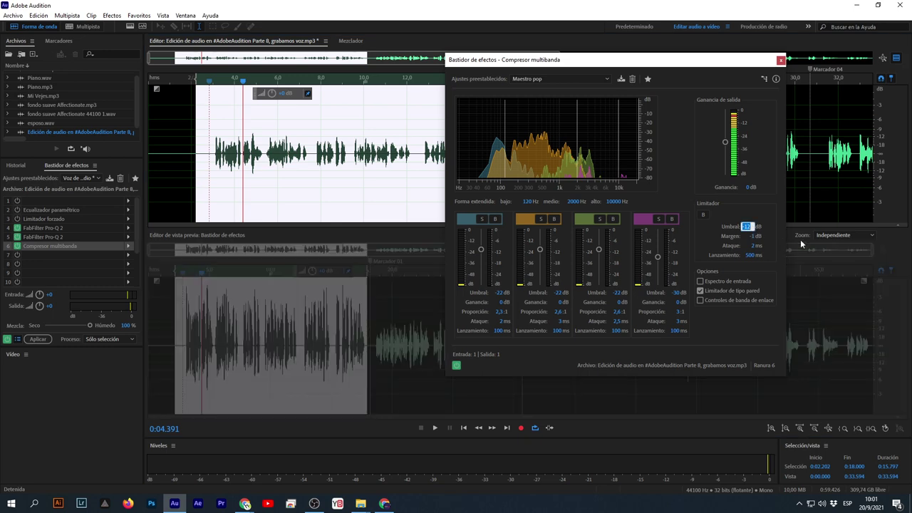
text(-5)
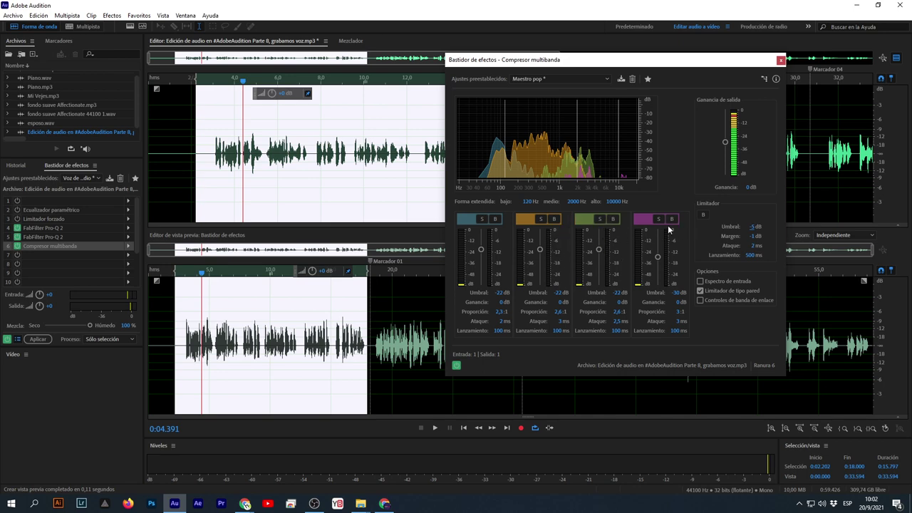
Play the selected voice and solo the multiband compressor's frequency bands one after another to hear each on its own.
click(211, 86)
key(space)
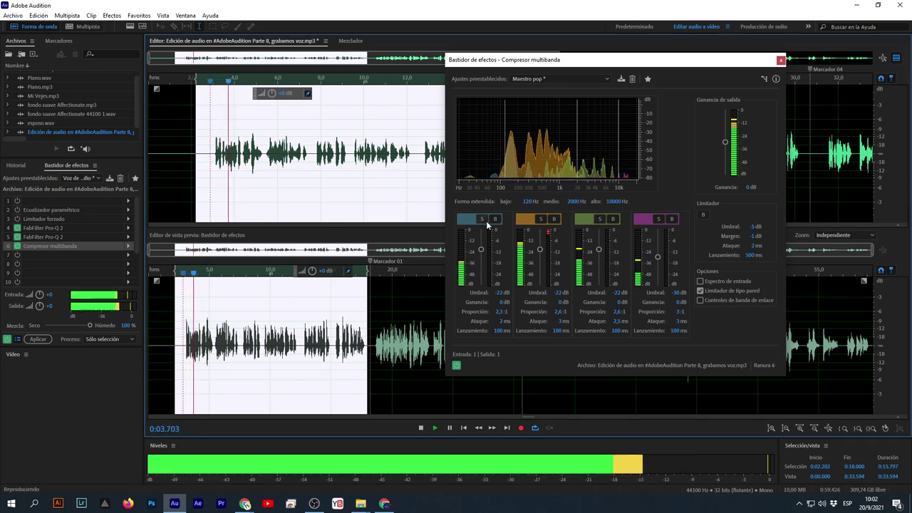
click(481, 219)
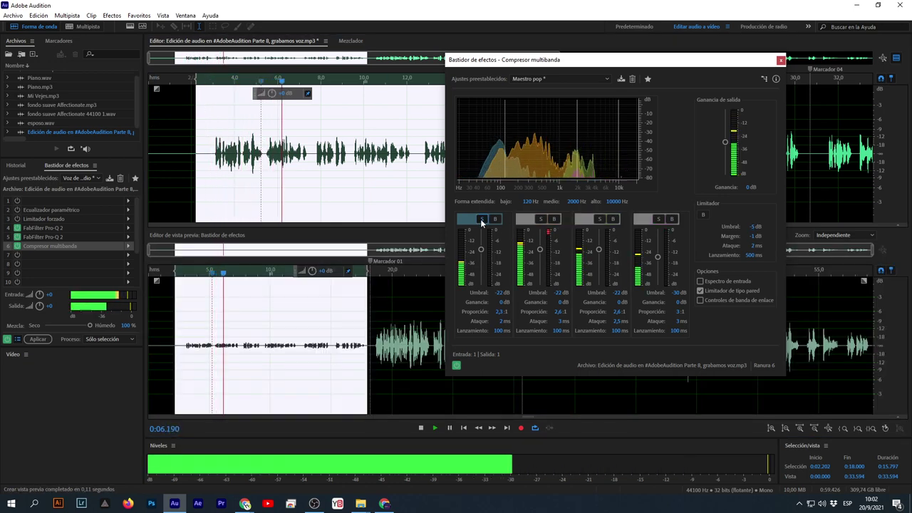
click(481, 220)
click(541, 220)
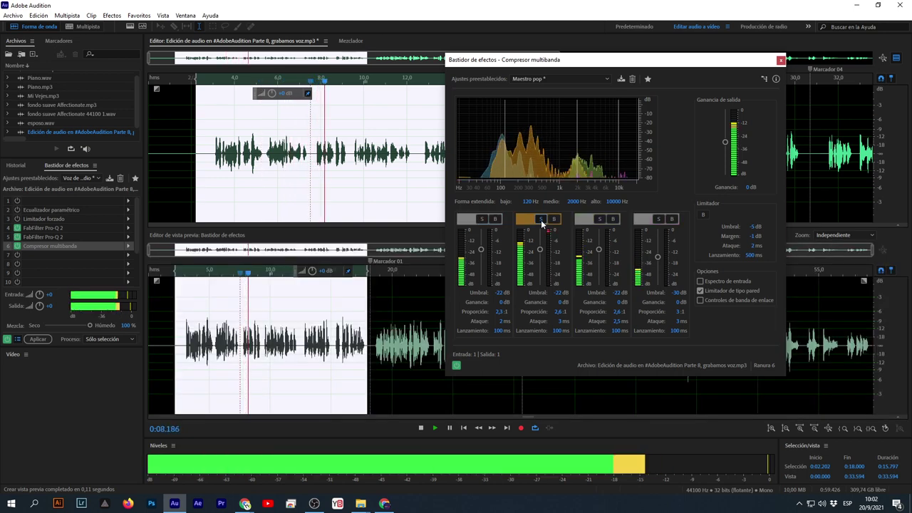
click(541, 219)
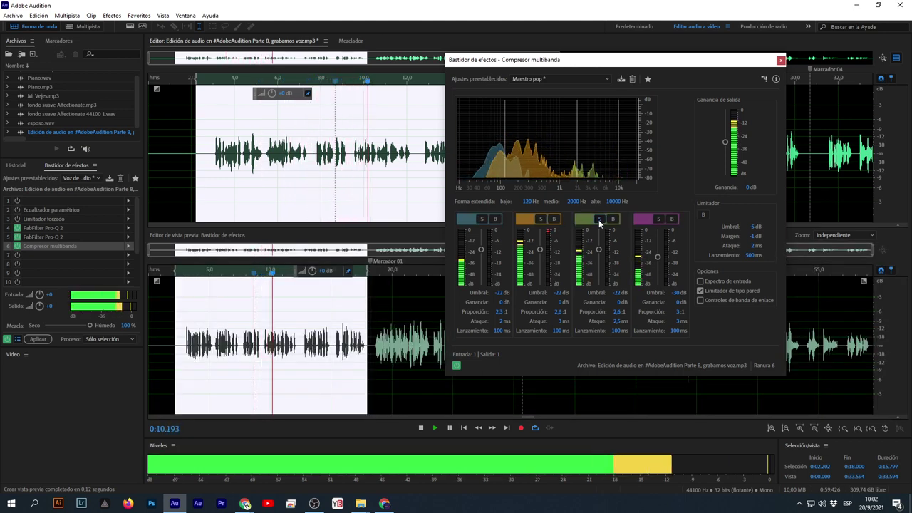
click(600, 220)
click(659, 220)
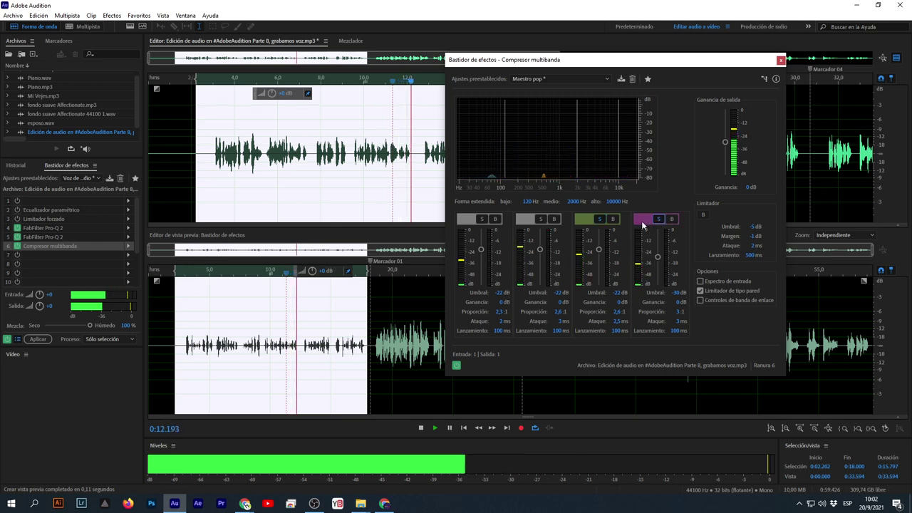
click(600, 220)
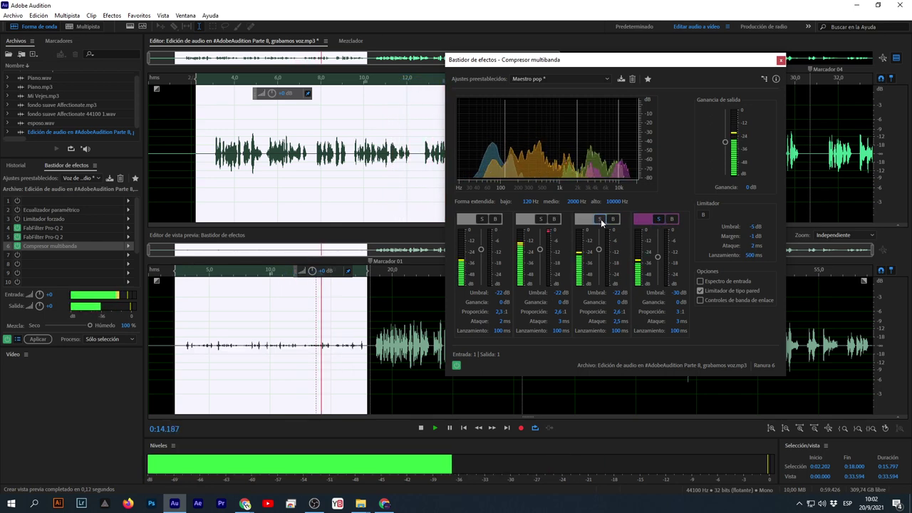
click(600, 219)
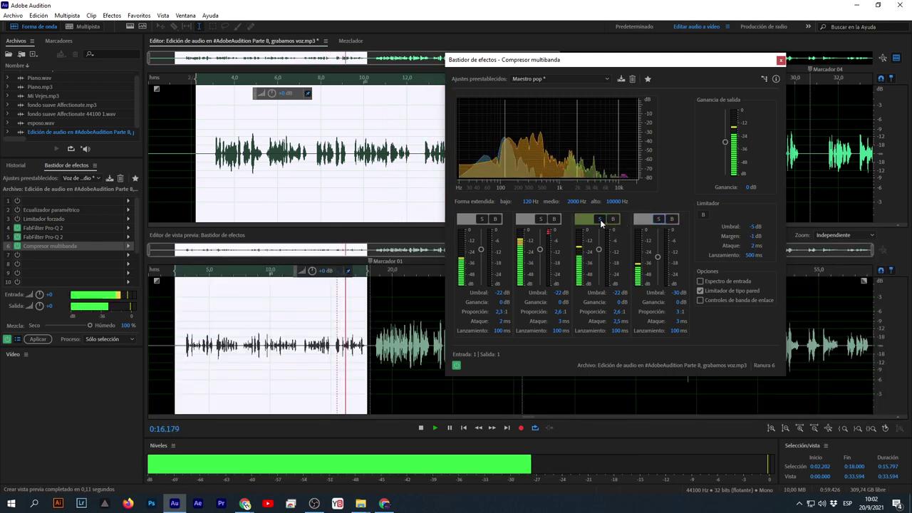
click(600, 220)
key(space)
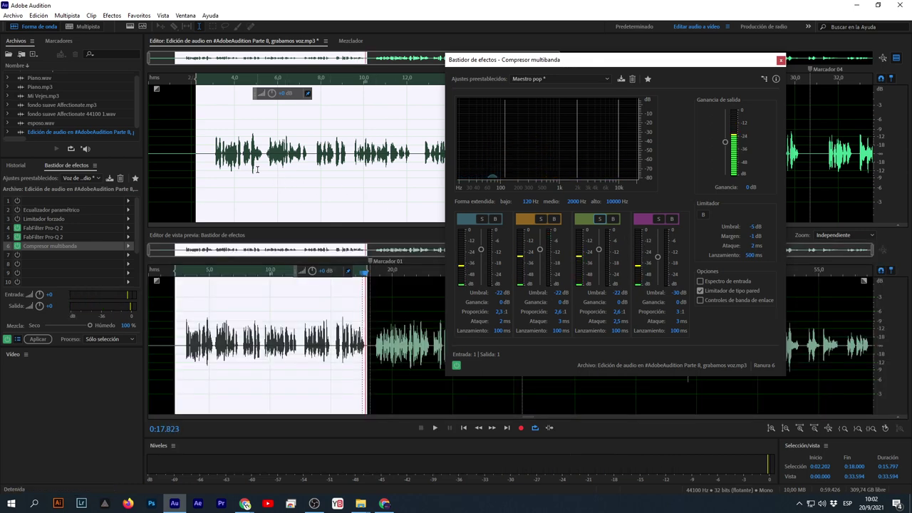
Bypass the multiband compressor's lowest band and play the voice from about 2.8 s to hear the change.
click(497, 223)
click(209, 171)
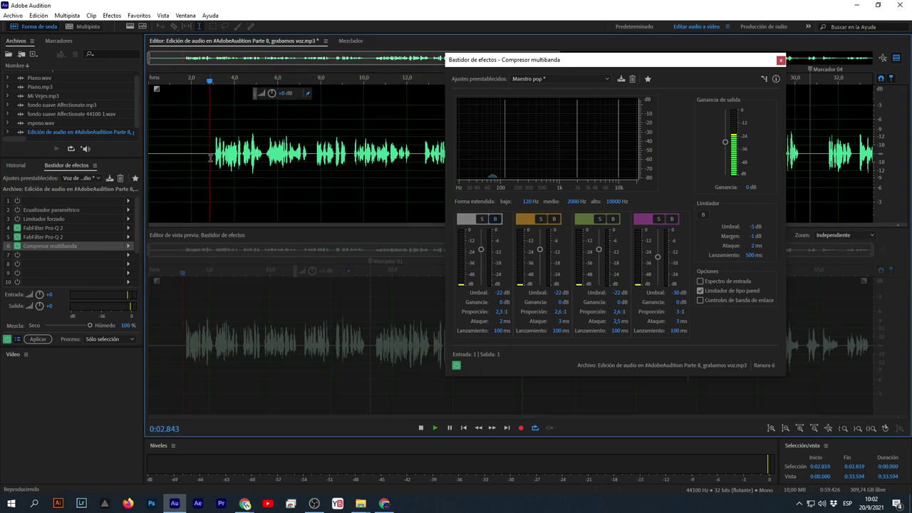
key(space)
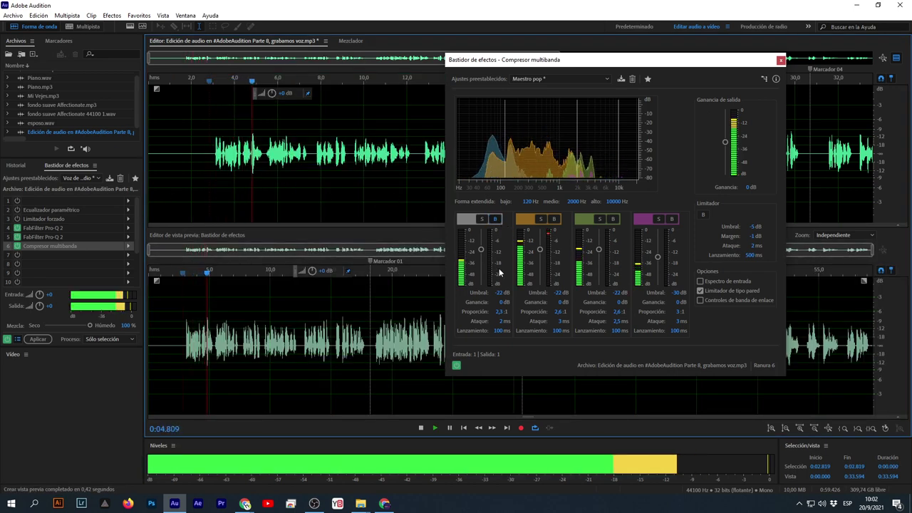
key(space)
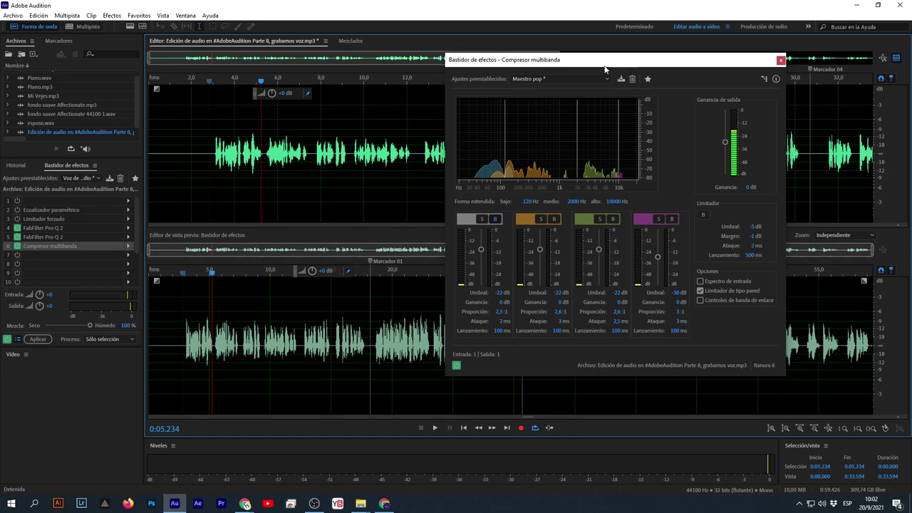
Play the voice from about 2.7 to 12.6 s while switching the multiband compressor off and on to compare the sound.
drag(558, 64, 579, 60)
drag(206, 169, 421, 168)
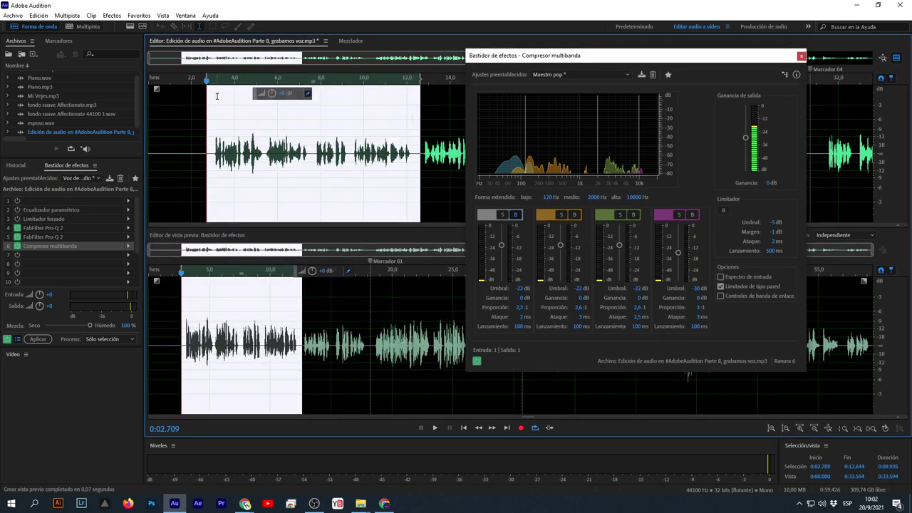
key(space)
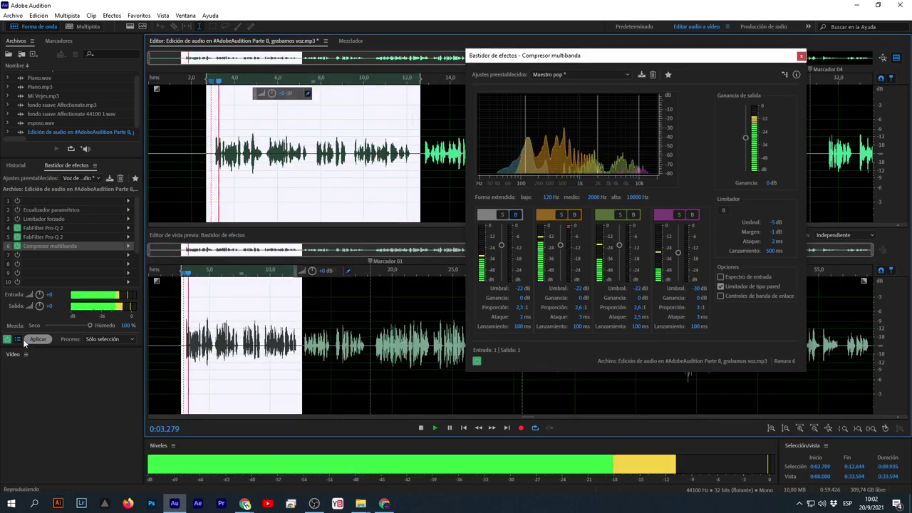
click(18, 245)
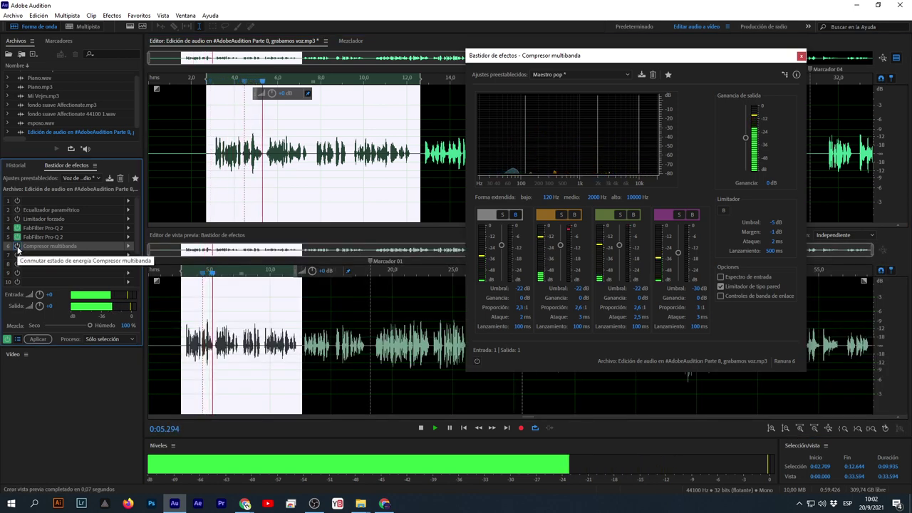
click(17, 246)
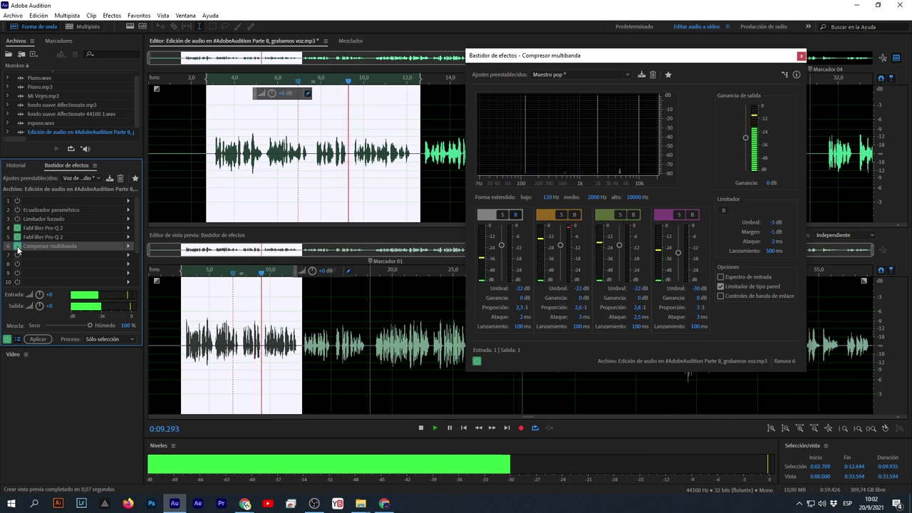
click(17, 246)
click(17, 246)
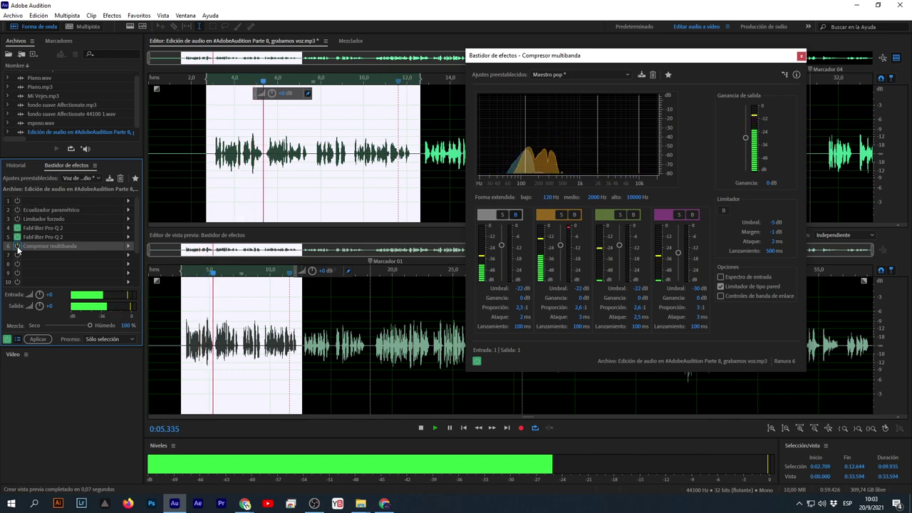
click(18, 246)
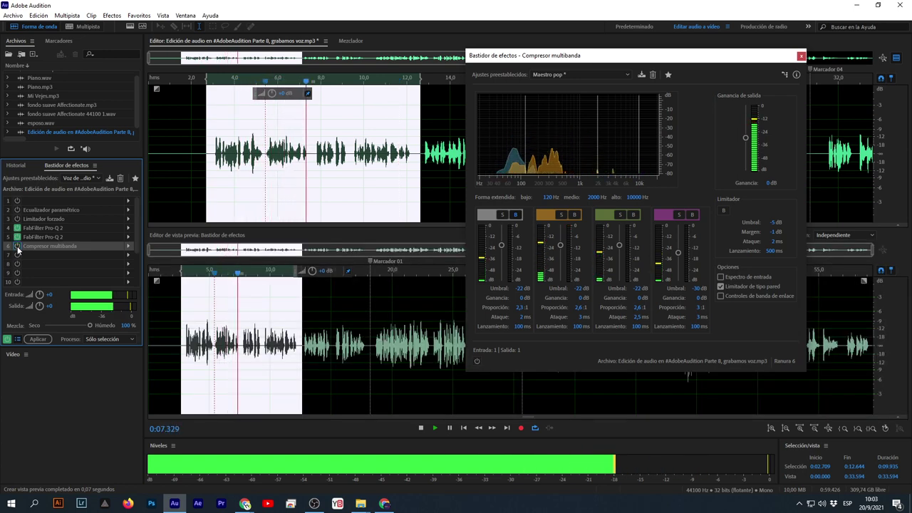
click(17, 246)
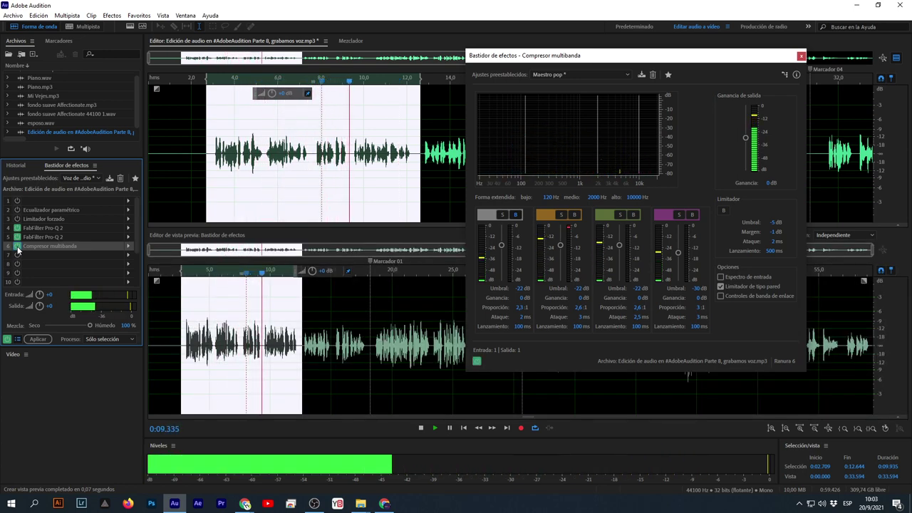
Stop playback, set the second band's threshold to -29 dB and close the multiband compressor.
key(space)
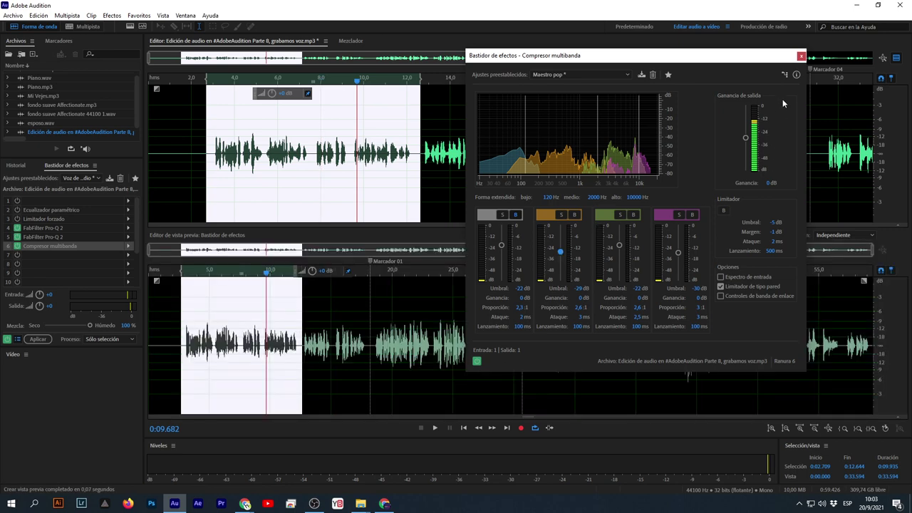
click(801, 56)
Select the voice from 2.0 s to Marcador 01, listen to its start and review the multiband compressor's settings.
scroll(442, 185, down, 3)
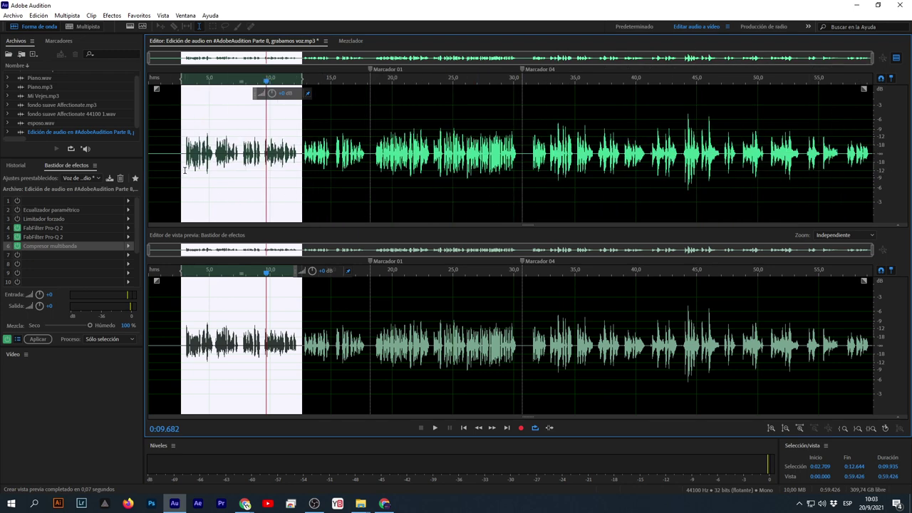
scroll(184, 170, up, 4)
scroll(184, 169, down, 2)
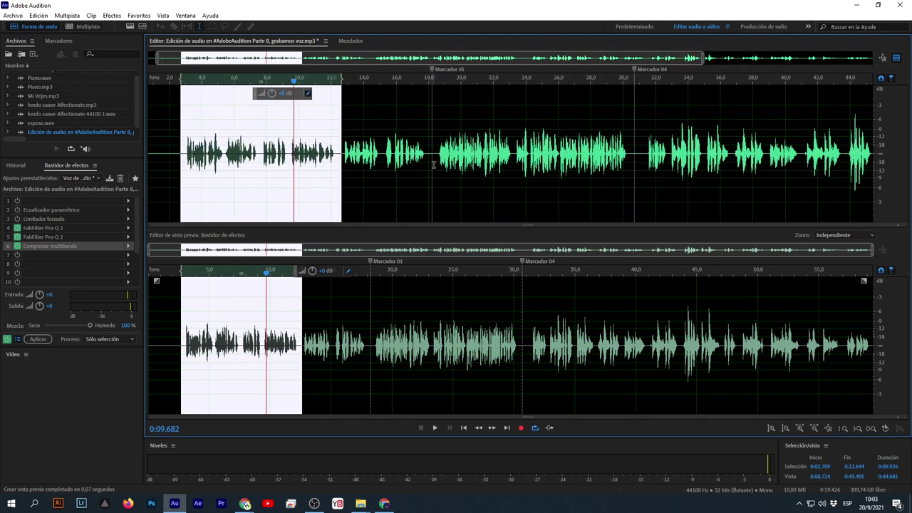
drag(433, 165, 169, 166)
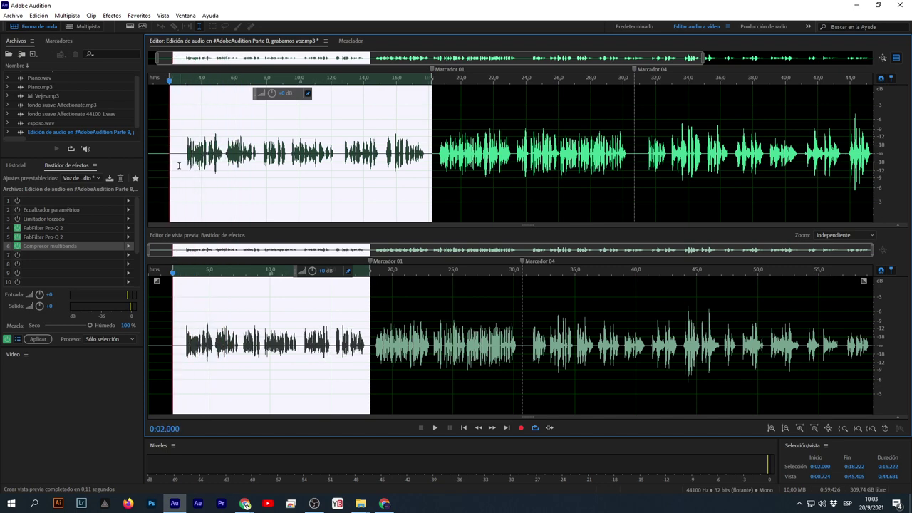
click(179, 166)
key(space)
key(ctrl+z)
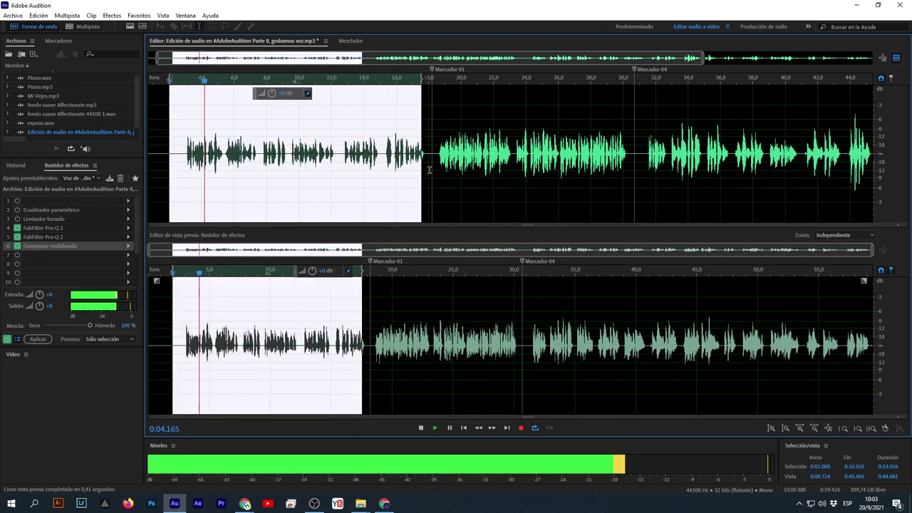
key(space)
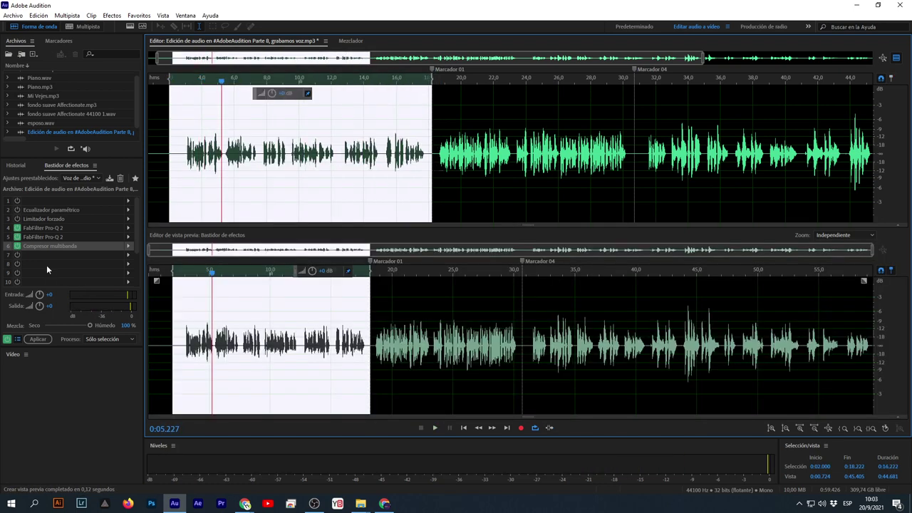
double_click(46, 245)
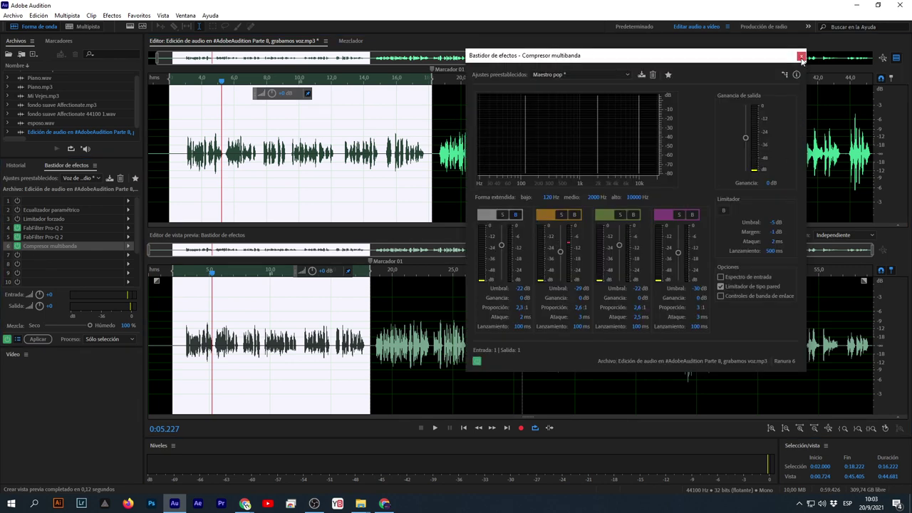
click(801, 57)
Add the VST3 equalizer FabFilter Pro-Q 2 to slot 7 and delete its default low cut band.
click(129, 255)
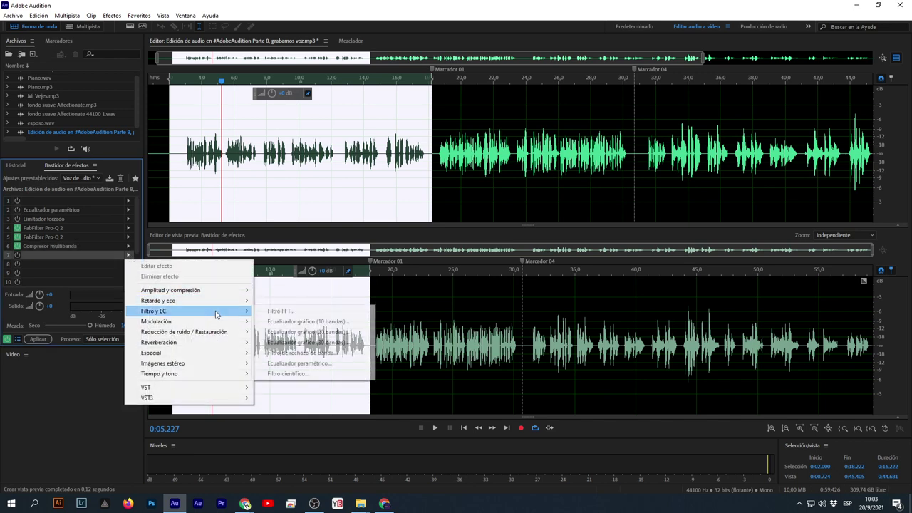
mouse_move(226, 402)
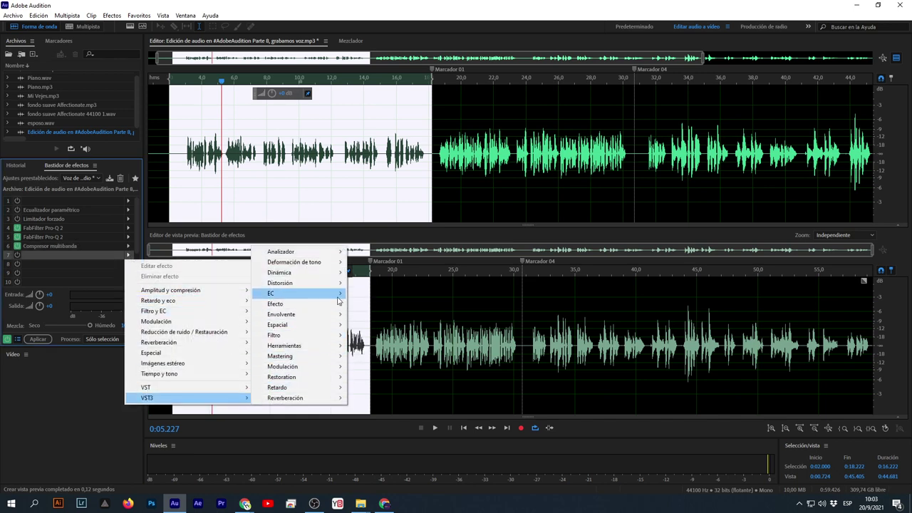
mouse_move(339, 299)
click(448, 295)
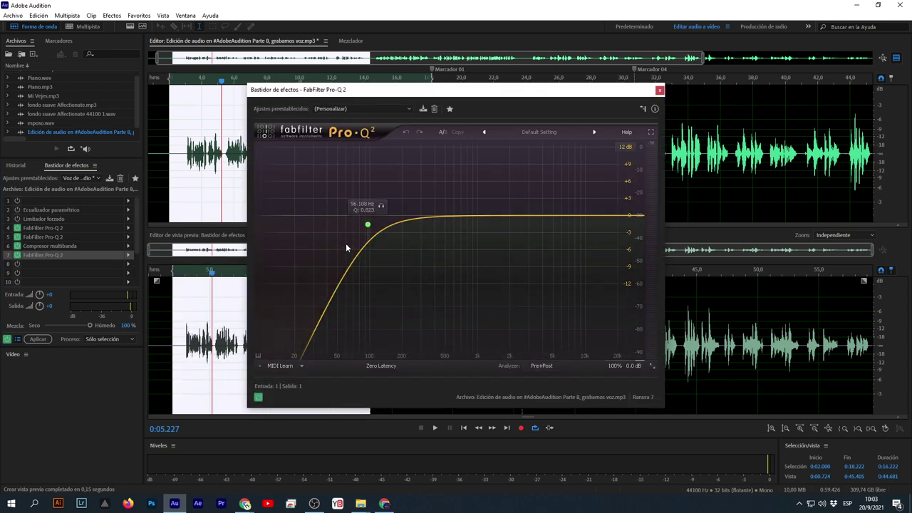
right_click(368, 225)
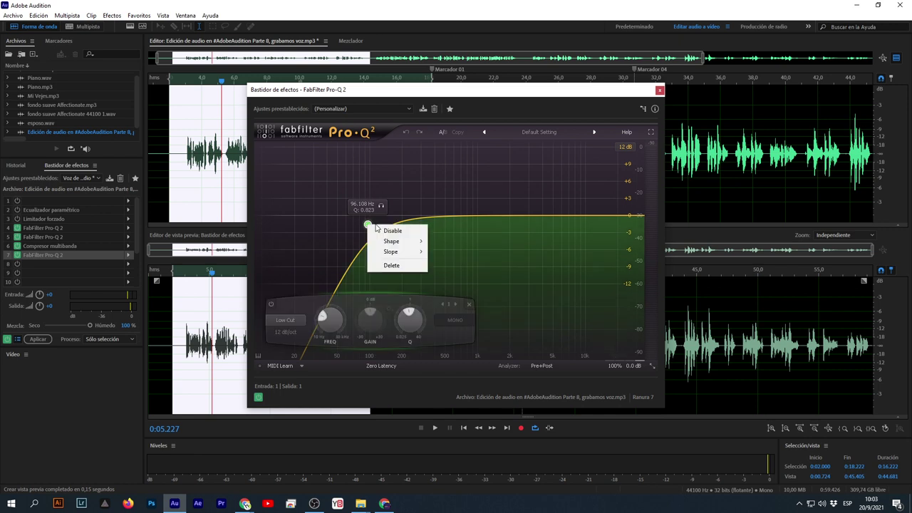
click(392, 265)
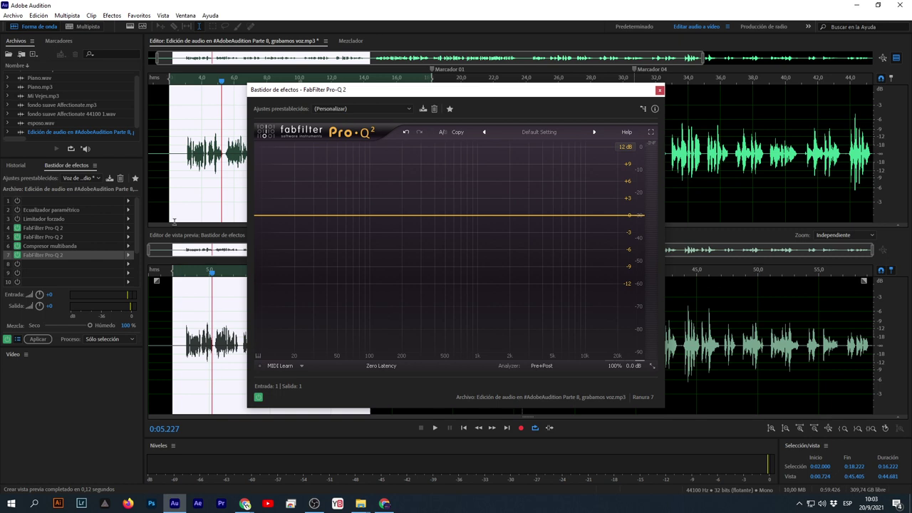
Play the voice from about 2.9 s and add a narrow bell cut of about -2.17 dB near 95 Hz in the slot 7 equalizer.
click(183, 84)
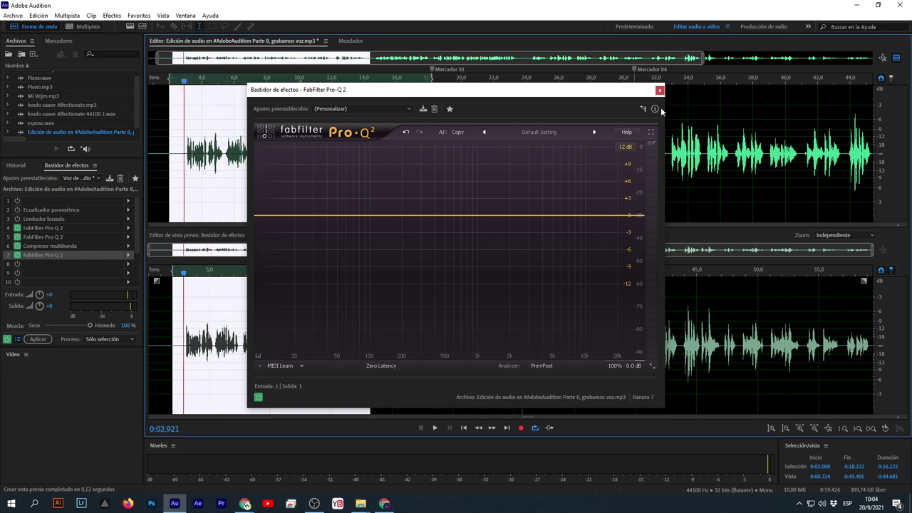
drag(612, 90, 719, 79)
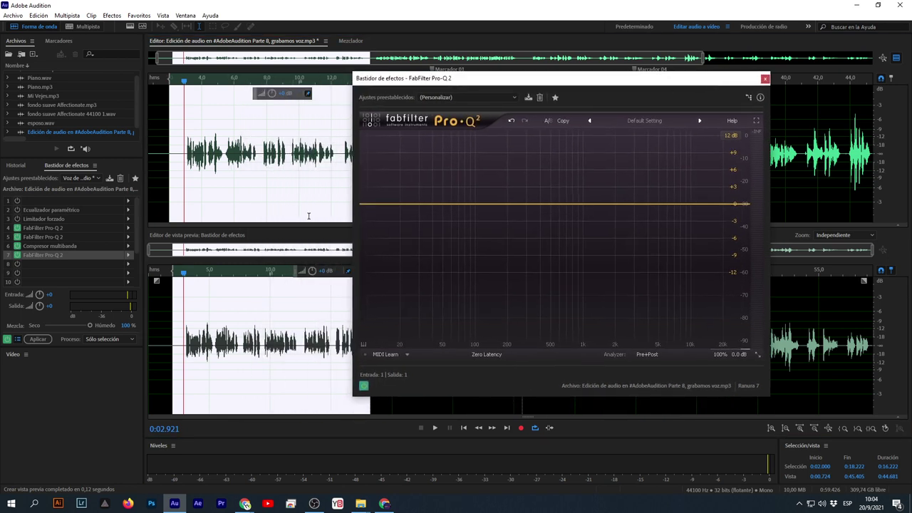
key(space)
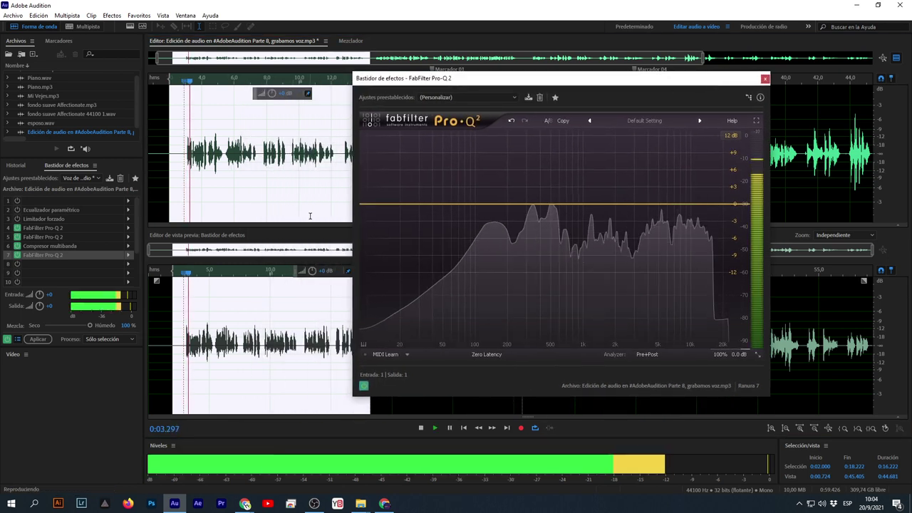
double_click(478, 205)
drag(478, 205, 489, 238)
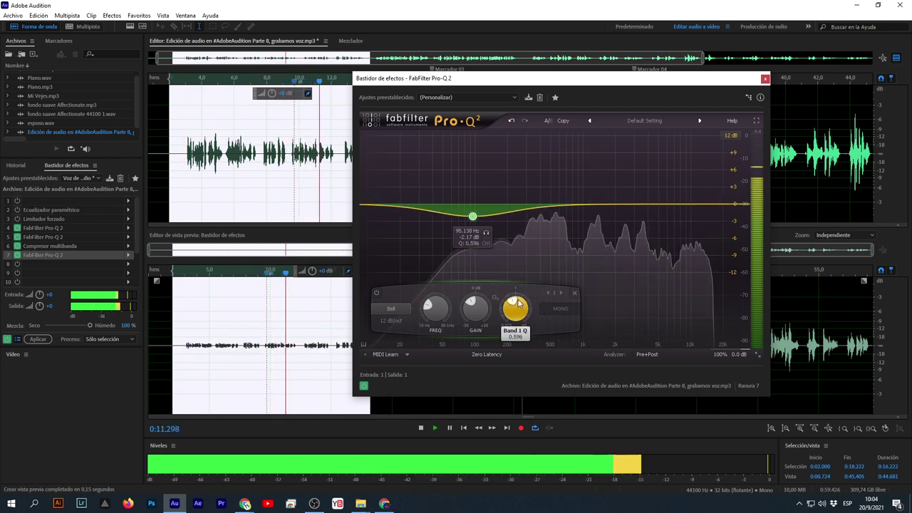
scroll(518, 302, up, 5)
Add a low cut at about 30 Hz and set the bell cut near 101 Hz to about -2.25 dB with a Q of 3.7.
double_click(367, 205)
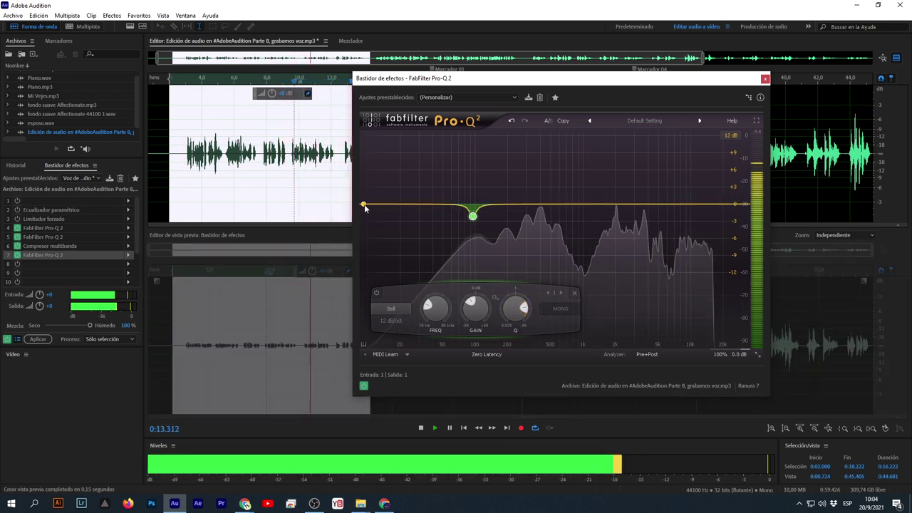
drag(367, 205, 420, 208)
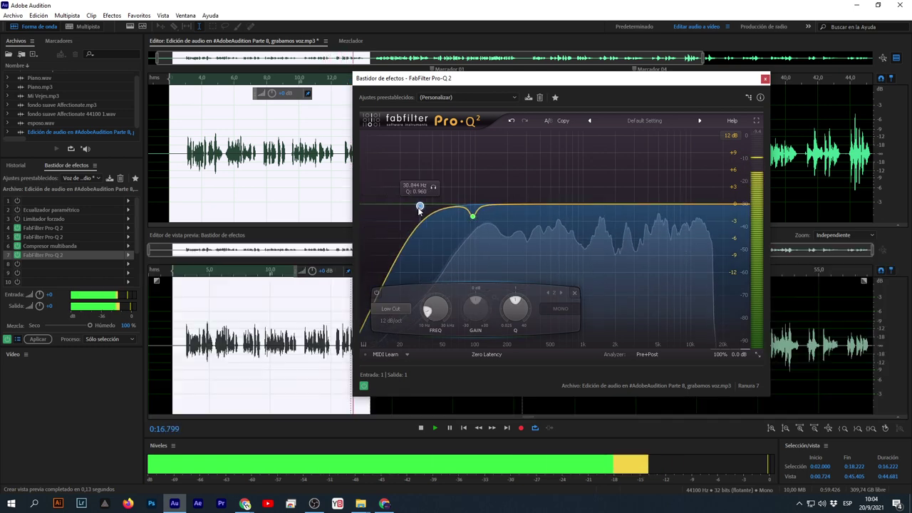
click(473, 215)
scroll(521, 312, down, 5)
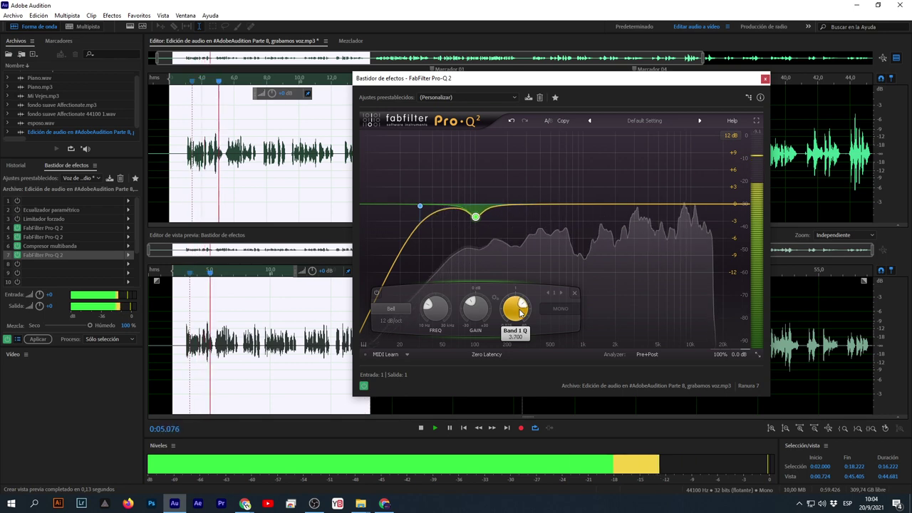
Add bell boosts of about +0.75 dB near 5.9 kHz and +0.42 dB near 487 Hz, and raise the low cut to about 54 Hz.
double_click(675, 203)
mouse_move(676, 203)
mouse_down()
mouse_move(654, 197)
mouse_move(692, 193)
mouse_move(691, 182)
mouse_move(633, 163)
mouse_move(688, 174)
mouse_move(669, 203)
mouse_up()
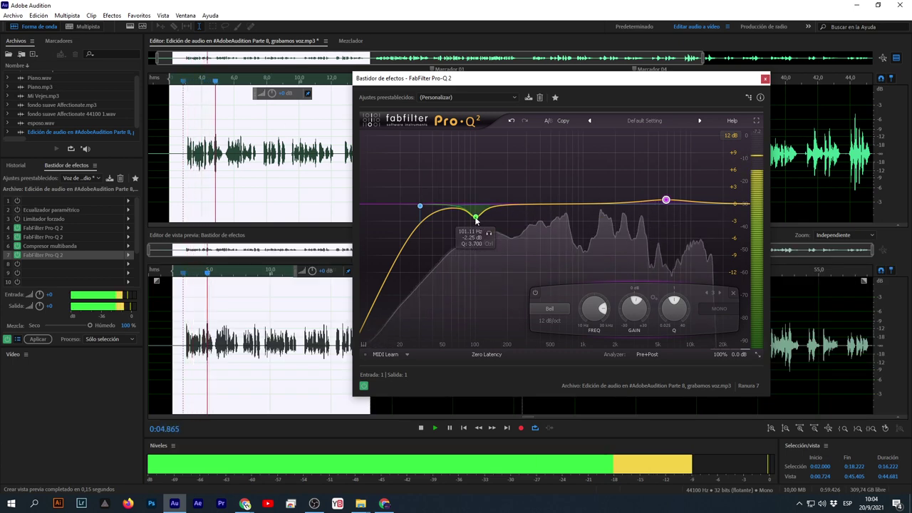
drag(482, 219, 549, 205)
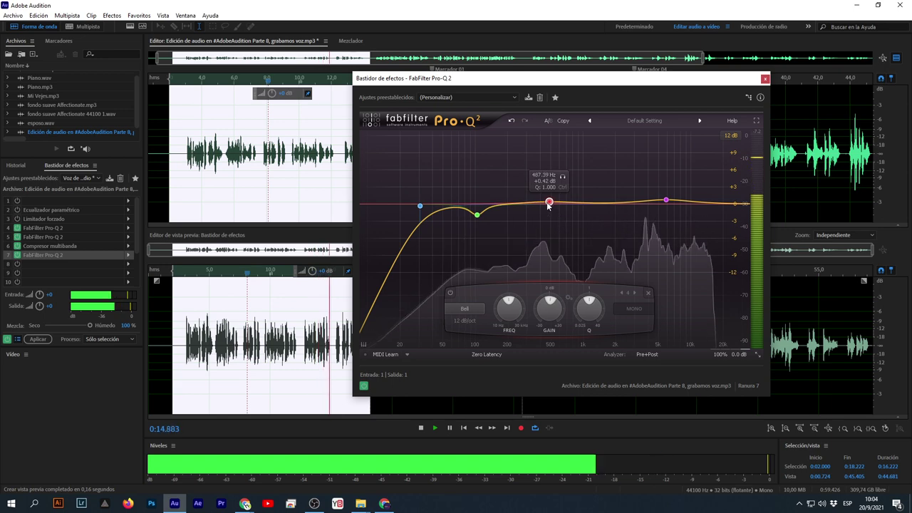
drag(419, 206, 456, 196)
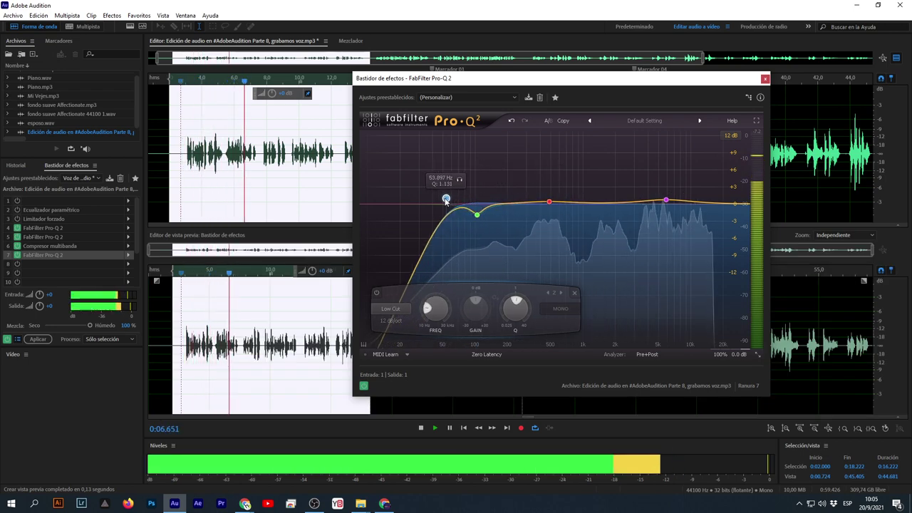
Compare the voice with the slot 7 equalizer on and off, review its bands and close its window.
click(363, 386)
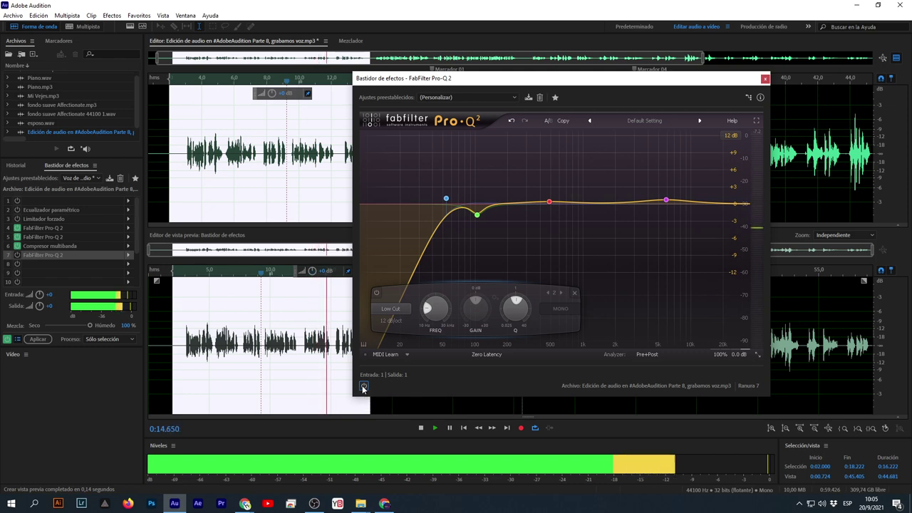
click(363, 386)
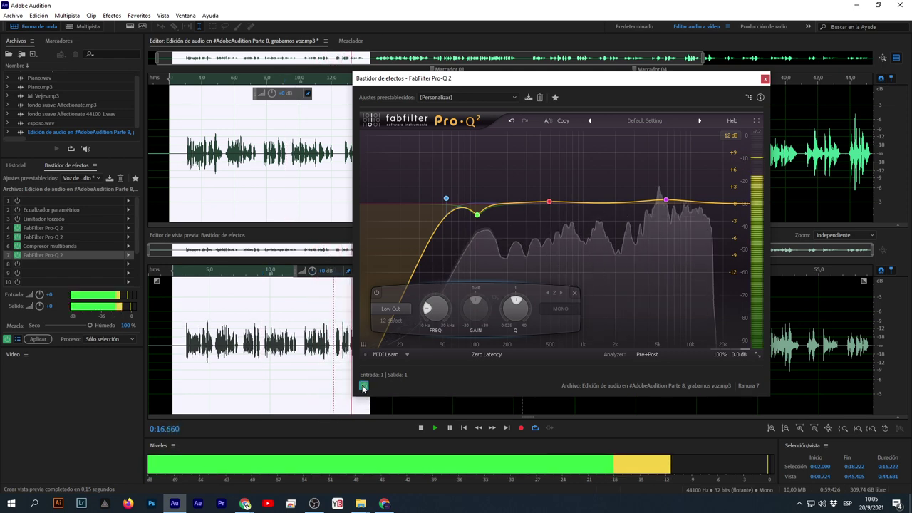
click(363, 386)
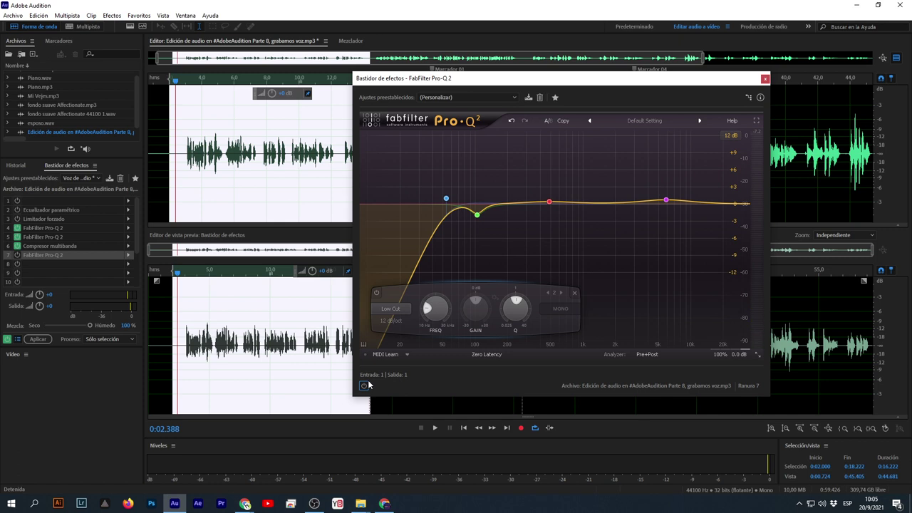
click(364, 386)
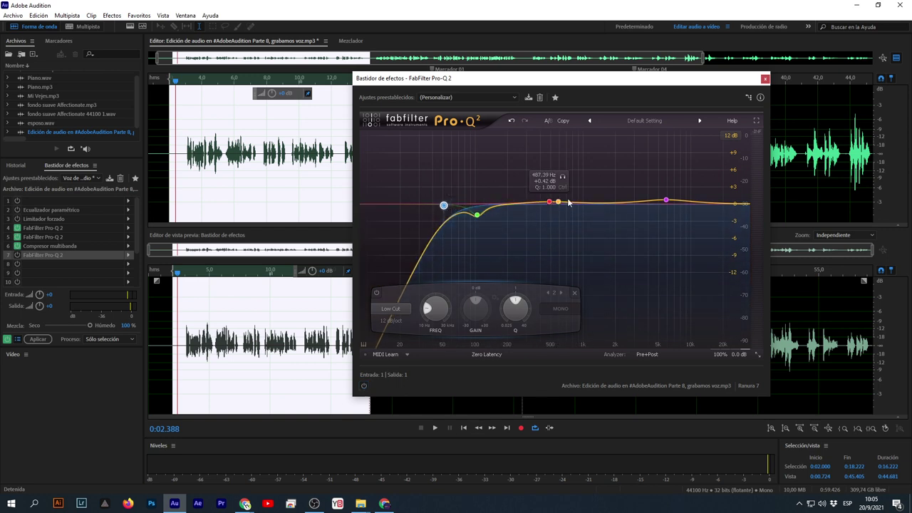
click(666, 201)
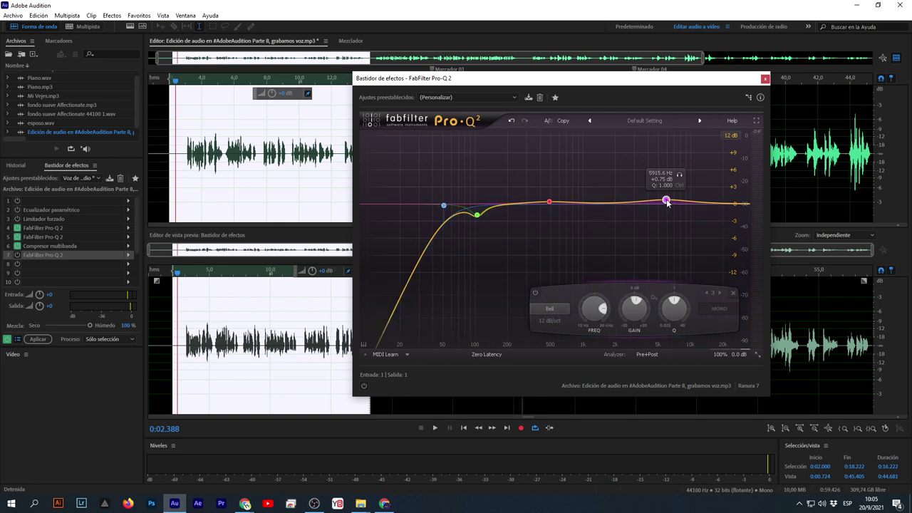
click(765, 79)
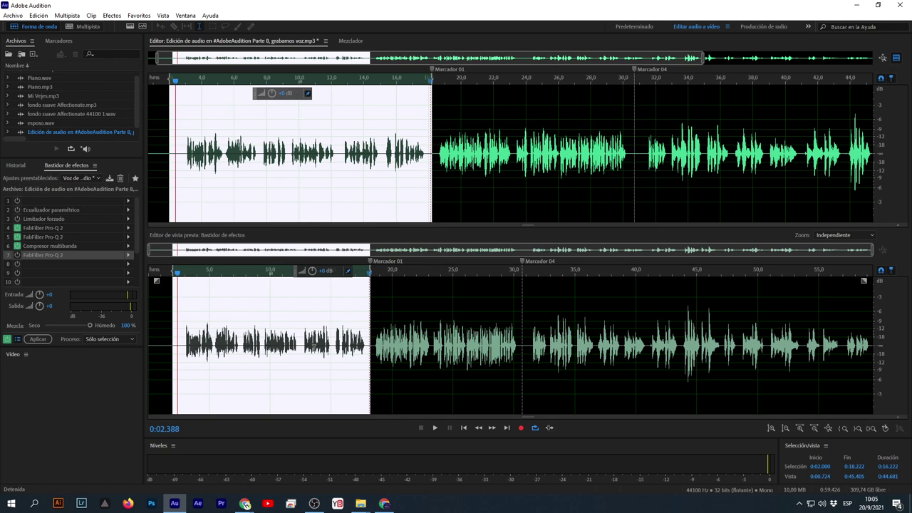
Bypass and re-enable the effects rack, hide the preview editor and select the voice from about 0.78 s to Marcador 01.
click(6, 339)
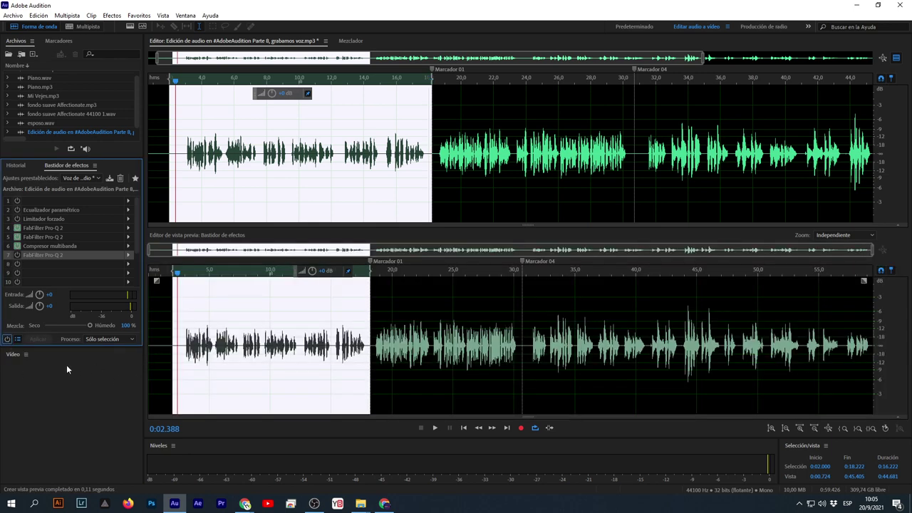
click(7, 340)
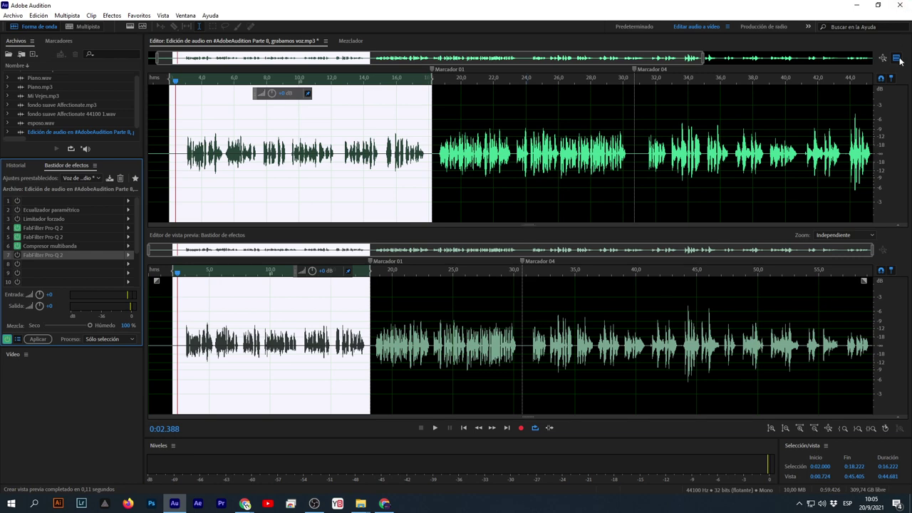
click(17, 338)
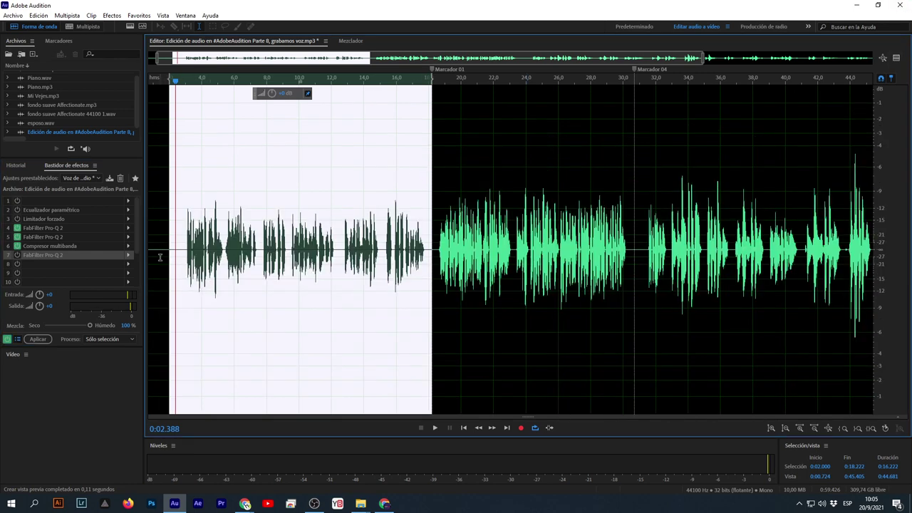
drag(148, 258, 432, 267)
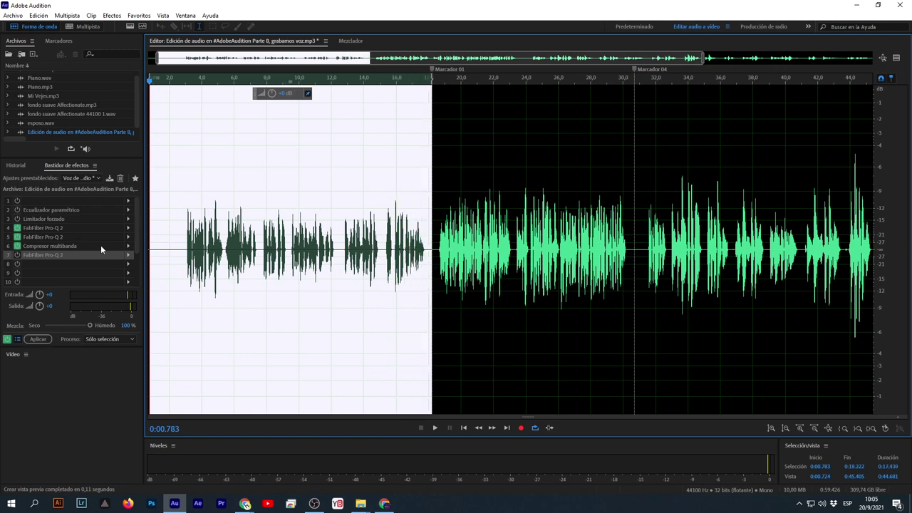
Switch the slot 7 equalizer back on and remove the parametric equalizer and hard limiter from slots 2 and 3.
click(18, 257)
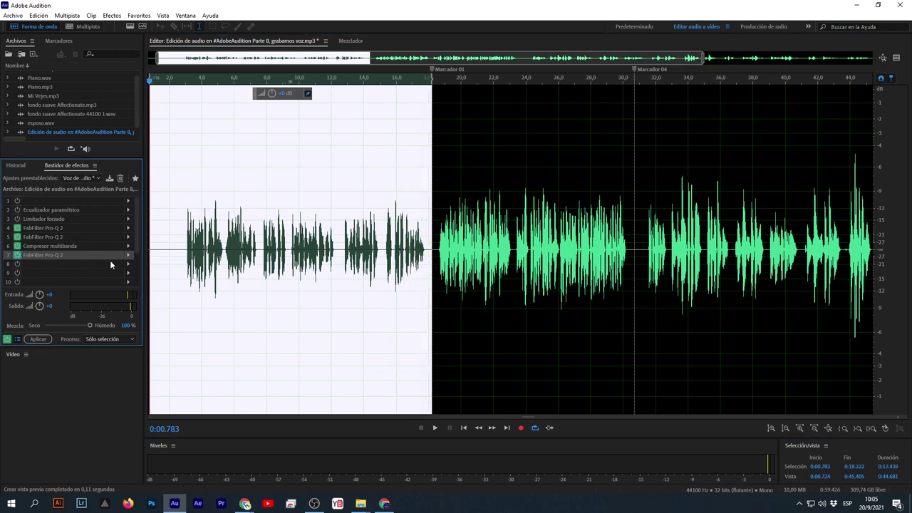
click(49, 212)
click(51, 218)
key(Delete)
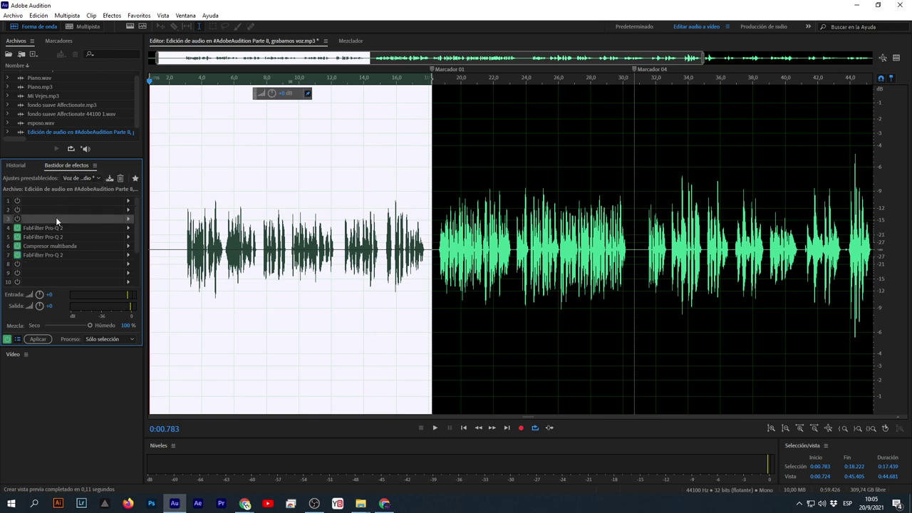
Save the effects rack as a preset named voz normal potcast.
click(109, 179)
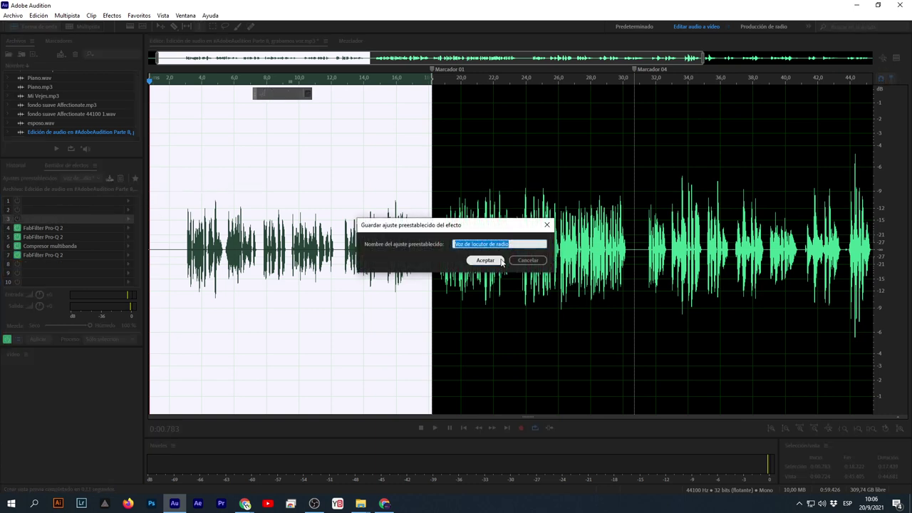
text(V)
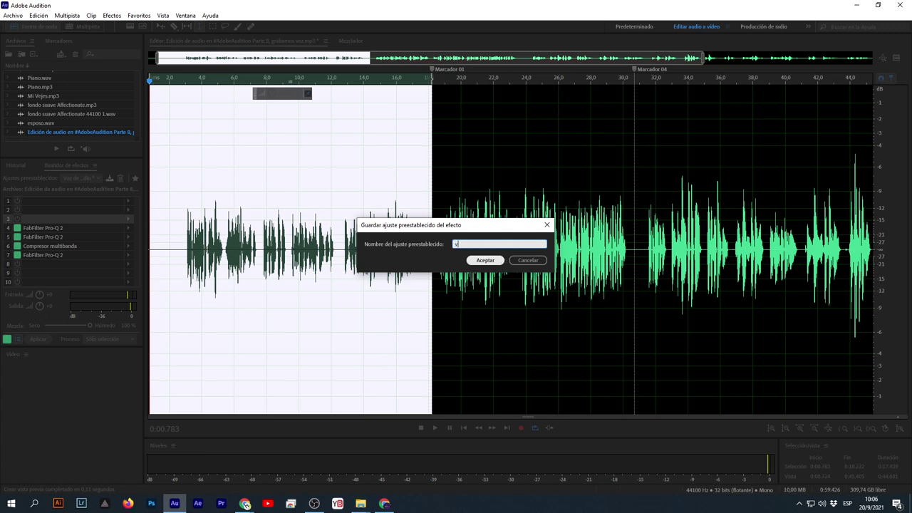
text(oz normal)
text(.po)
double_click(484, 244)
click(487, 261)
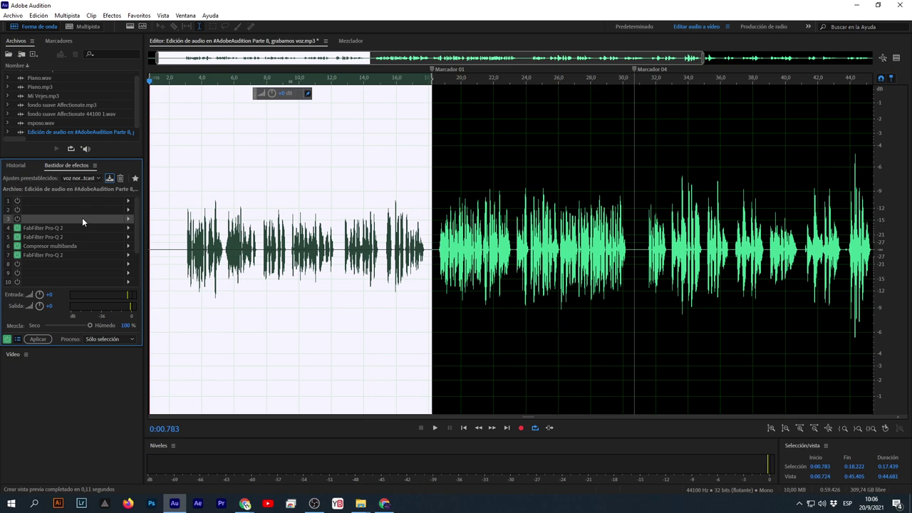
Look up the voz normal potcast preset in the rack's preset list, close the list and clear the waveform selection.
click(92, 178)
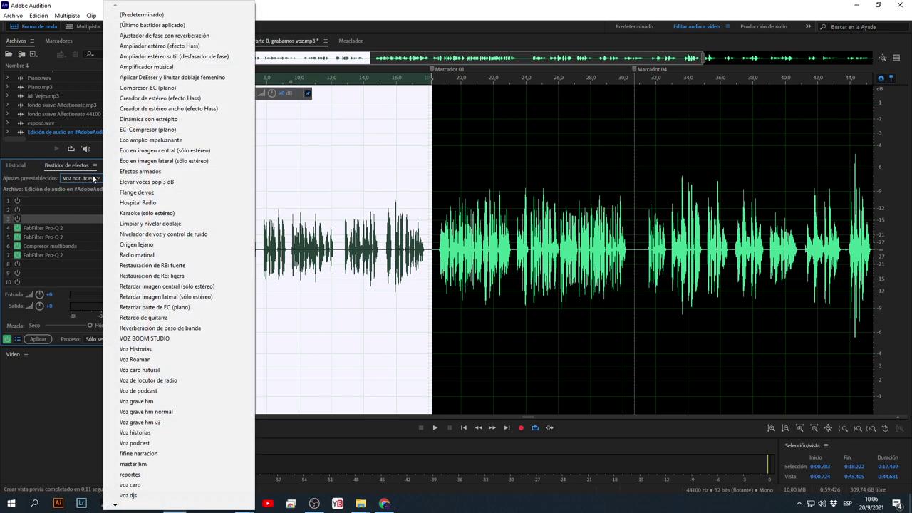
click(114, 505)
click(115, 505)
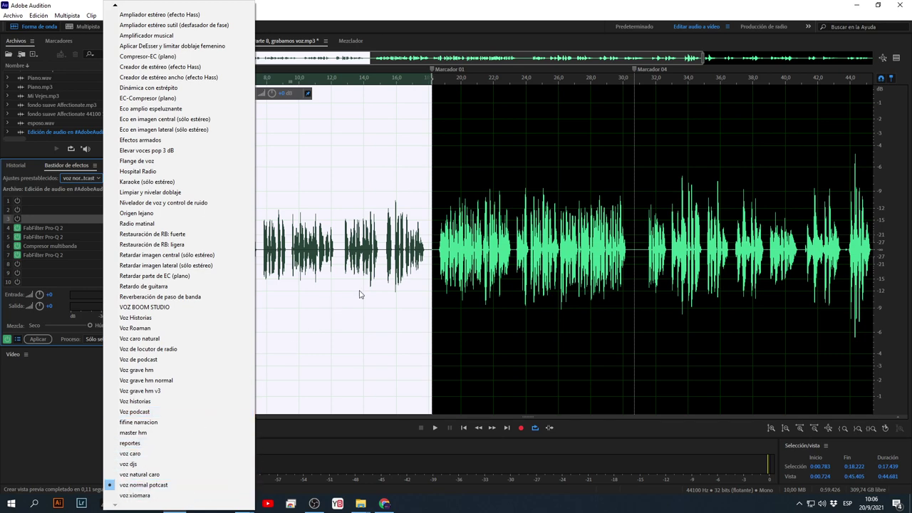
click(409, 269)
click(408, 261)
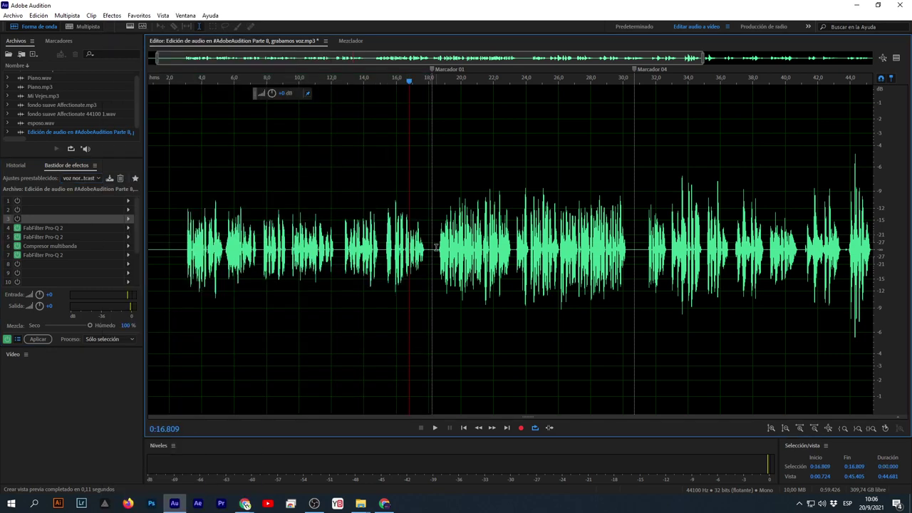
Select the voice from the start to about 18.45 s and apply the rack with the voz normal potcast preset to it.
drag(436, 246, 104, 262)
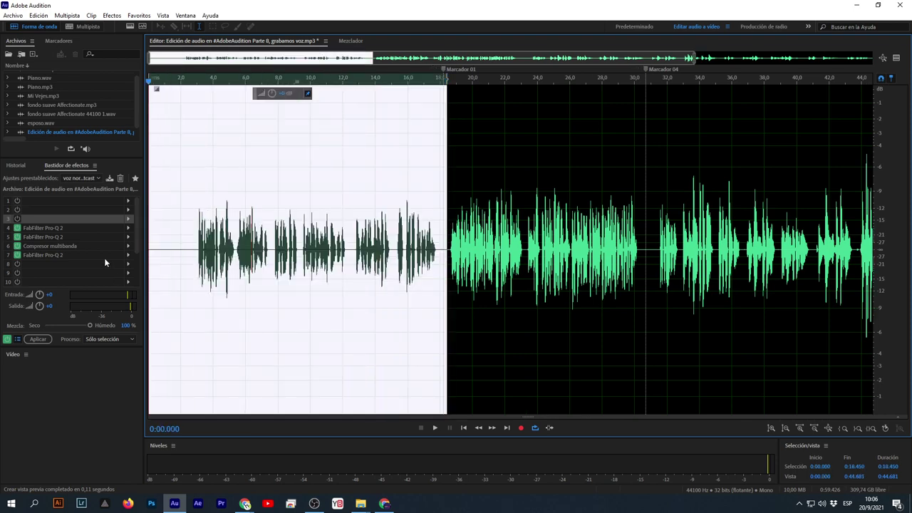
click(92, 181)
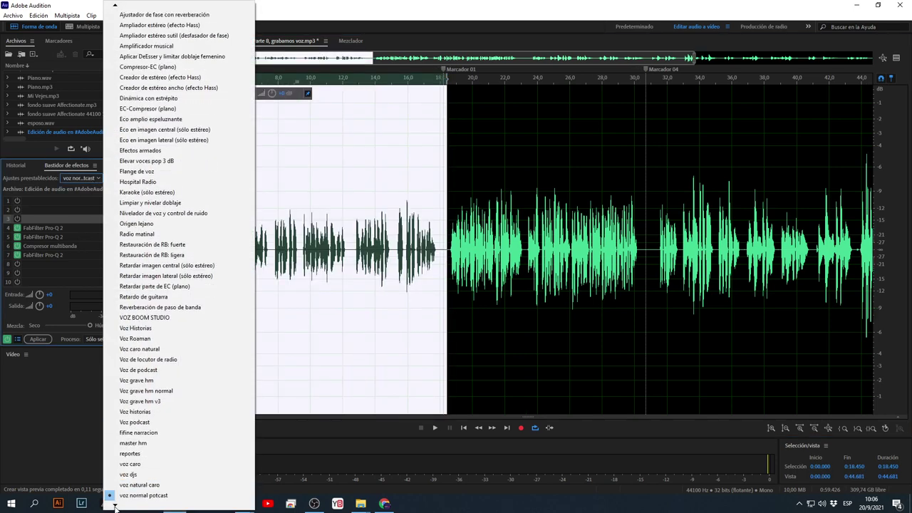
click(179, 488)
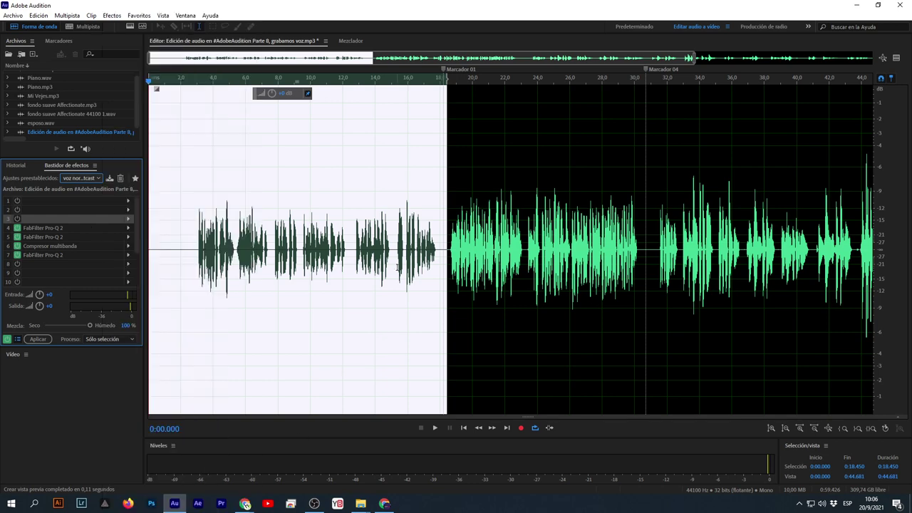
click(37, 340)
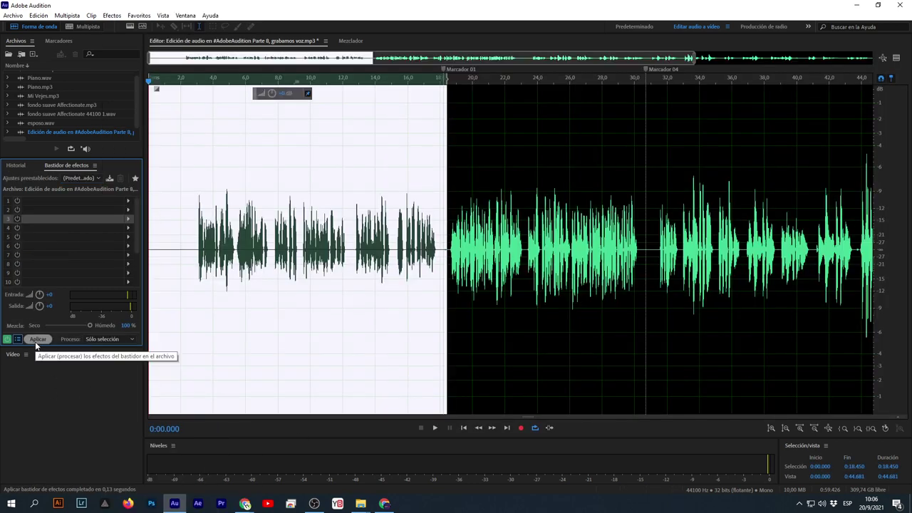
Play the processed voice from about 2.9 s and stop near 10.75 s.
click(195, 269)
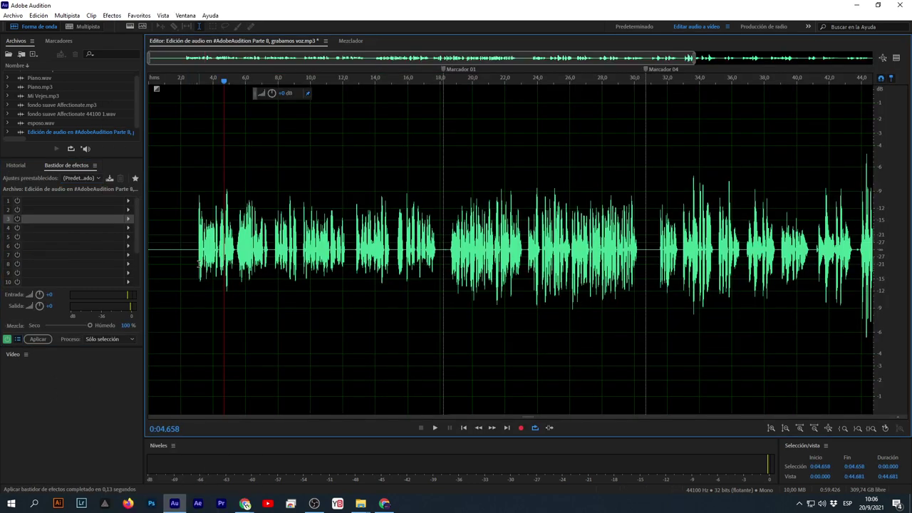
key(space)
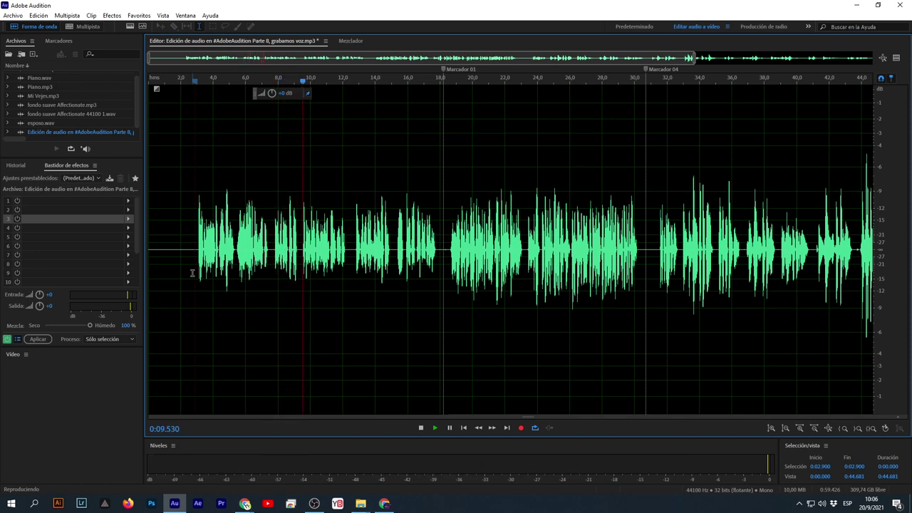
key(space)
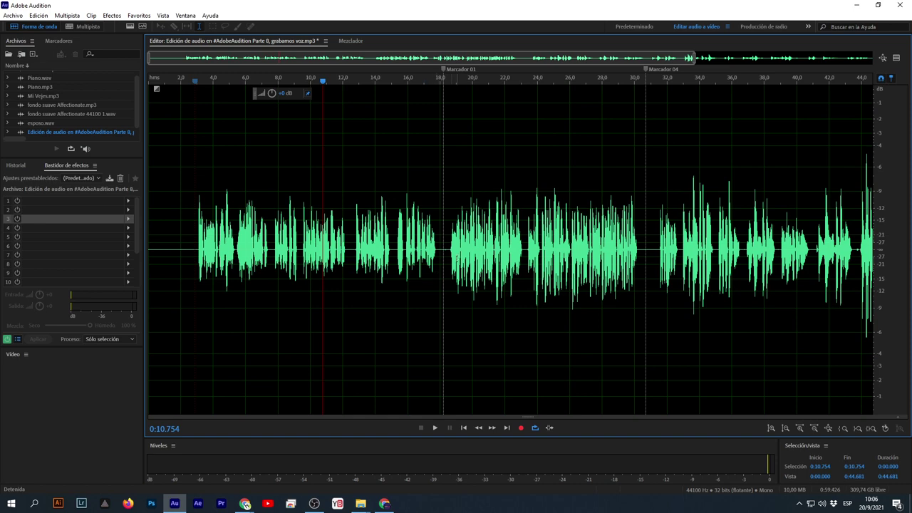
Mark the voice fragments around Marcador 01 and Marcador 04 in turn, ending with a selection from about 31.64 s to the end.
drag(443, 261, 186, 299)
scroll(310, 276, down, 1)
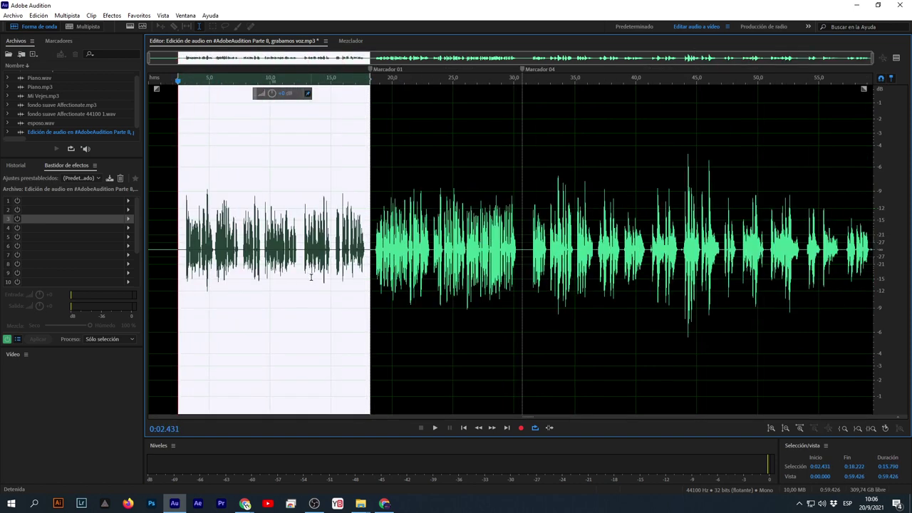
click(397, 293)
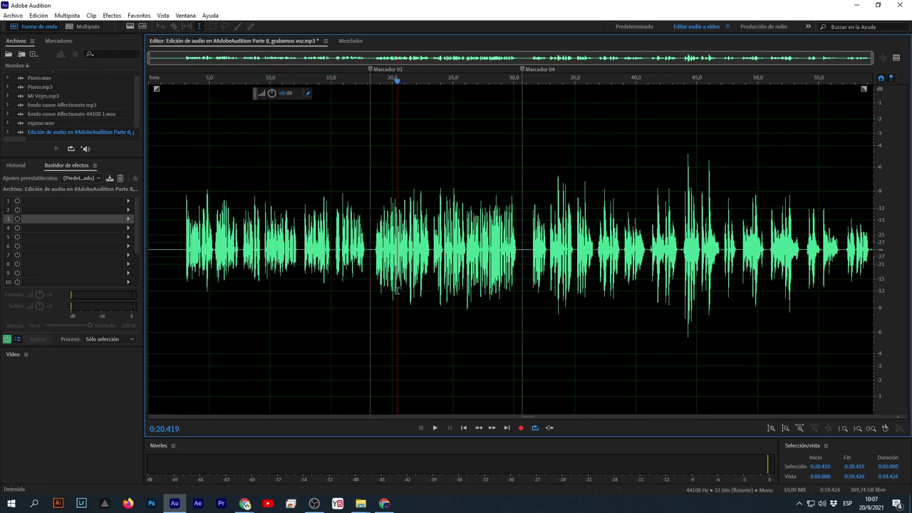
click(372, 268)
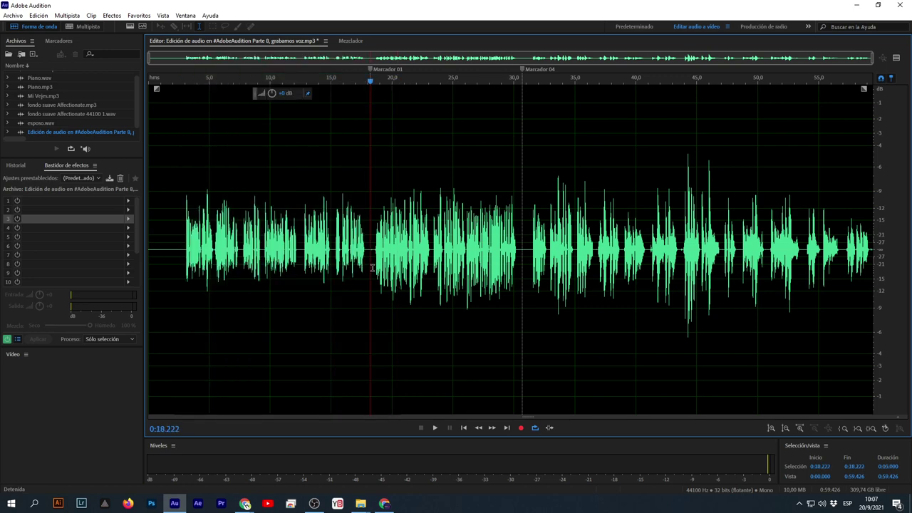
drag(372, 269, 910, 278)
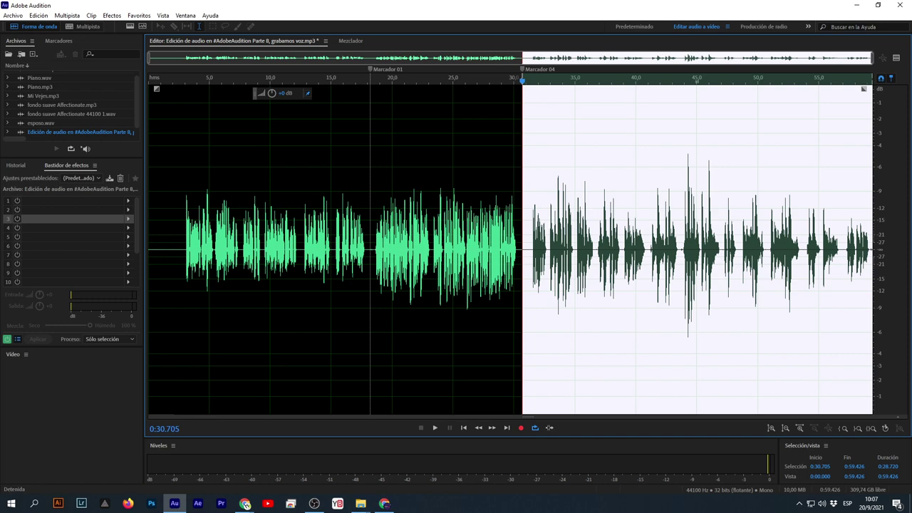
click(415, 214)
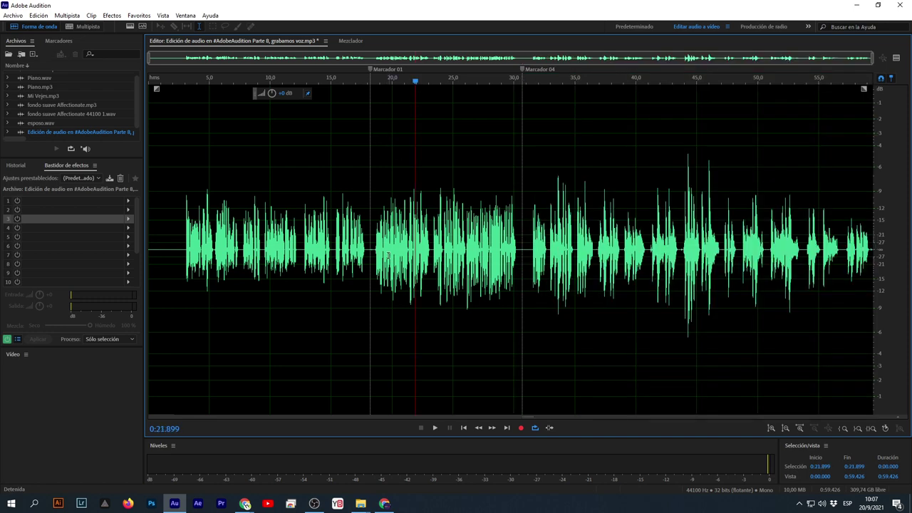
drag(371, 262, 560, 263)
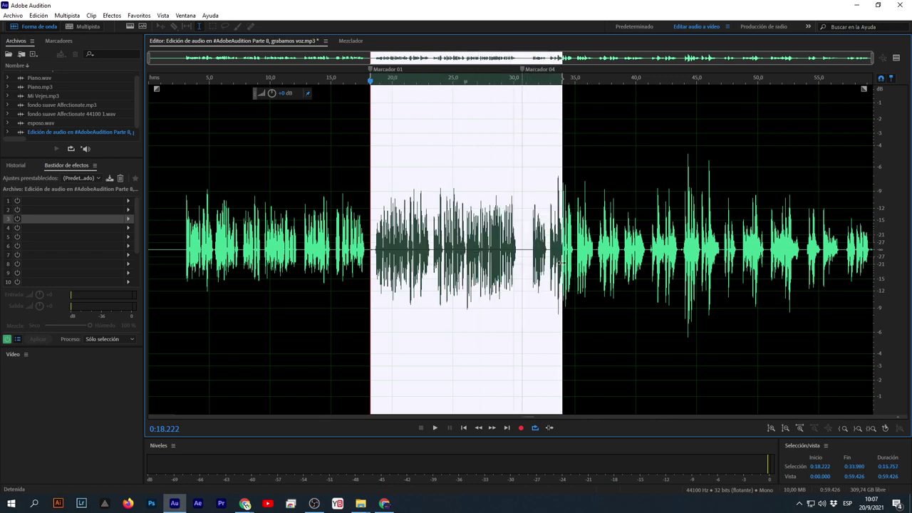
click(534, 250)
key(shift+End)
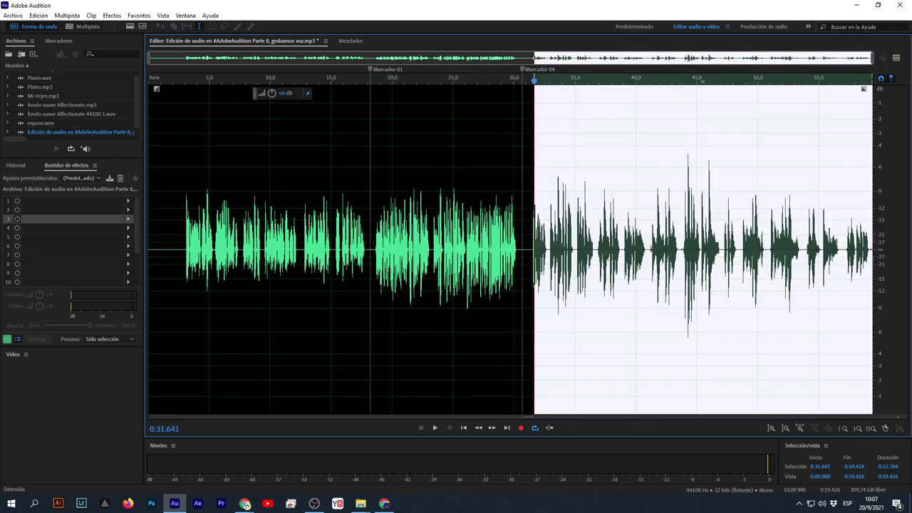